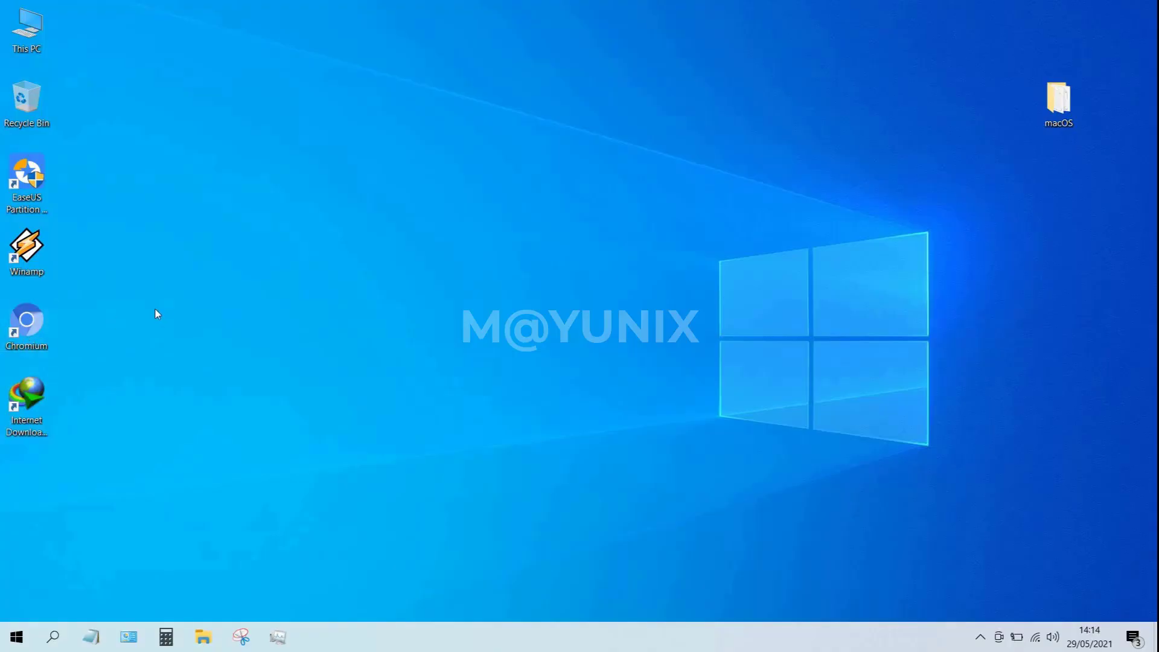
Open Chromium and search Google for 'virtualbox'.
double_click(27, 321)
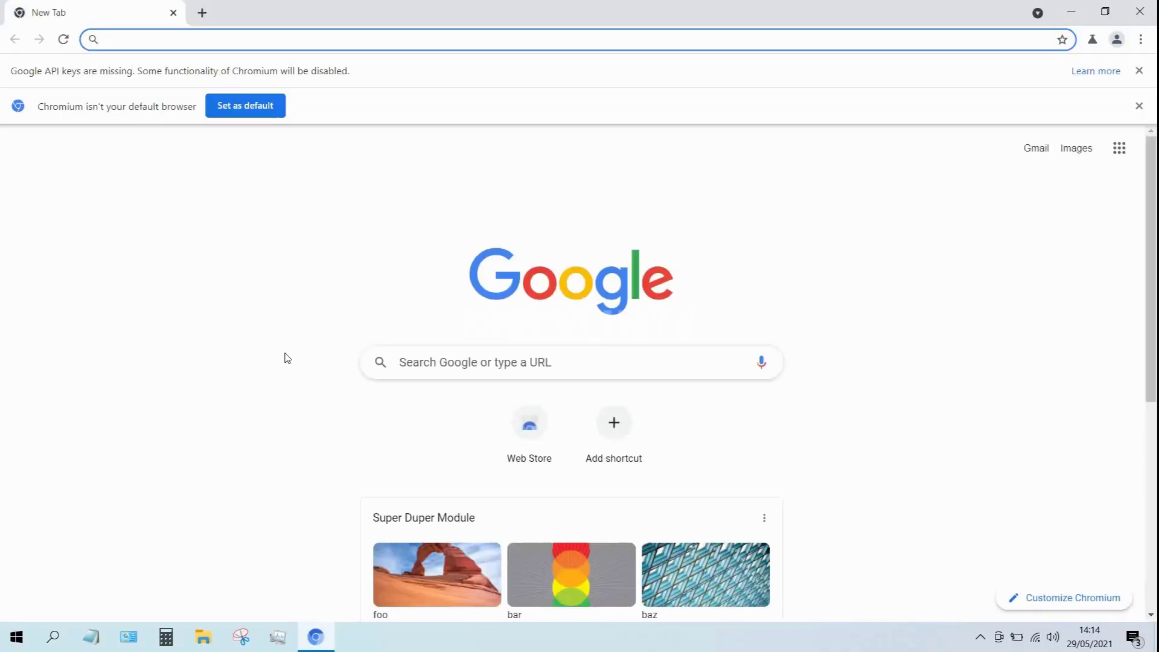
left_click(443, 364)
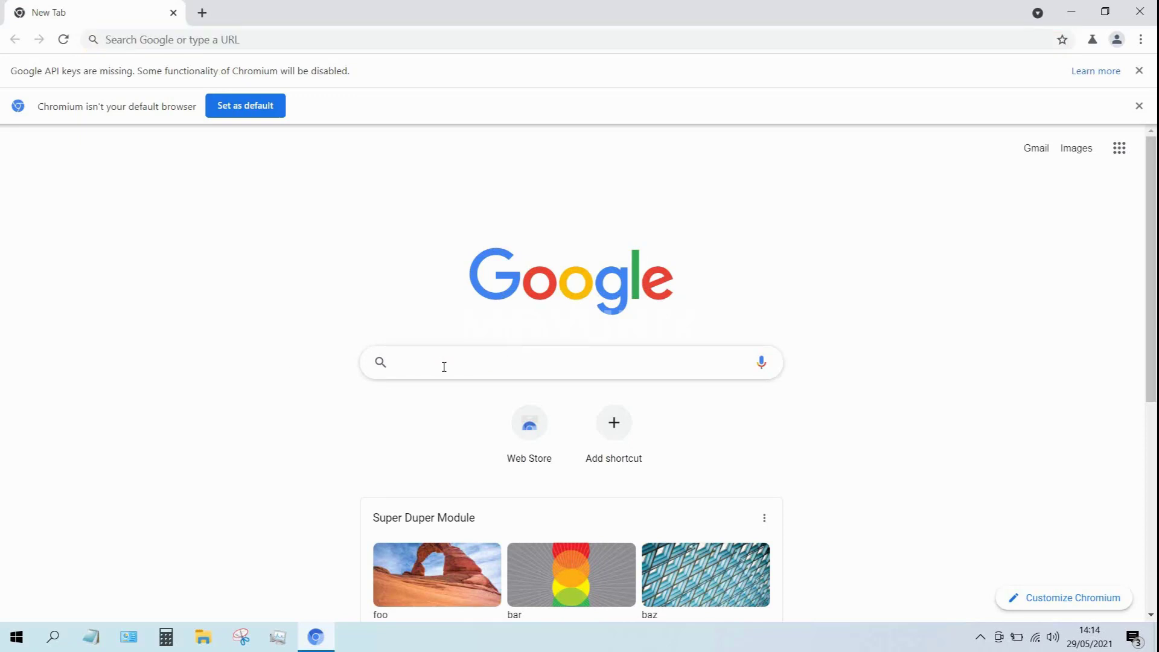
type("virtua")
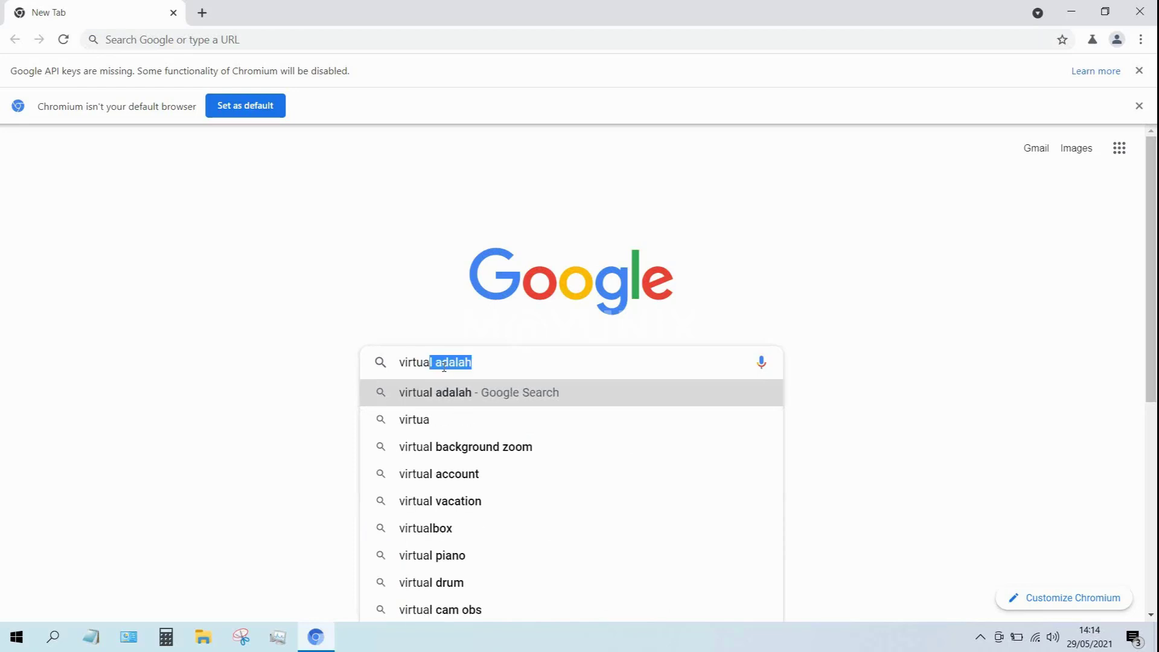
type("lbox")
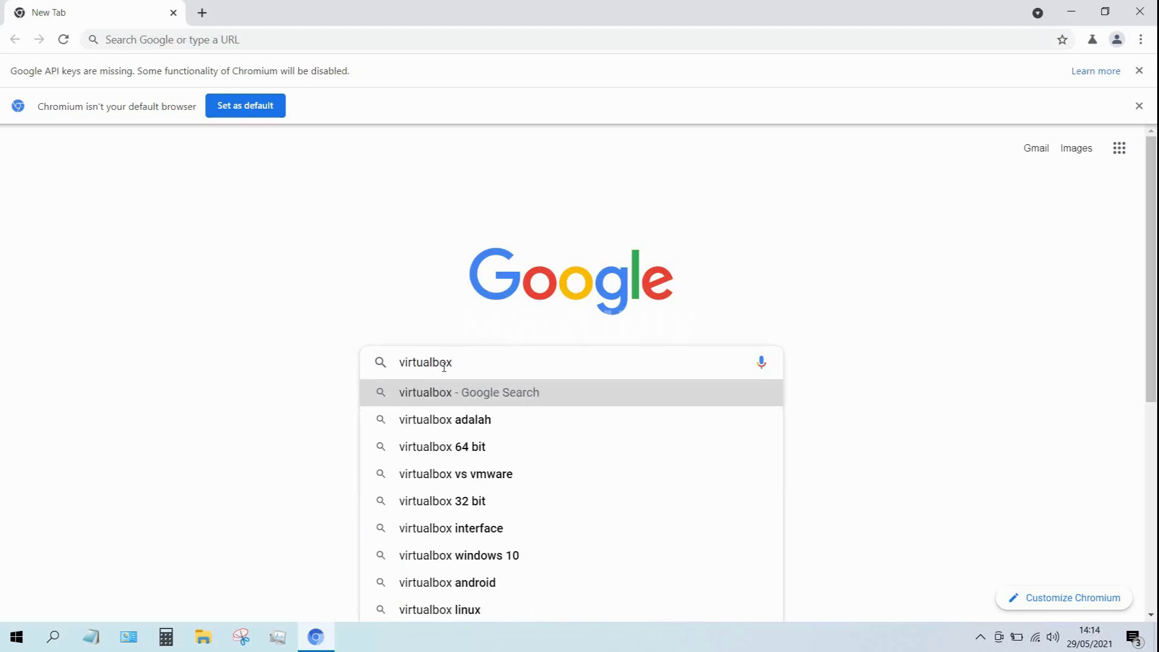
key("Return")
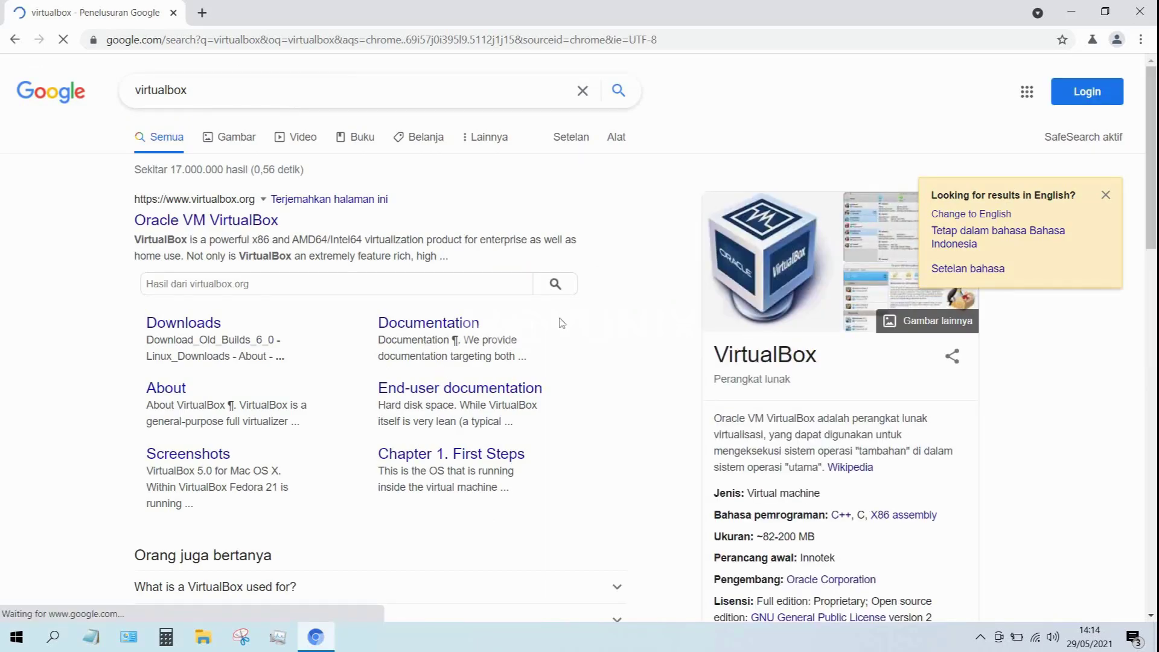
Download the VirtualBox 6.1 Windows-host installer from virtualbox.org to the Desktop.
left_click(244, 228)
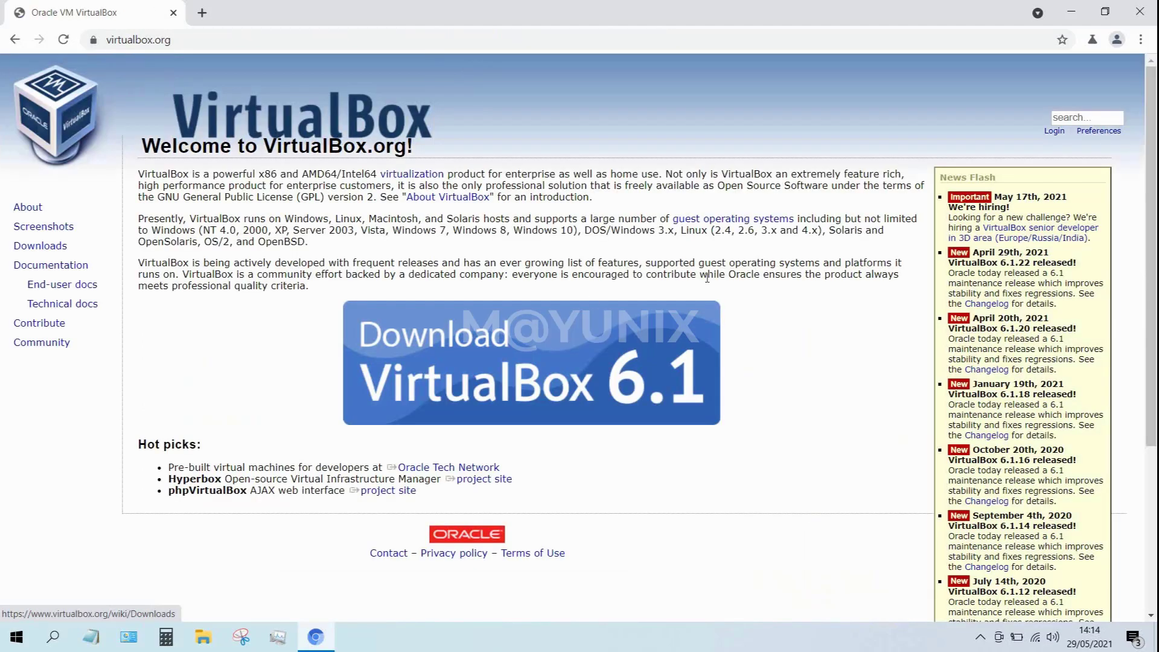
left_click(624, 352)
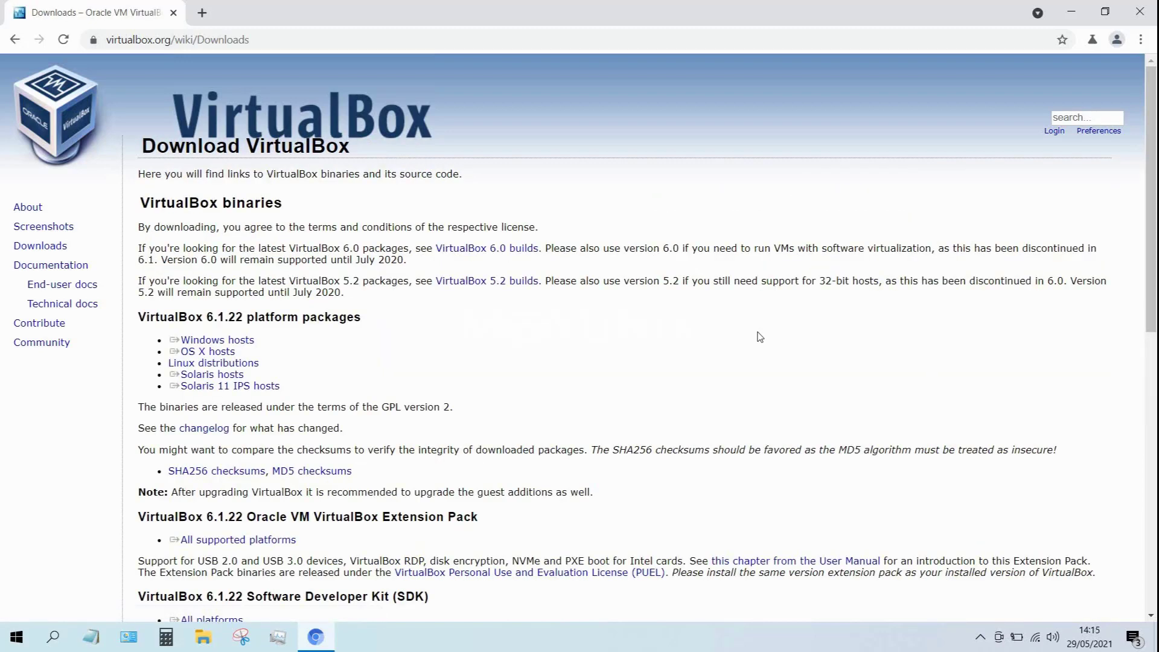
left_click(217, 340)
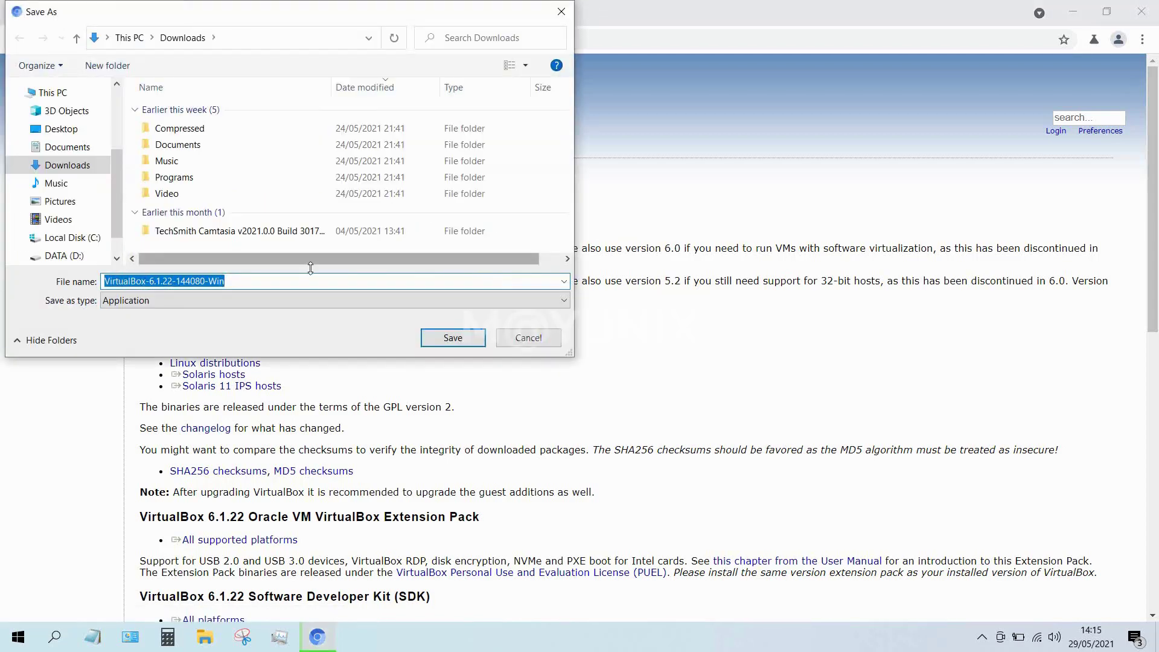
left_click(61, 128)
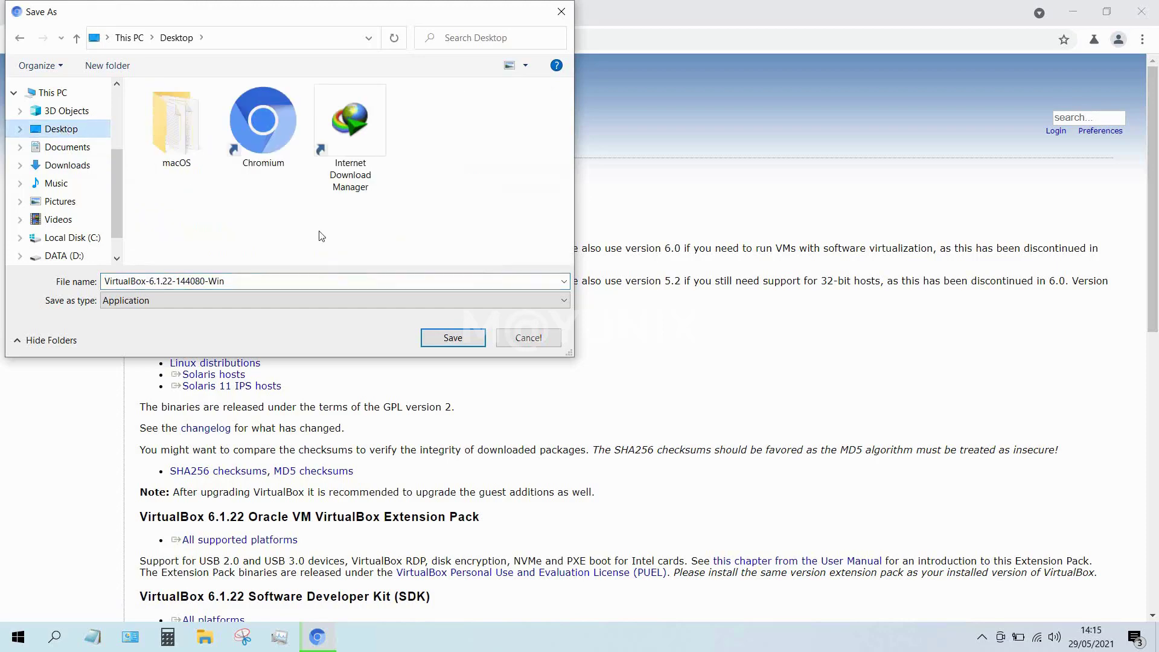
left_click(454, 338)
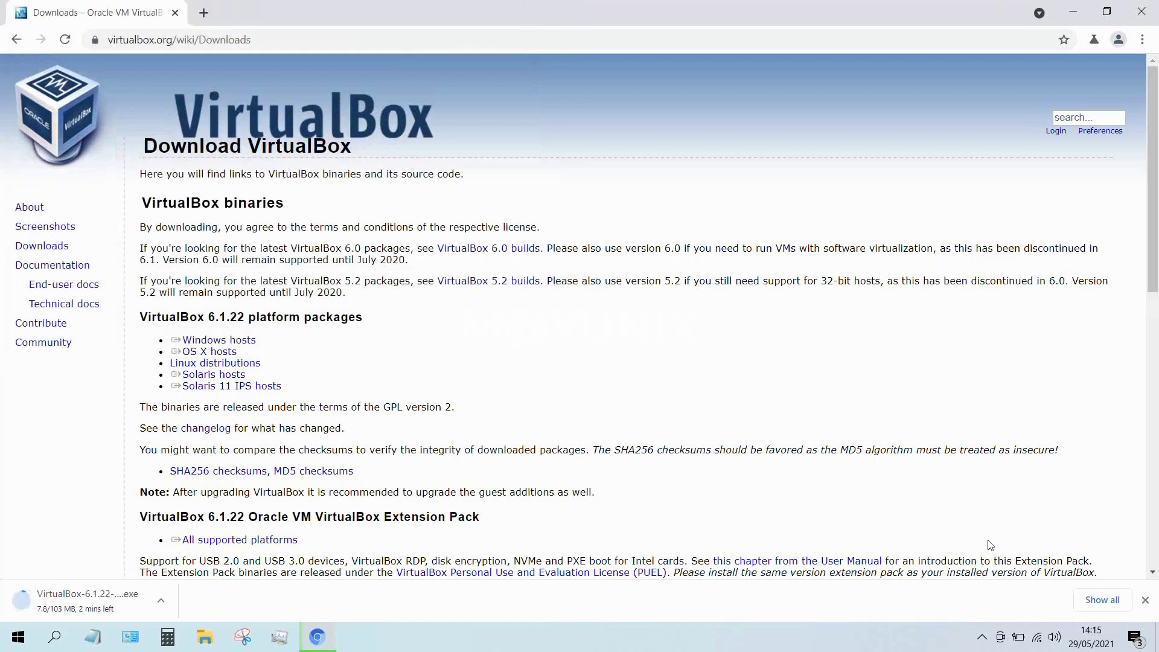
left_click(1101, 603)
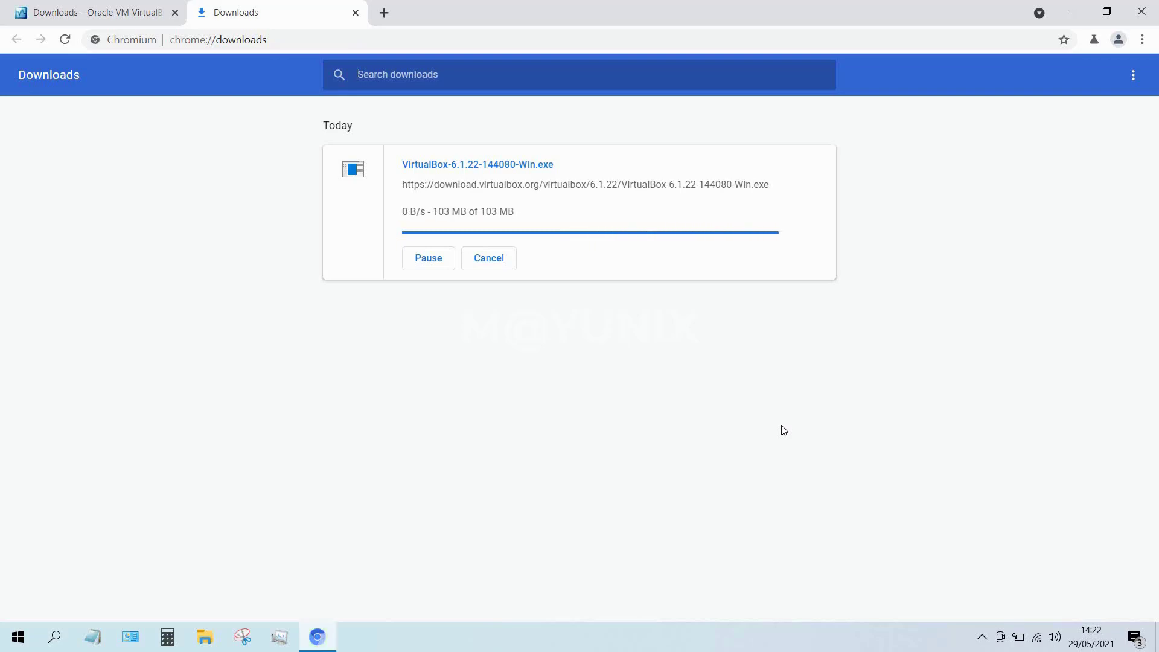
Download the VirtualBox 6.1.22 Extension Pack for all supported platforms to the Desktop.
left_click(62, 10)
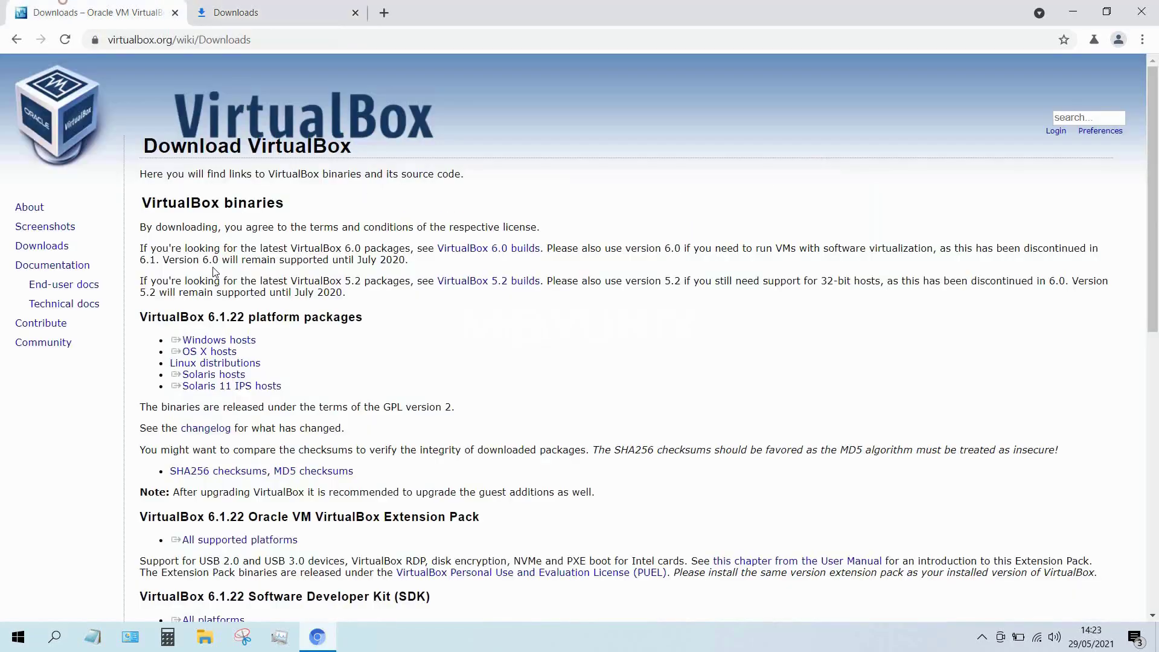
scroll(277, 289, "down", 1)
left_click(240, 464)
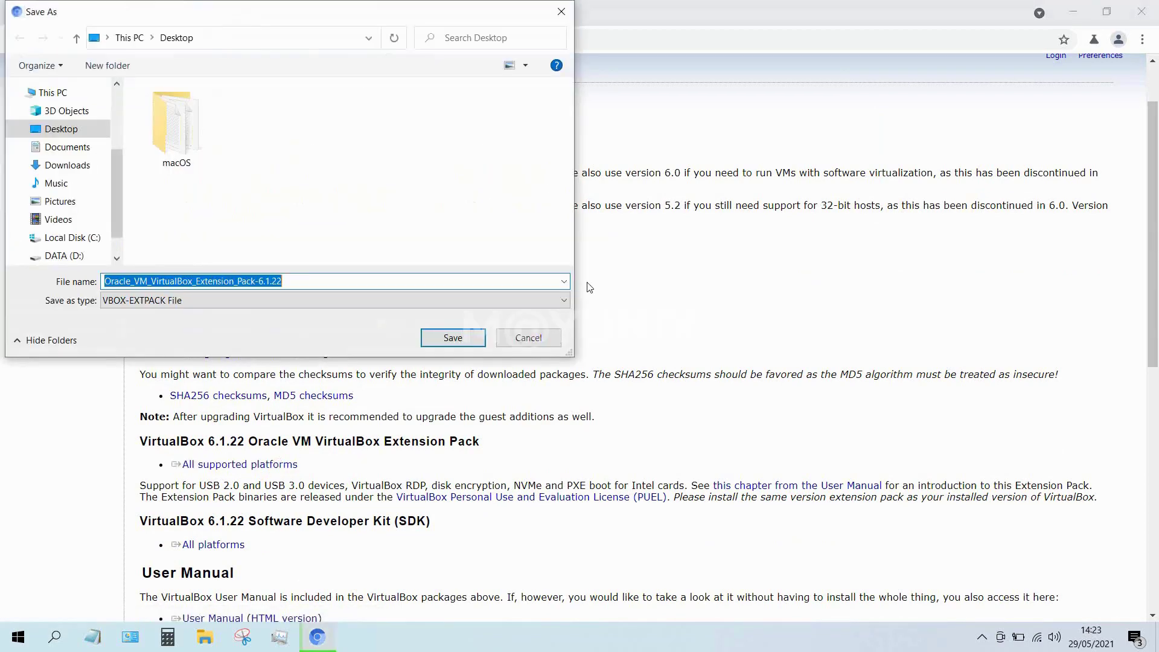
left_click(451, 336)
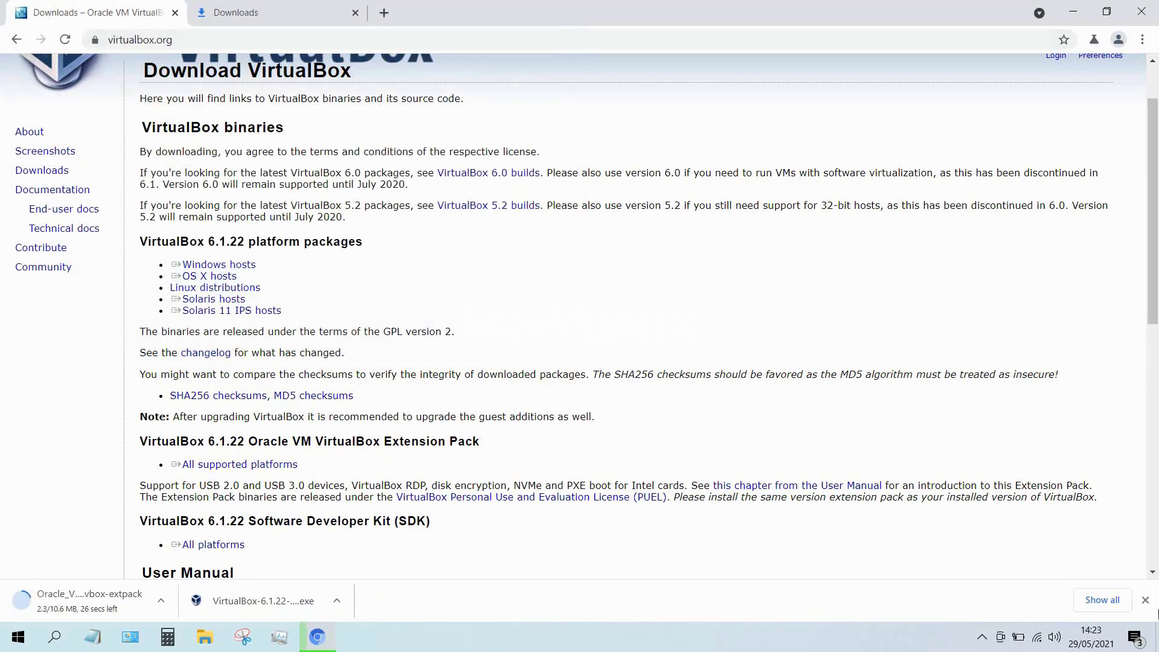
left_click(1080, 602)
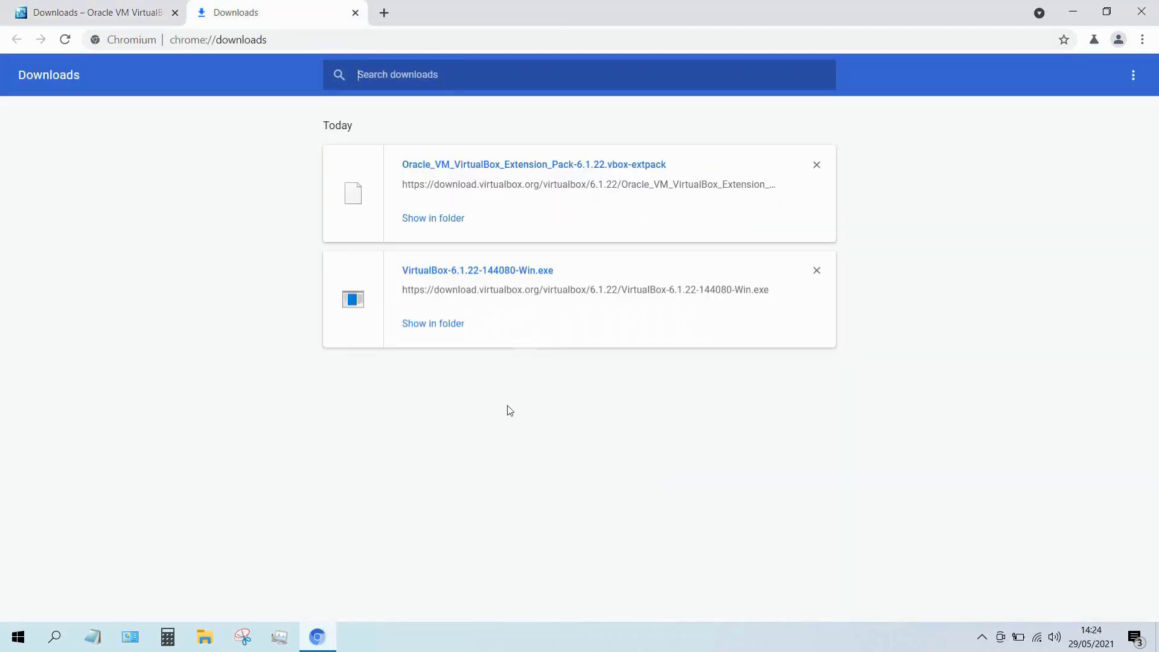
Launch the VirtualBox-6.1.22-144080-Win installer from the Desktop.
left_click(433, 218)
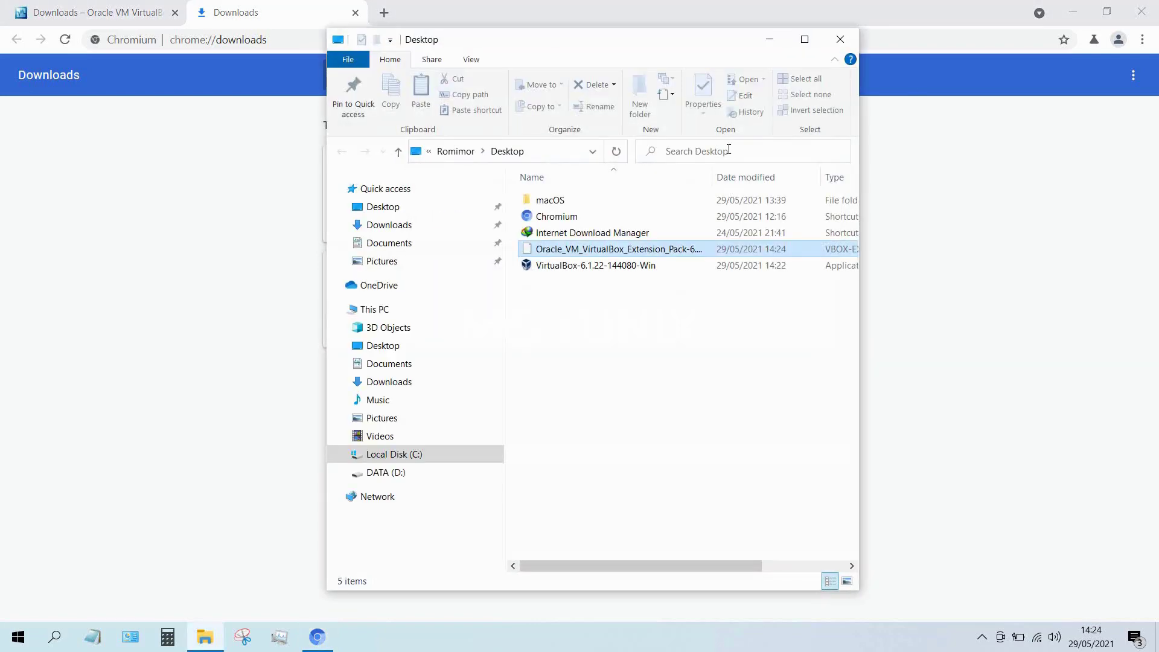
left_click(1064, 15)
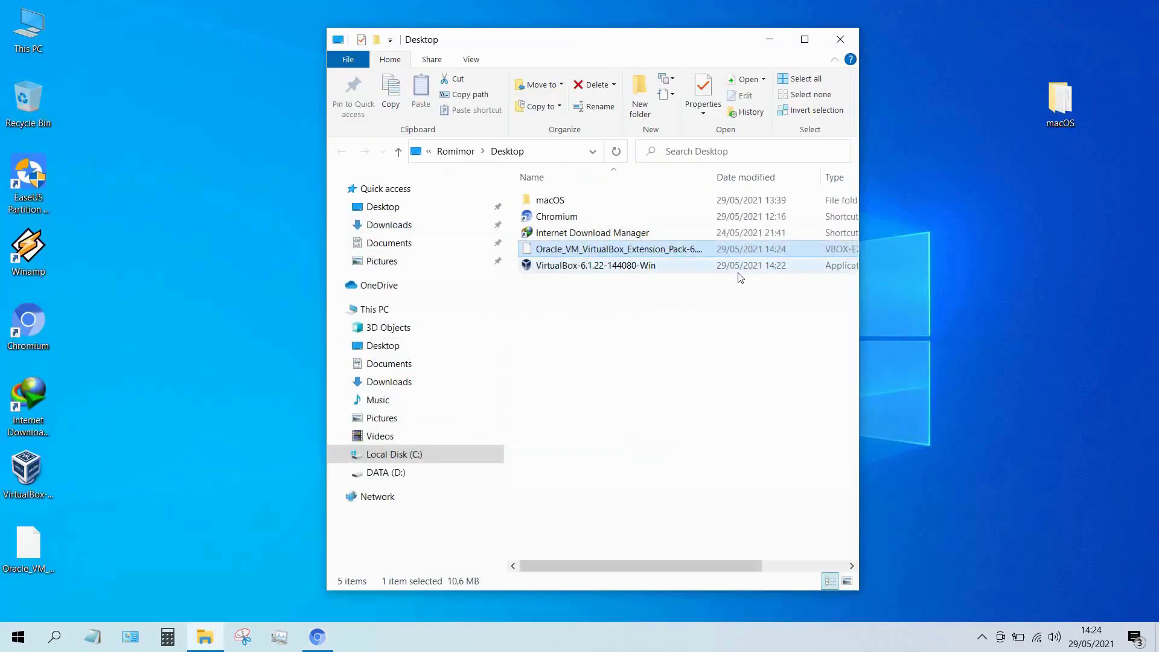
left_click(643, 322)
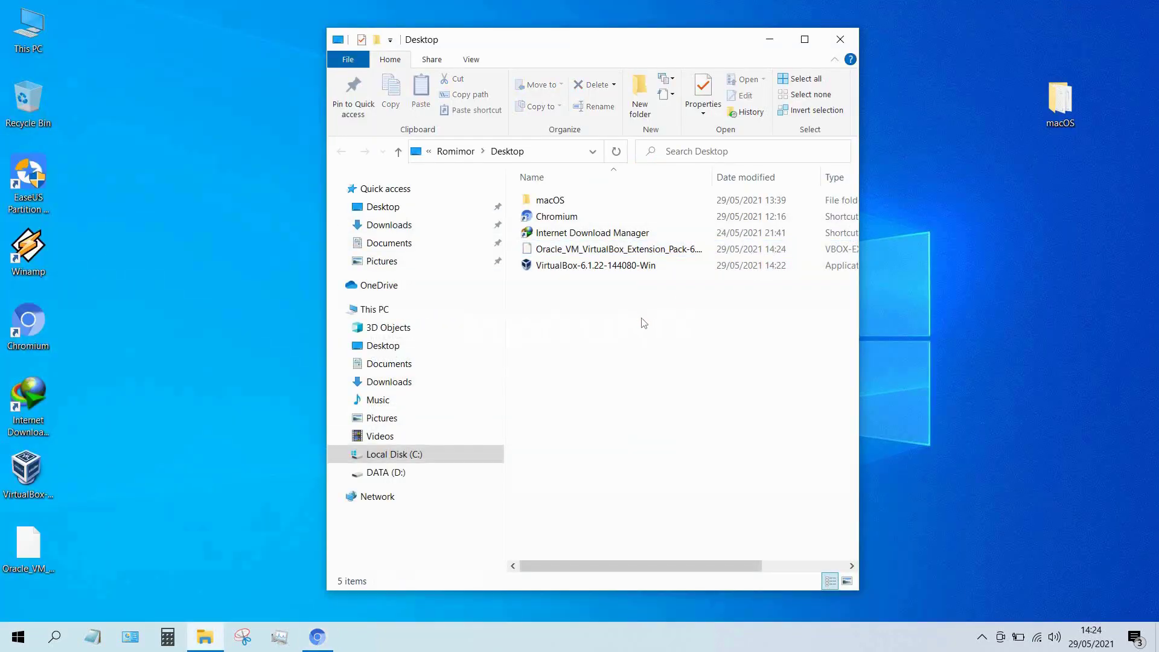
left_click(601, 267)
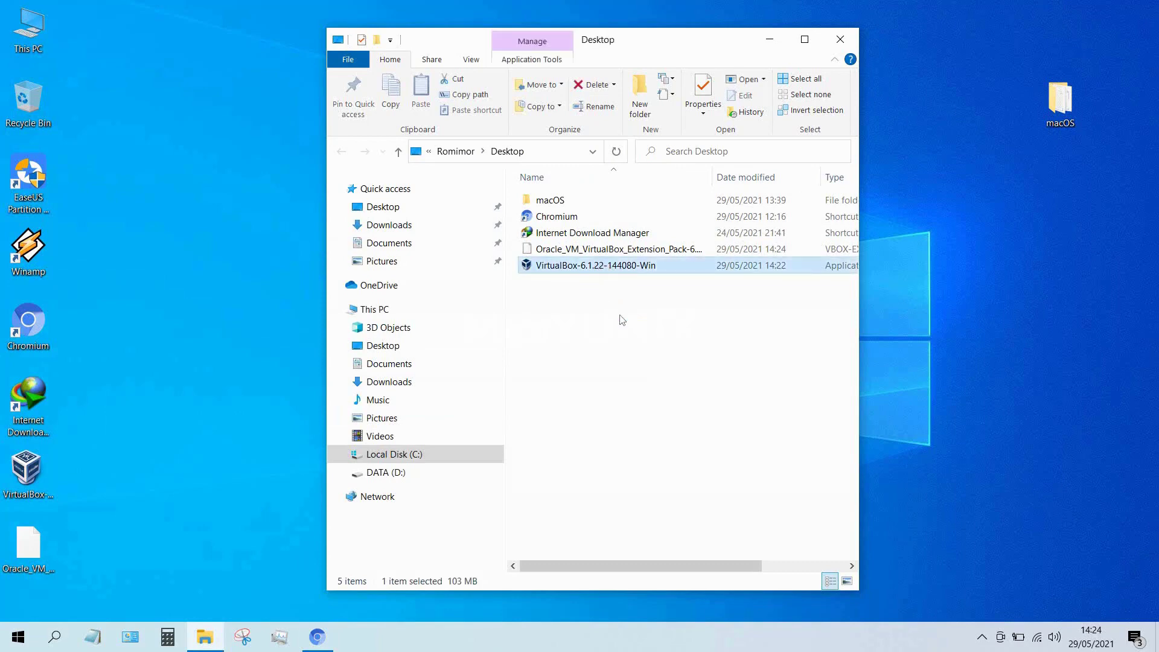
double_click(600, 271)
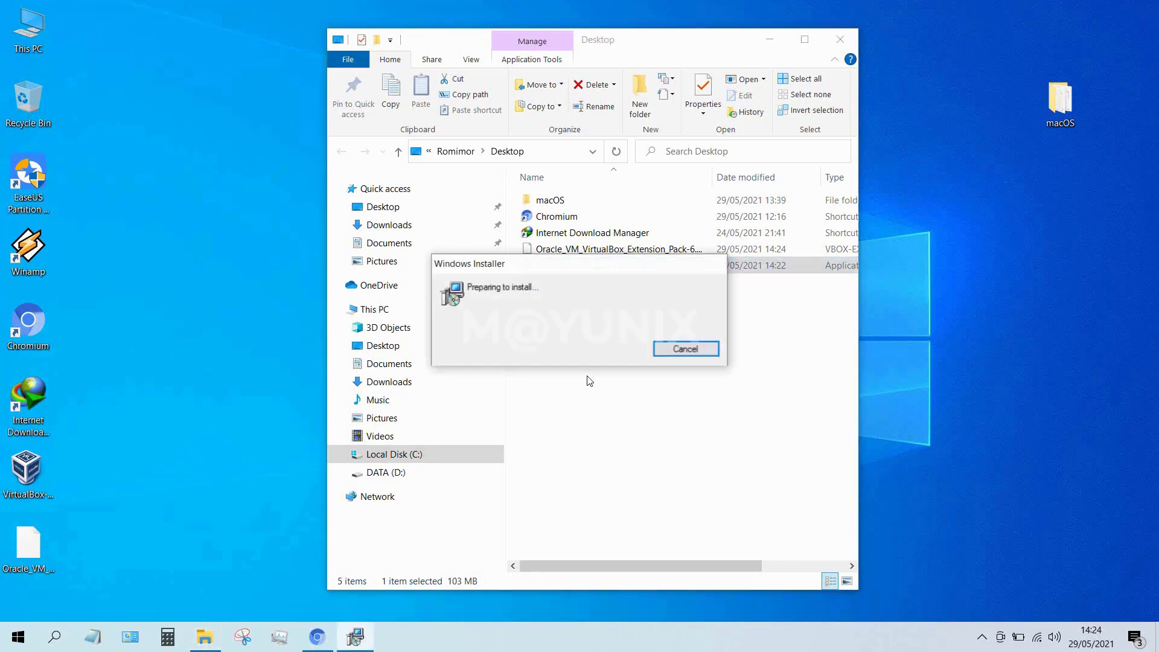
Install VirtualBox with the default setup options and close the finished wizard.
left_click(769, 40)
left_click(657, 435)
left_click(656, 435)
left_click(657, 434)
left_click(657, 436)
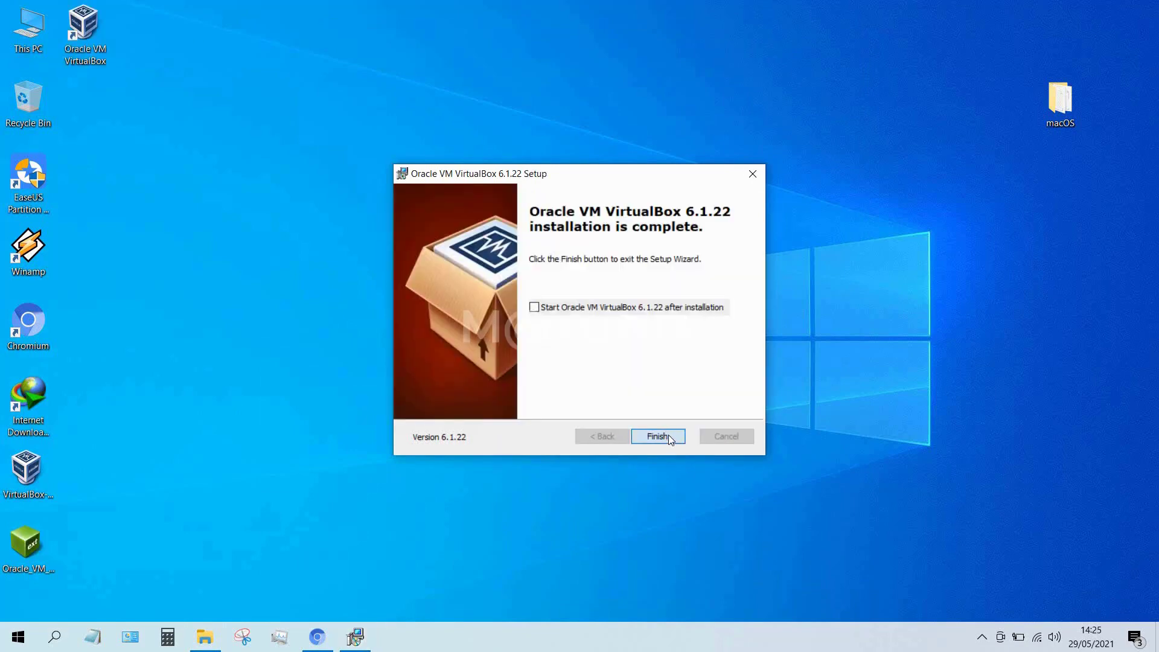
left_click(668, 435)
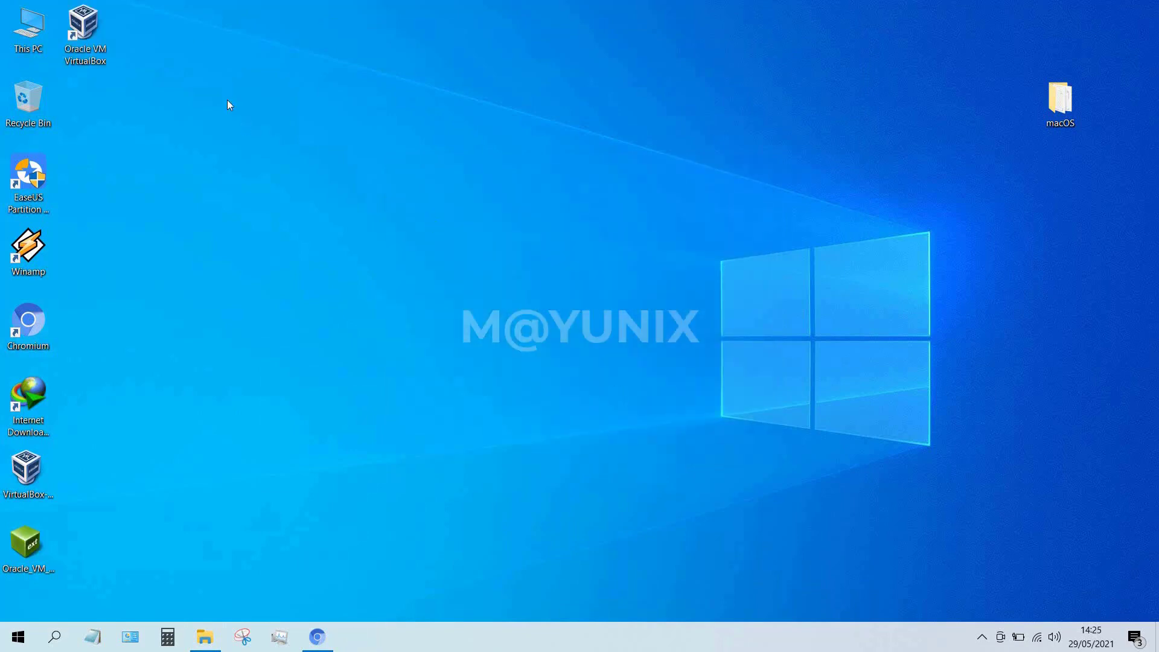
Launch VirtualBox Manager and go to the Extensions page of Preferences.
double_click(81, 38)
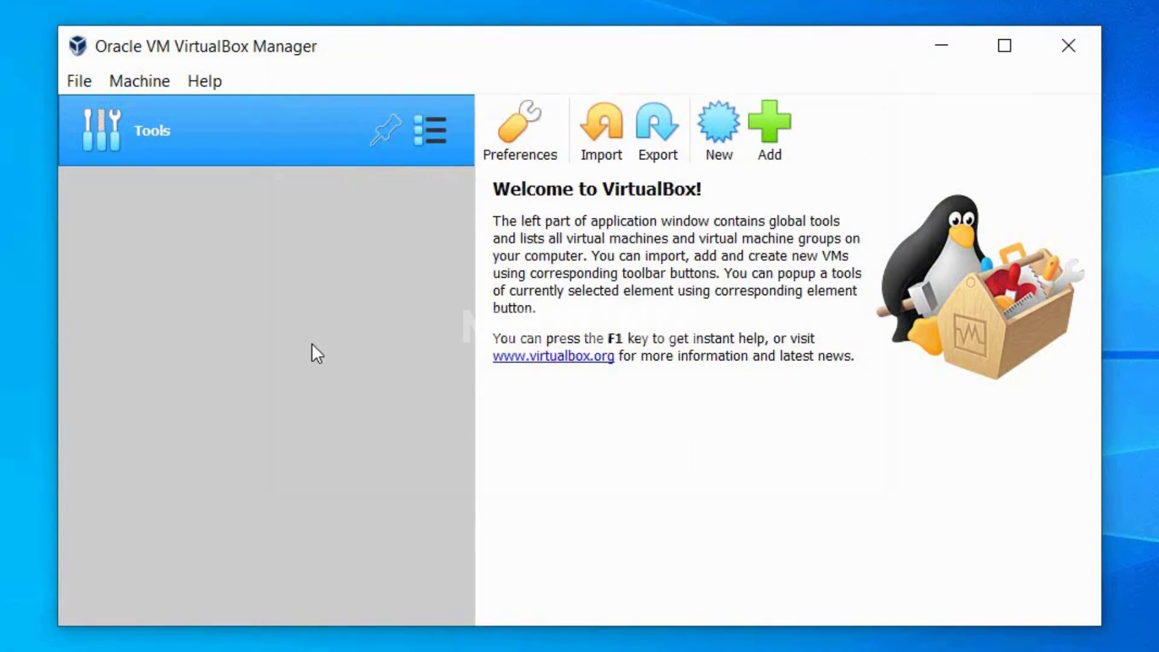
left_click(89, 81)
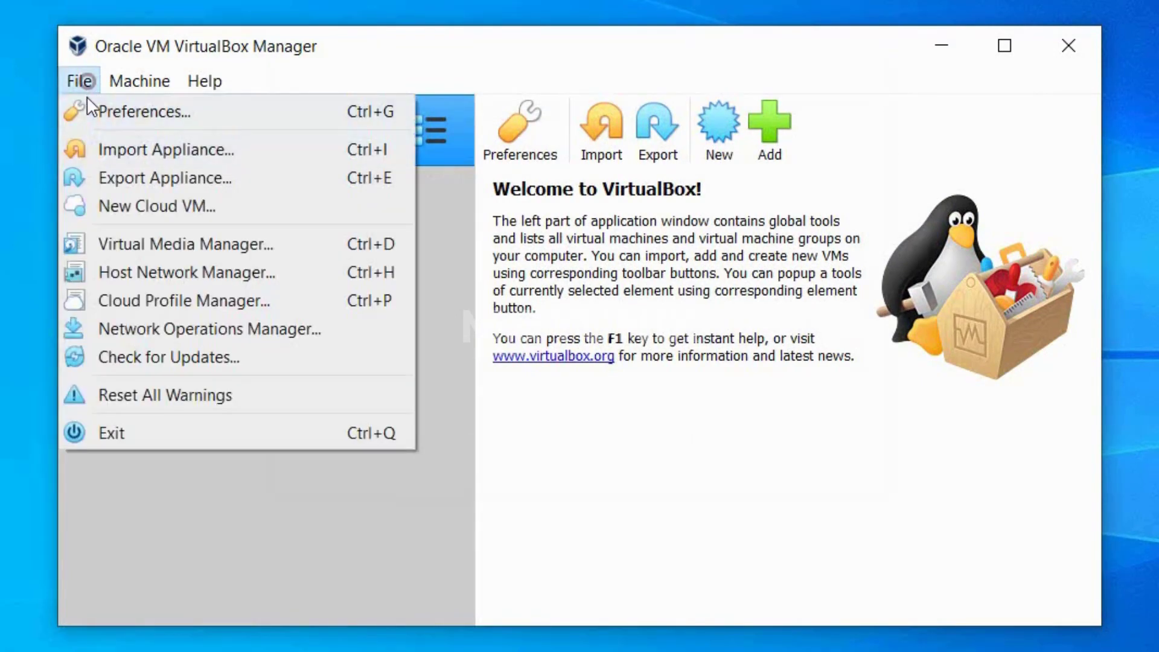
left_click(117, 110)
left_click(378, 388)
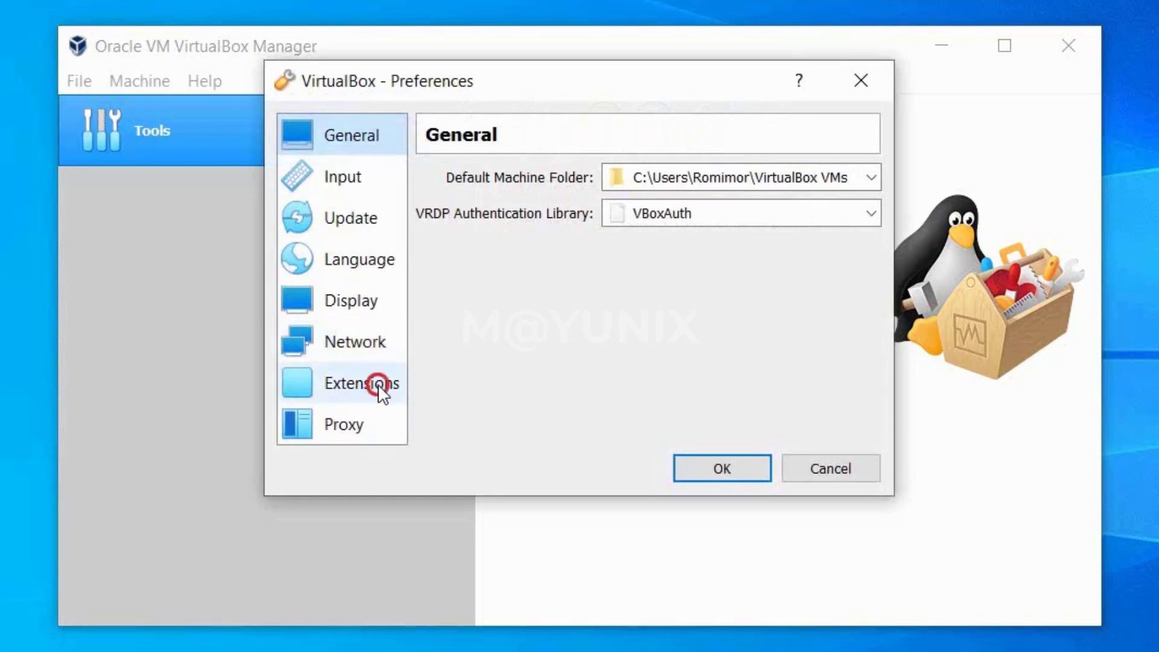
Install Extension Pack 6.1.22 from the Desktop and accept its license.
left_click(867, 204)
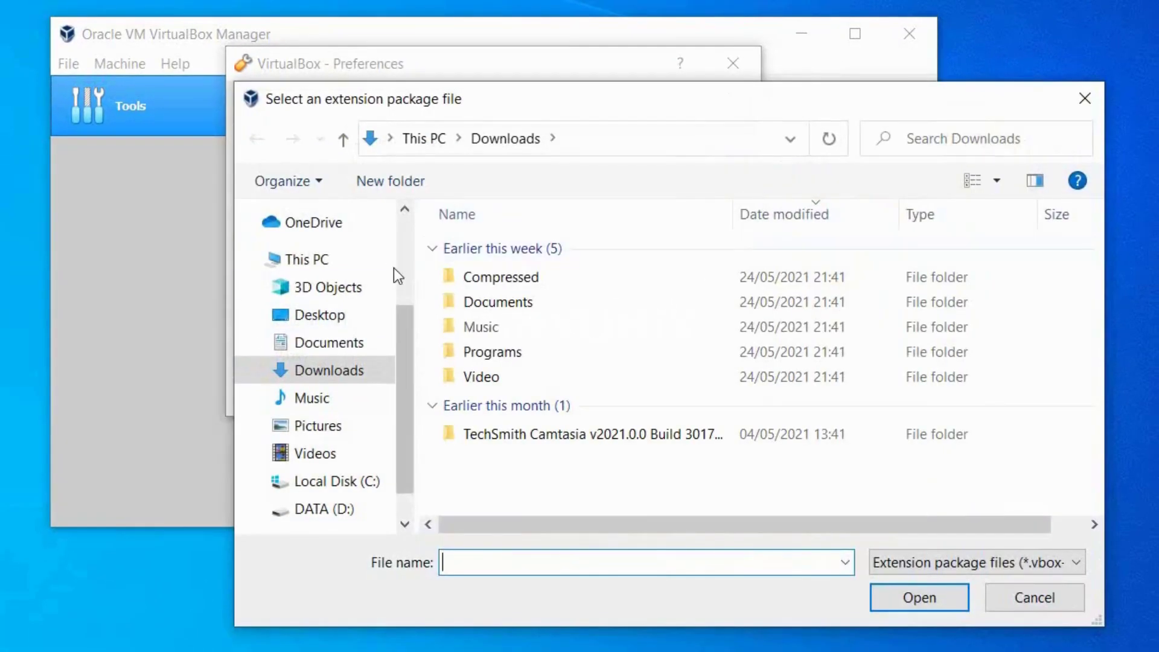
left_click(320, 311)
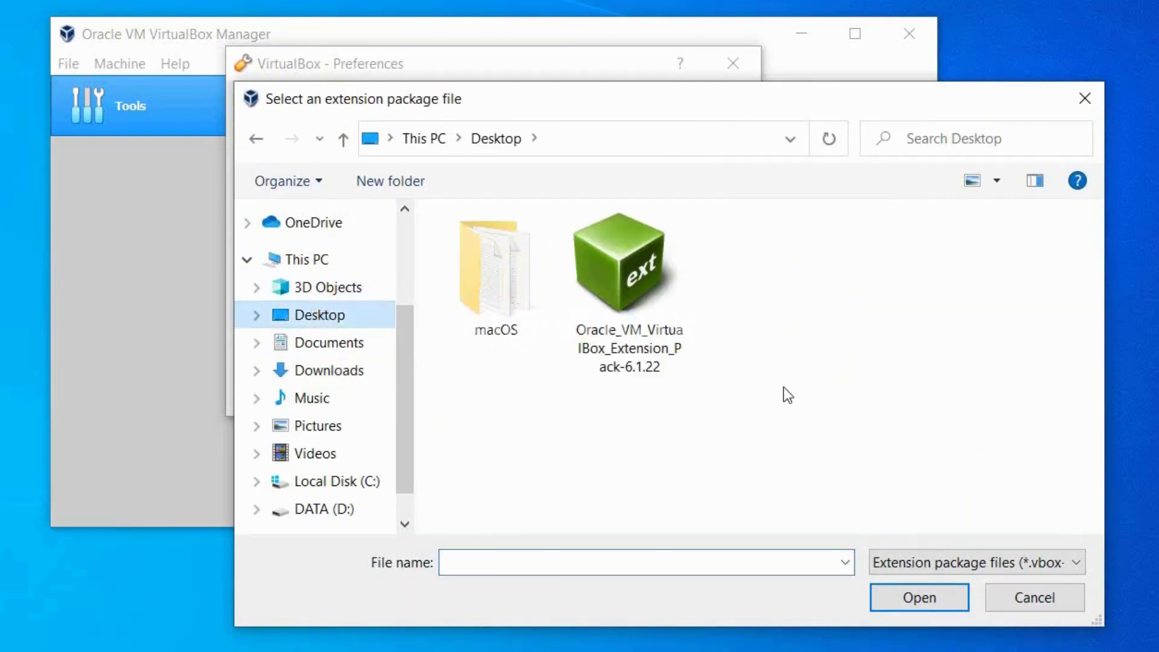
left_click(631, 273)
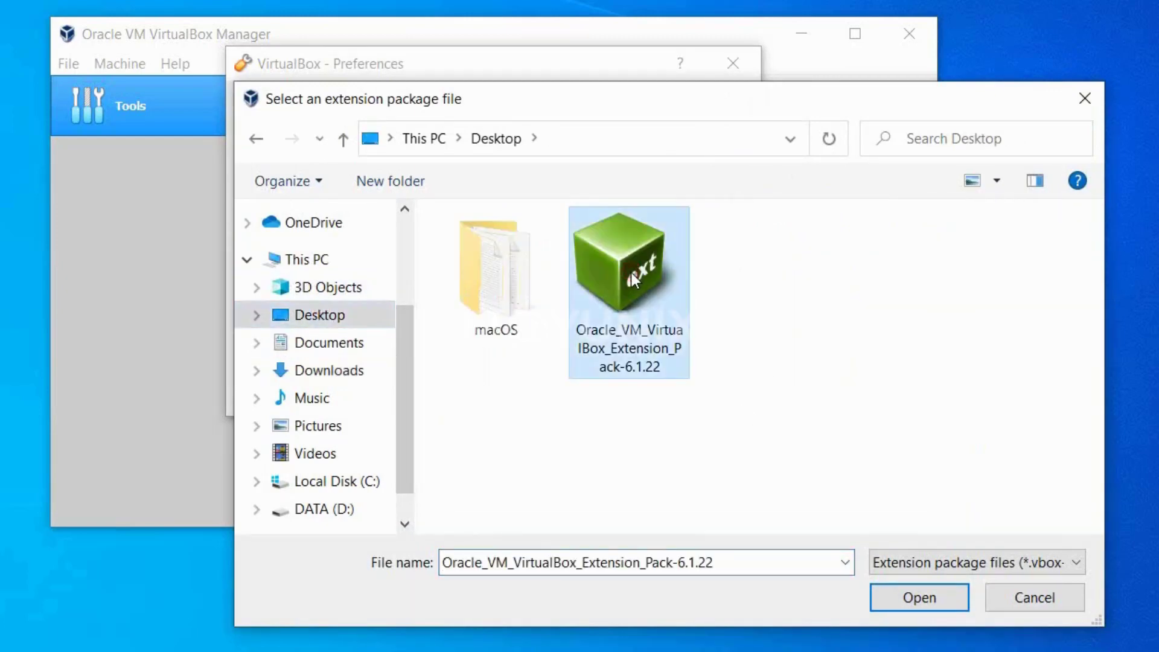
left_click(923, 600)
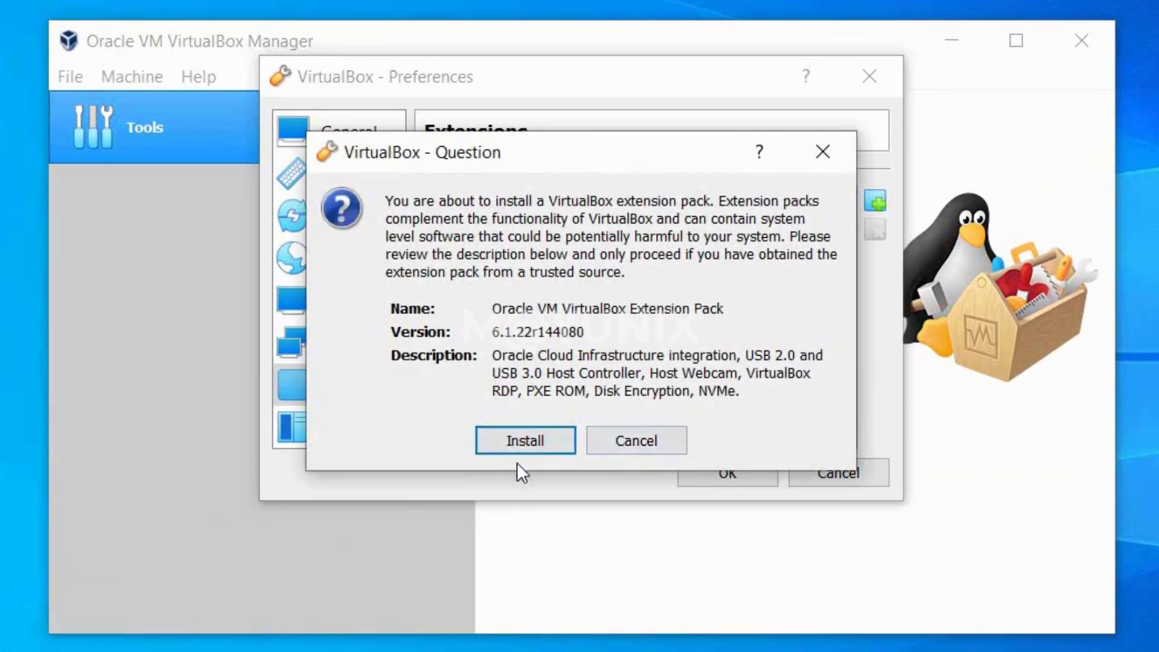
left_click(531, 441)
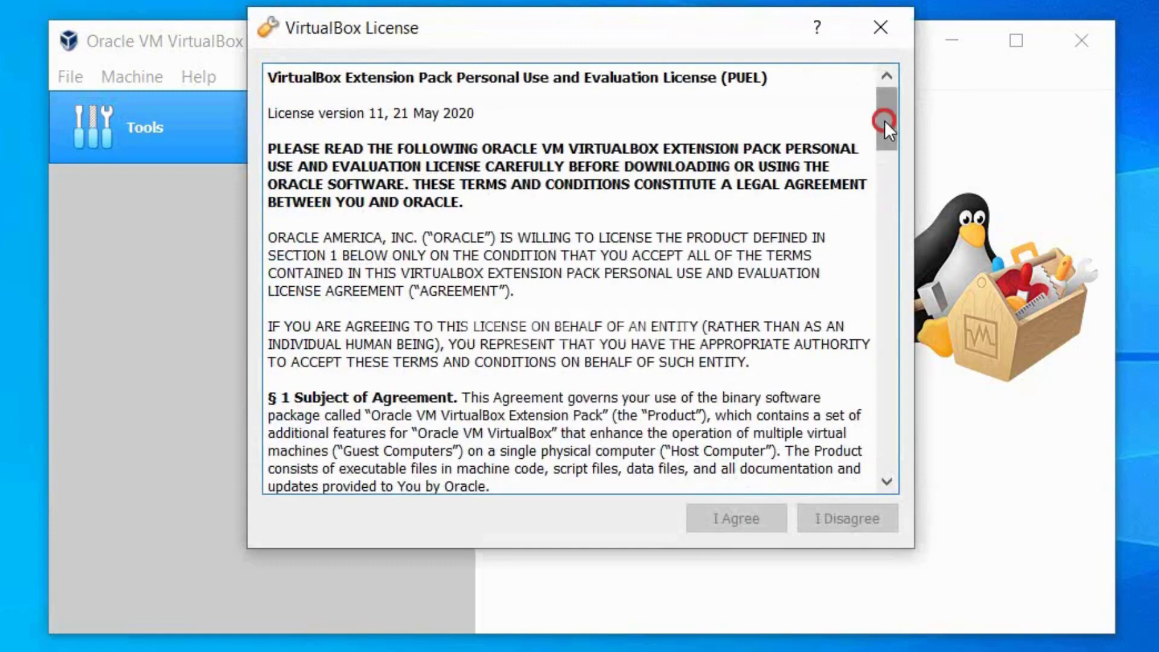
left_click_drag(885, 121, 882, 469)
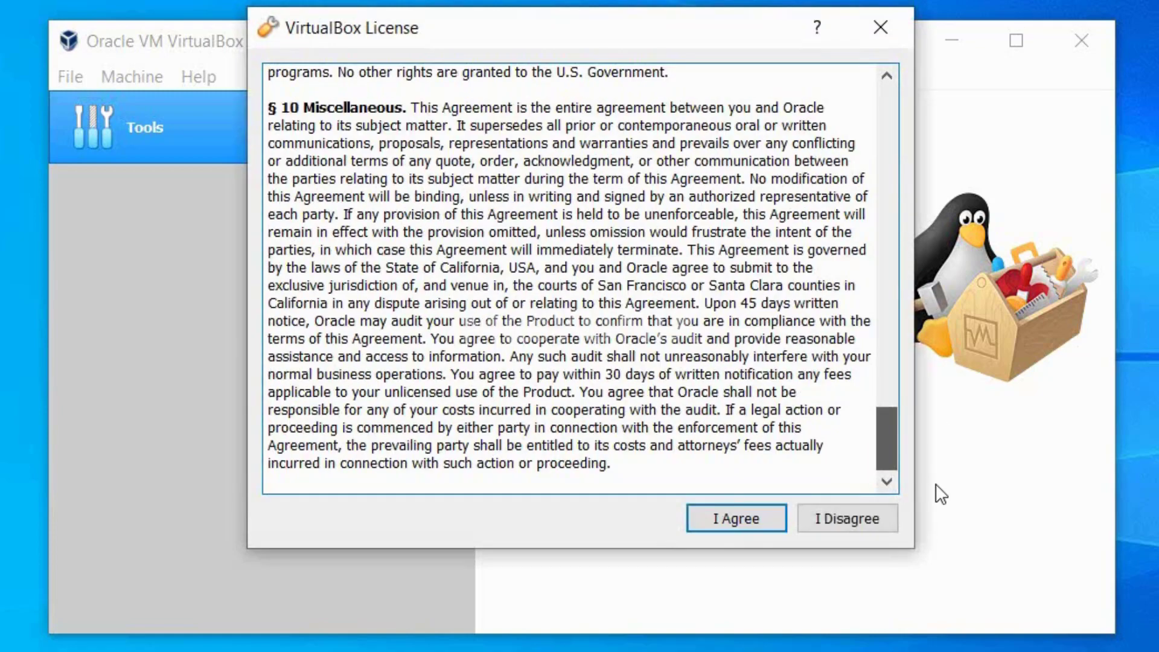
left_click(767, 523)
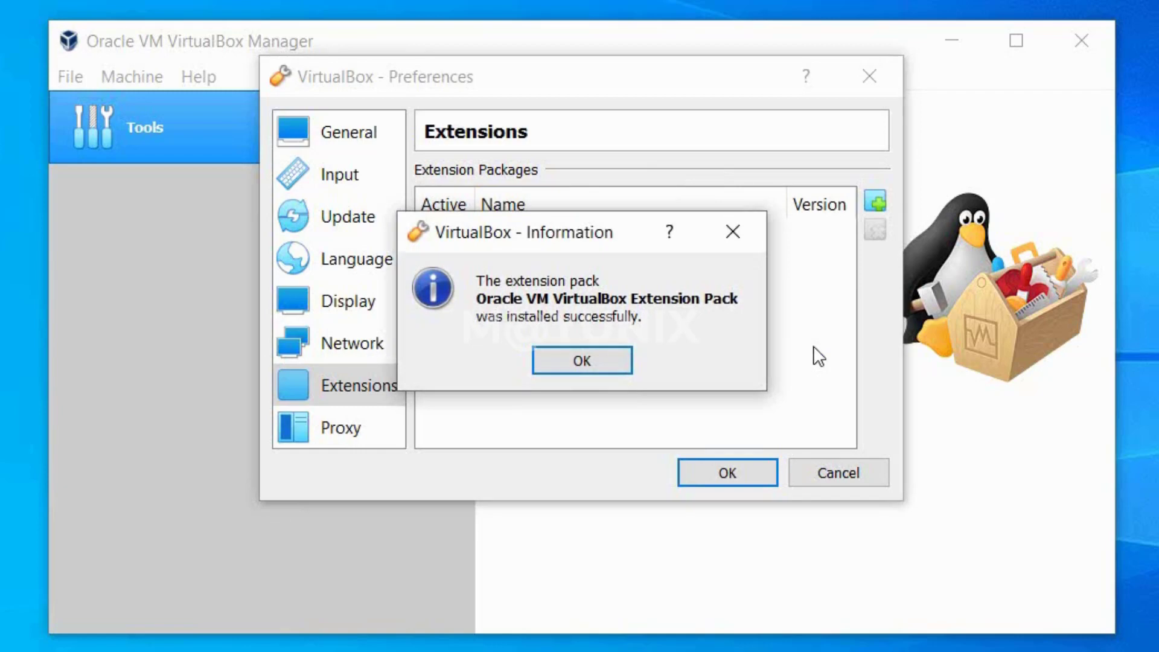
Close Preferences and start a new VM named 'macOS Big Sur', version Mac OS X (64-bit).
left_click(610, 361)
left_click(687, 471)
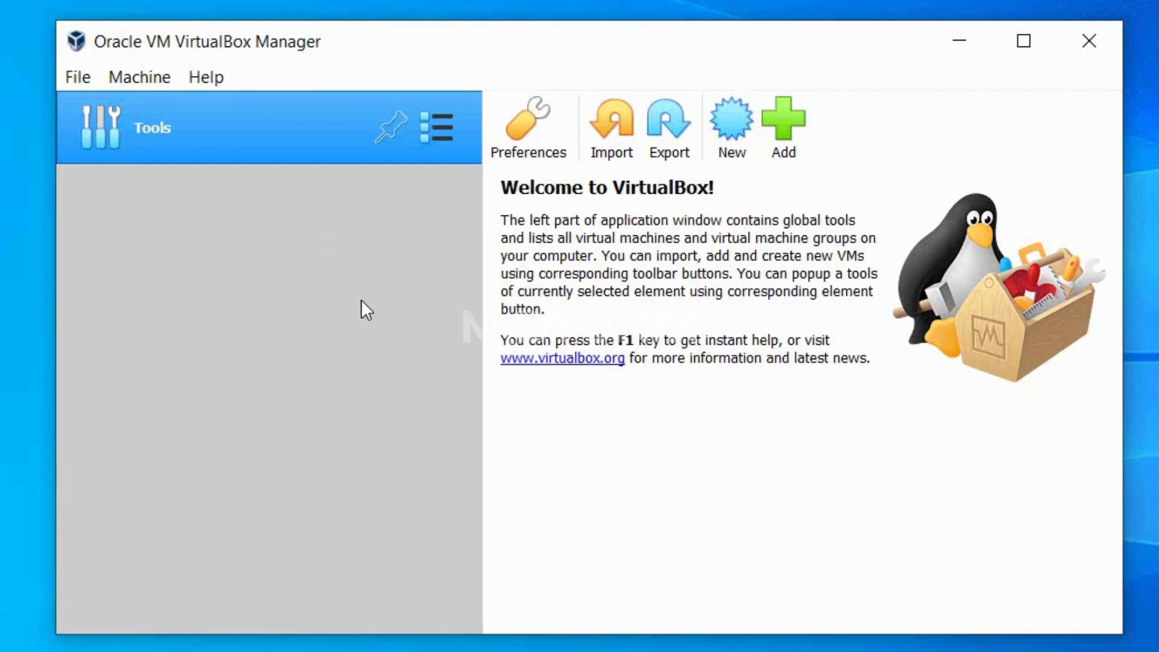
left_click(730, 124)
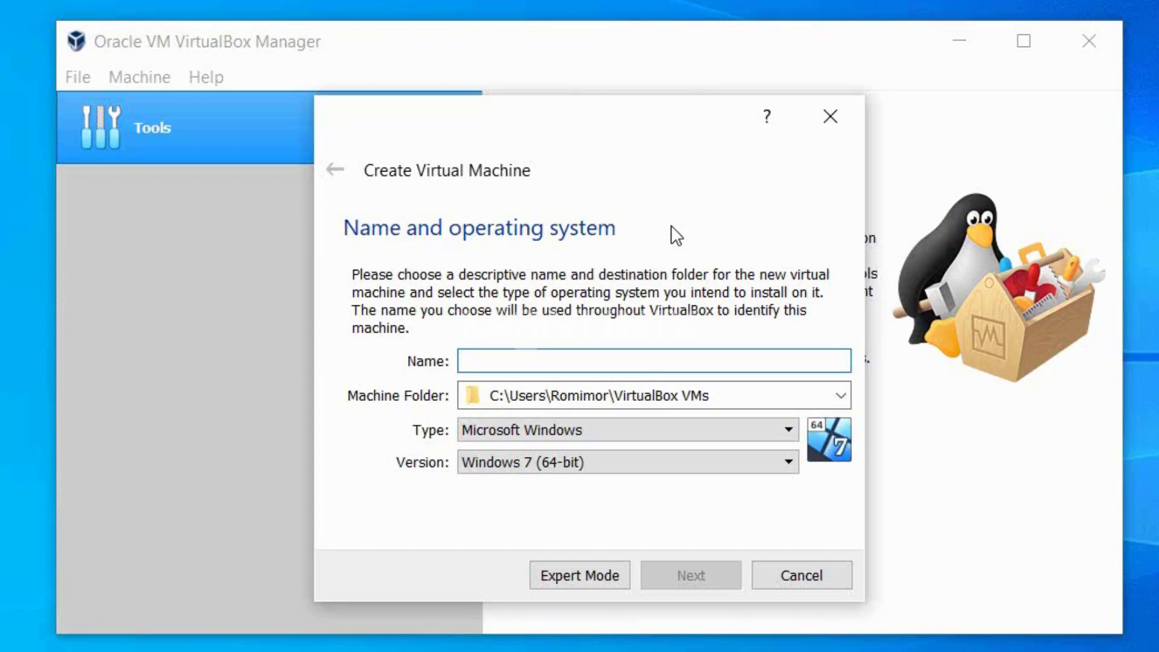
type("mac")
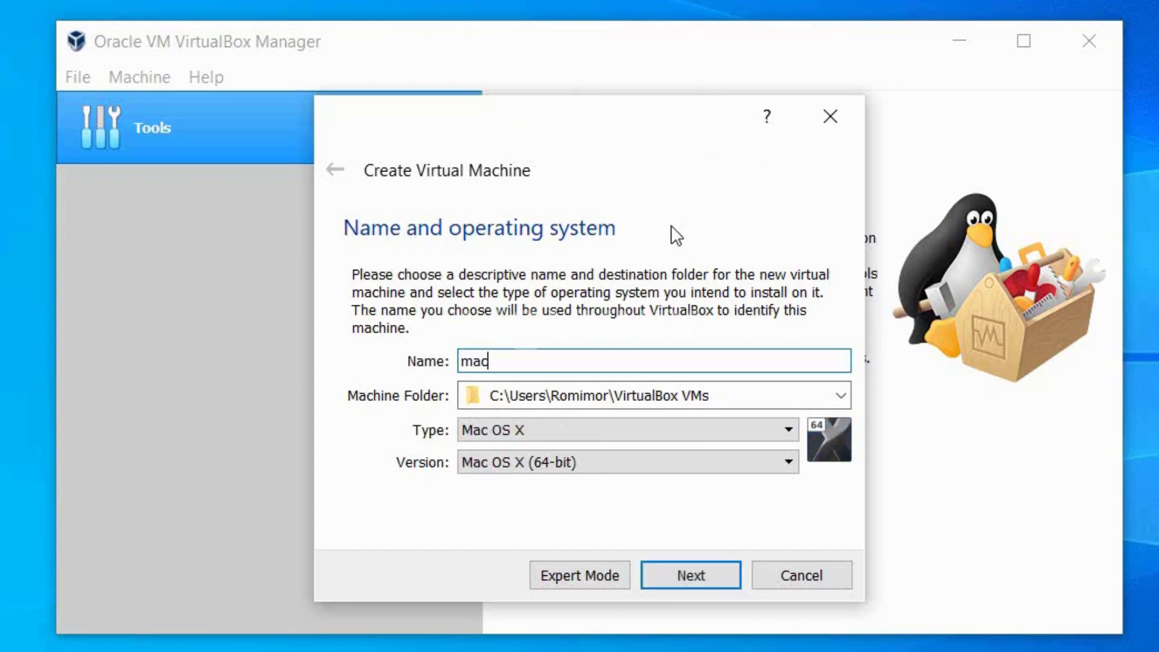
type("OS Big Sur")
left_click(533, 465)
scroll(608, 551, "down", 1)
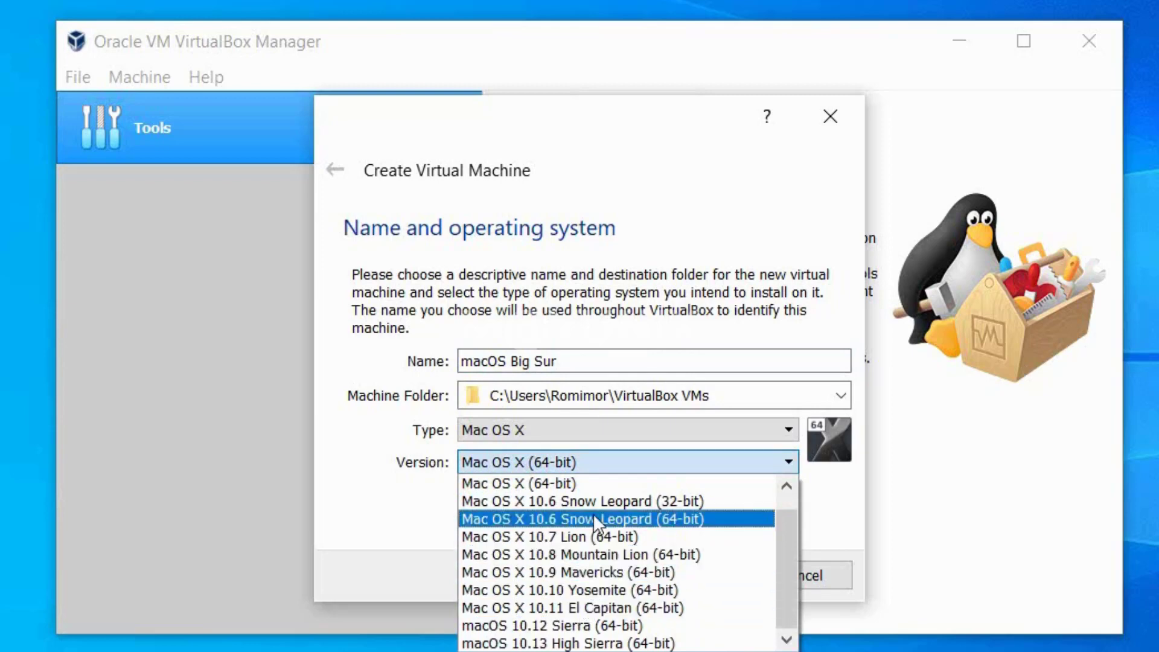
left_click(571, 483)
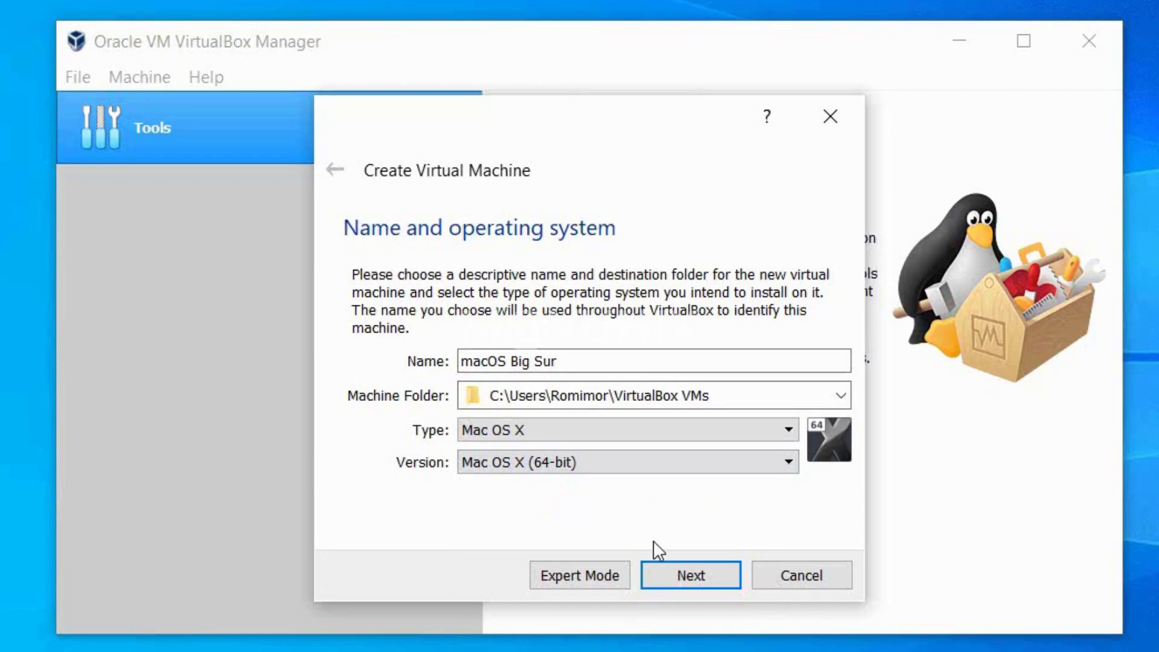
left_click(686, 578)
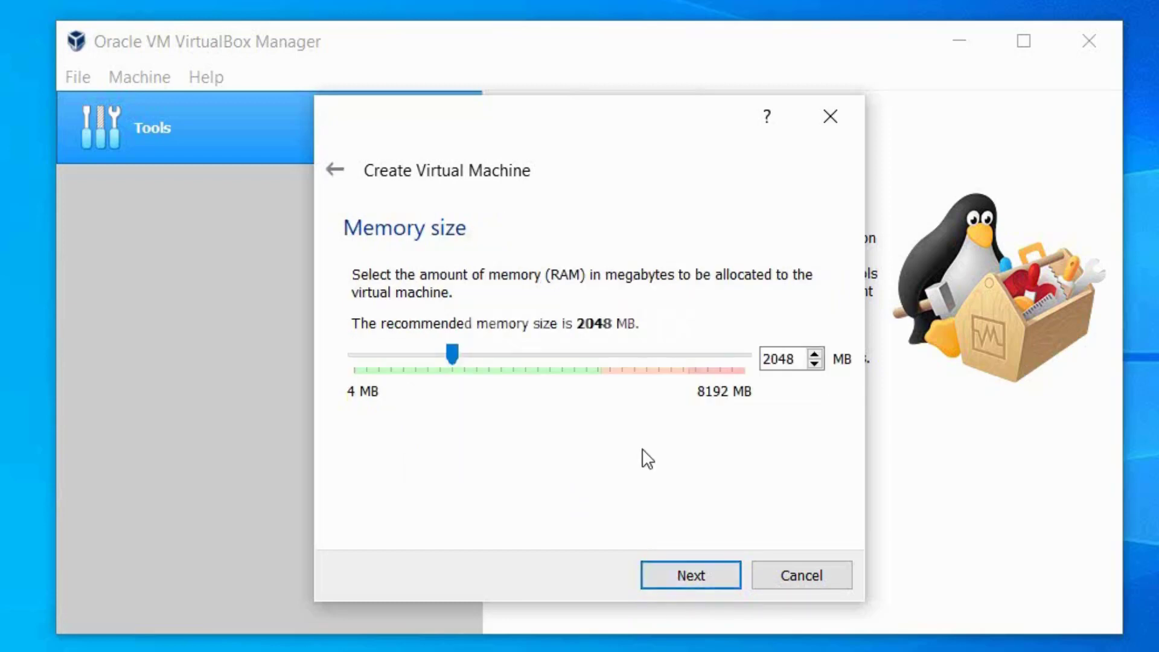
Give the VM 5019 MB memory and a new 120 GB dynamically allocated VDI disk.
left_click_drag(456, 350, 601, 352)
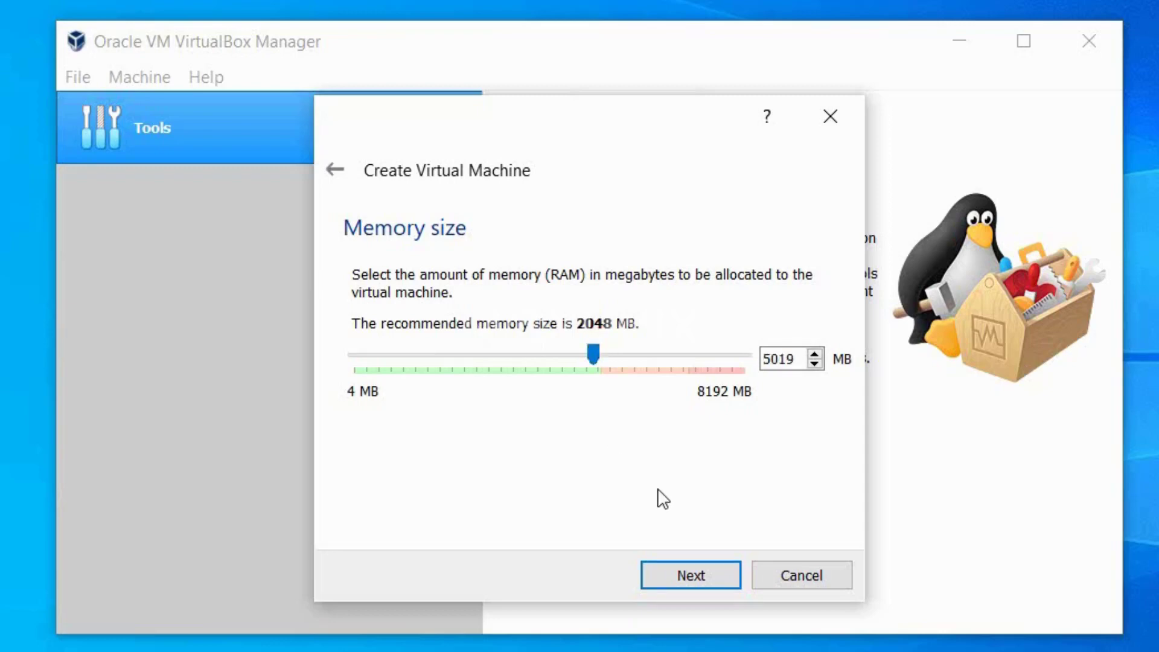
left_click(695, 577)
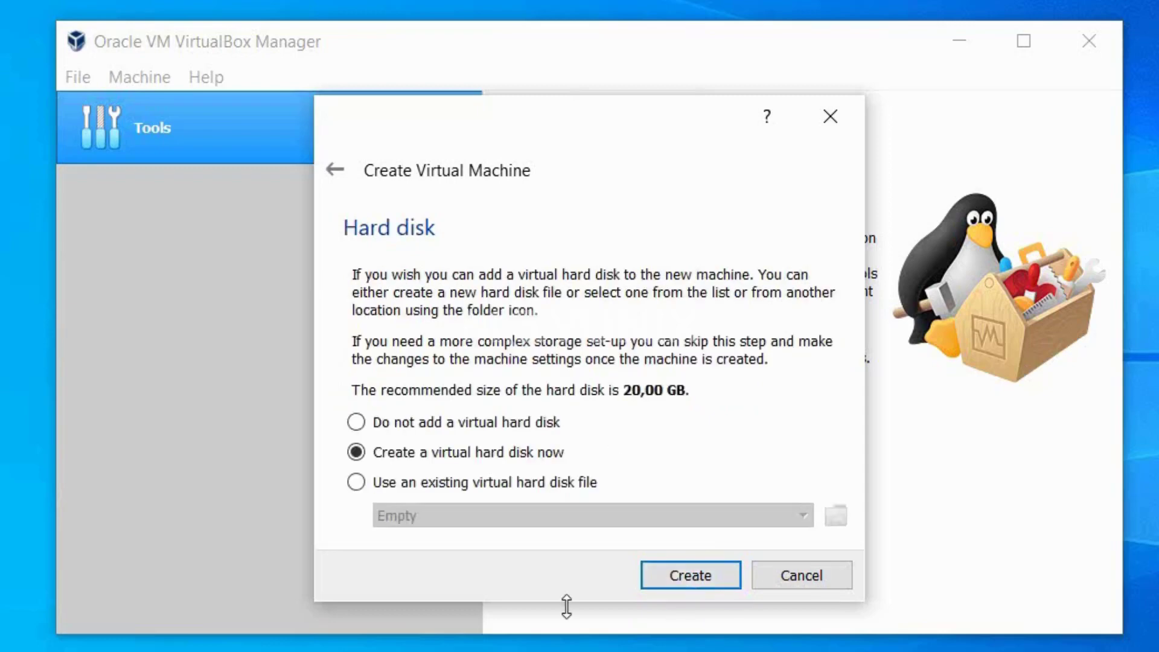
left_click(693, 573)
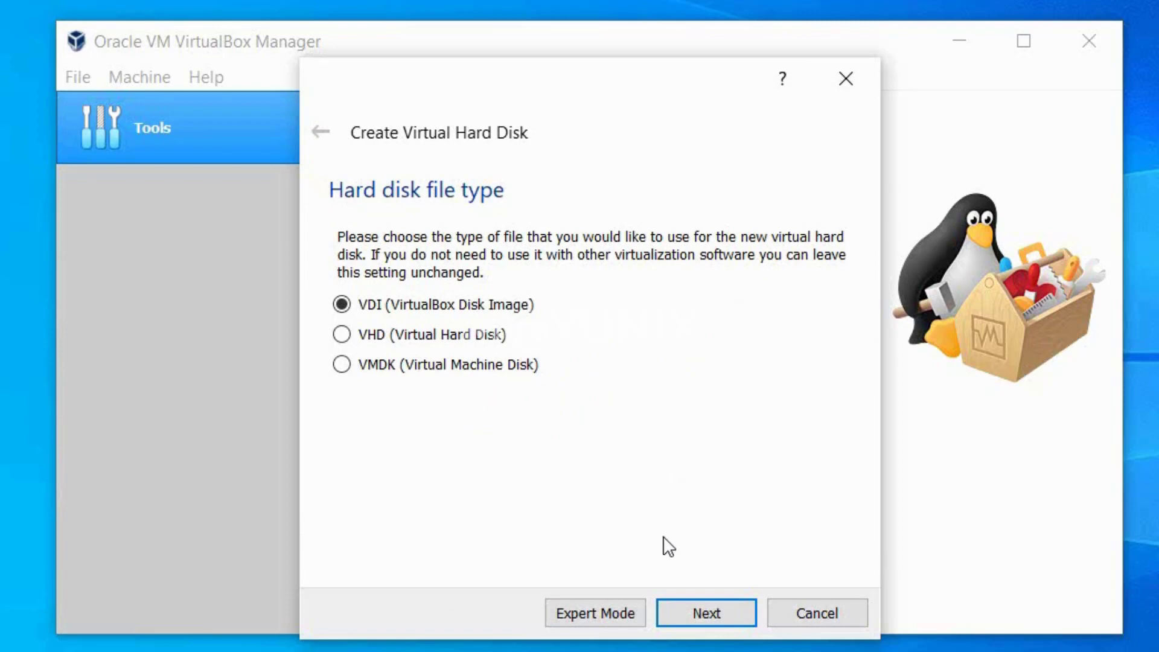
left_click(729, 606)
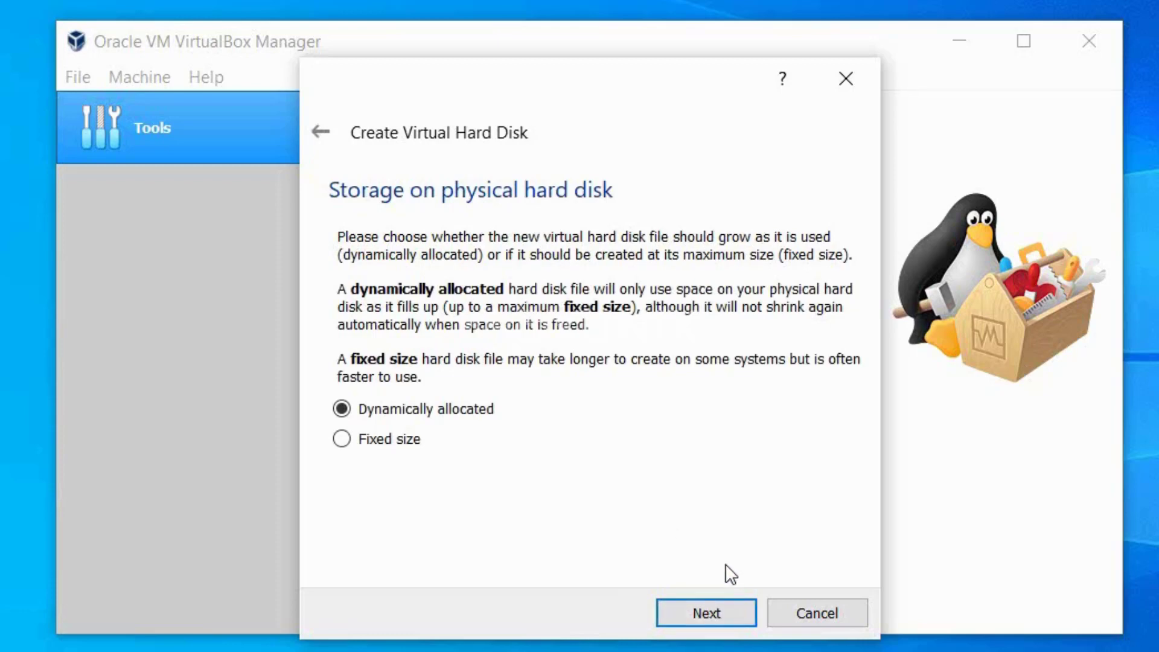
left_click(730, 602)
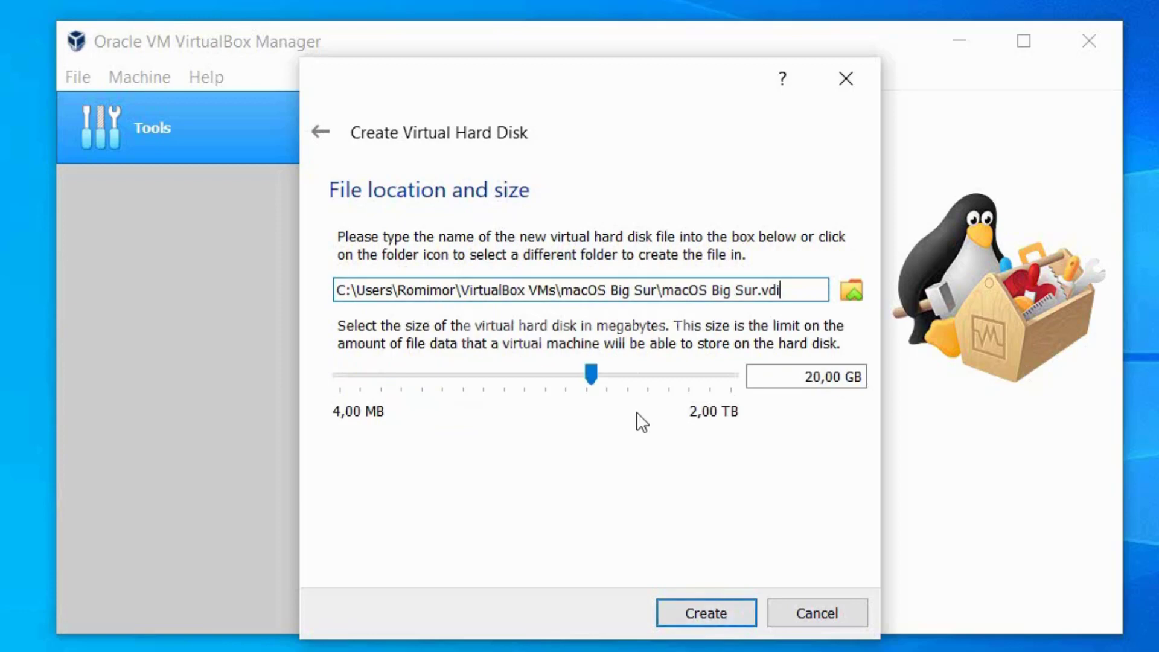
left_click_drag(798, 377, 841, 379)
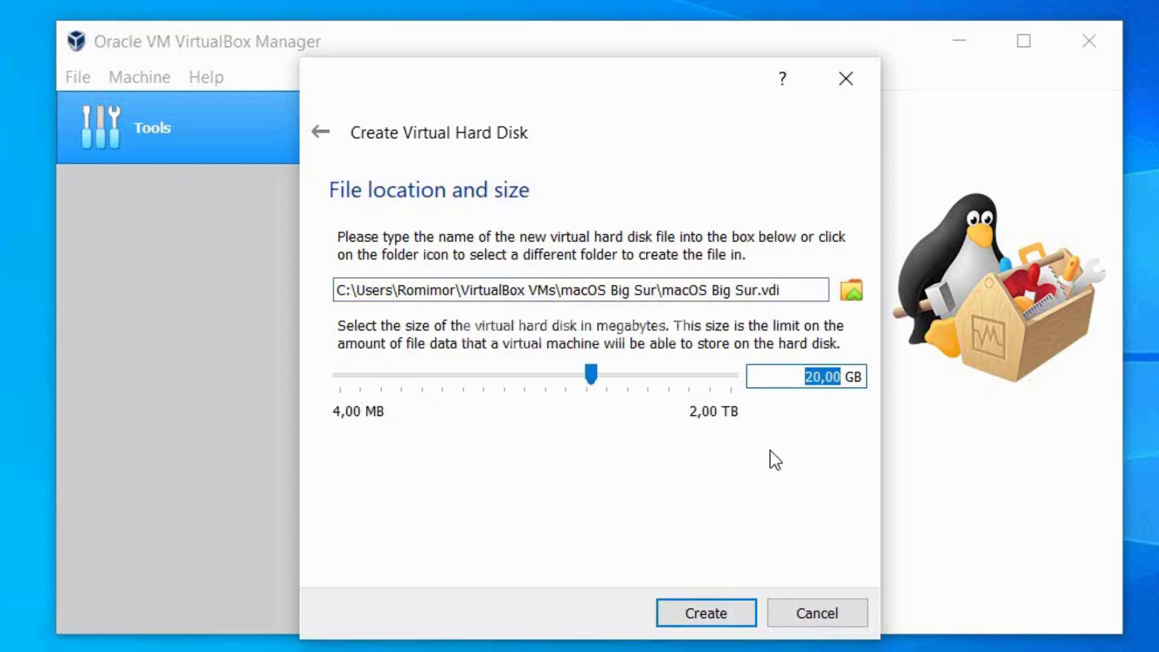
type("120")
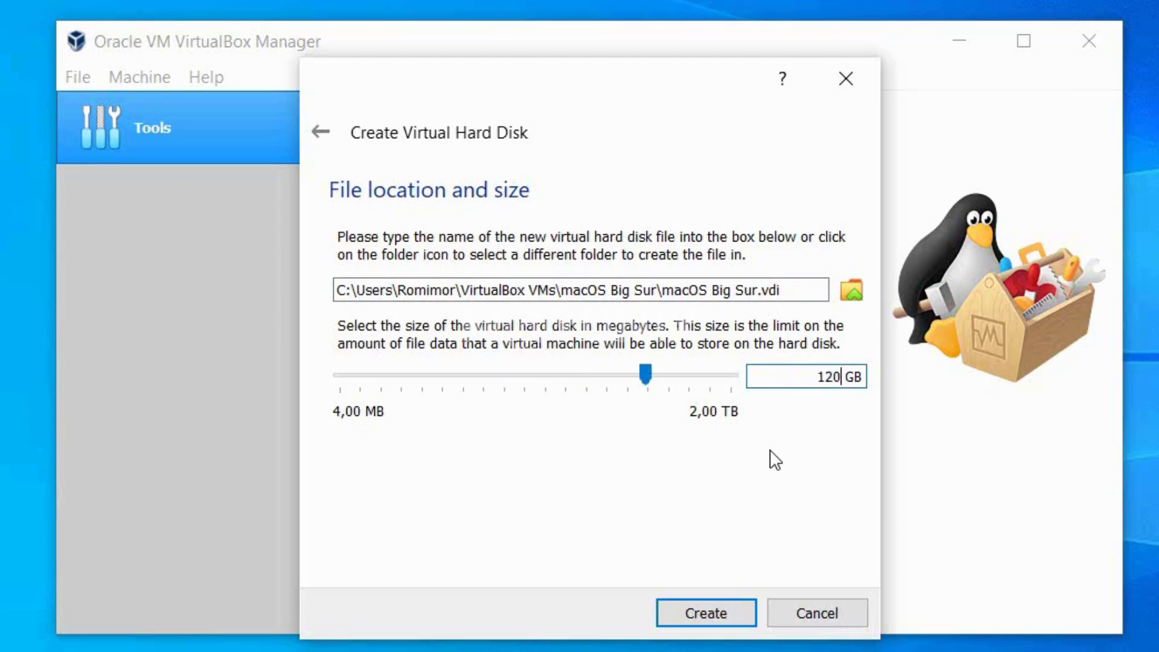
left_click(722, 613)
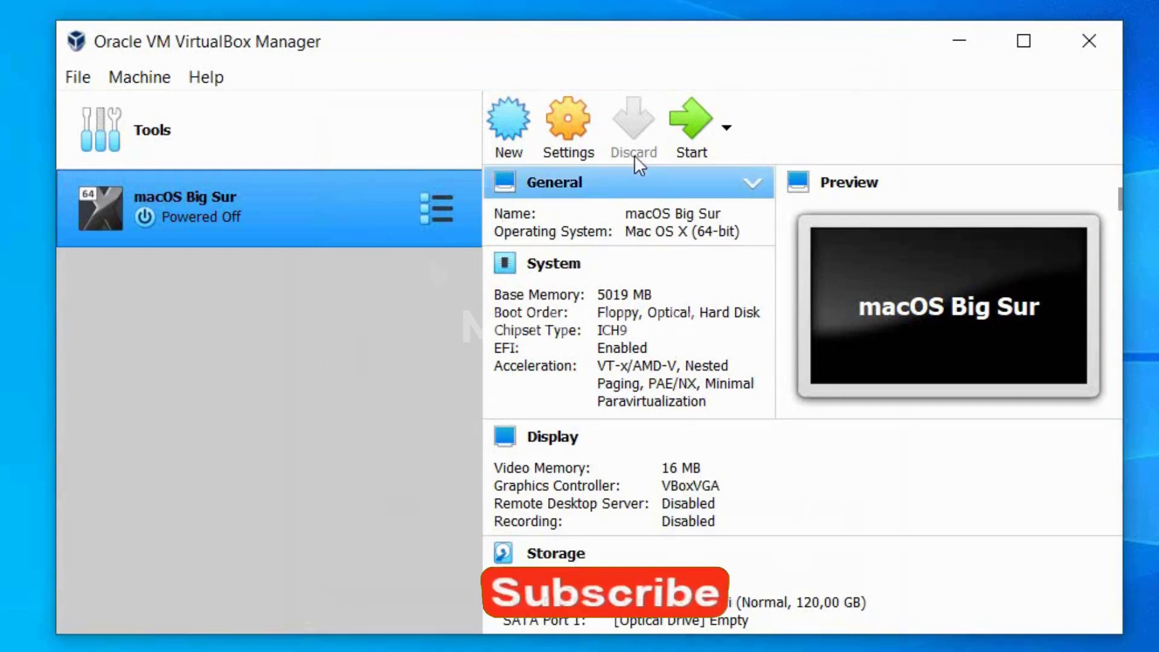
Set the VM's shared clipboard and drag'n'drop to Bidirectional.
left_click(575, 117)
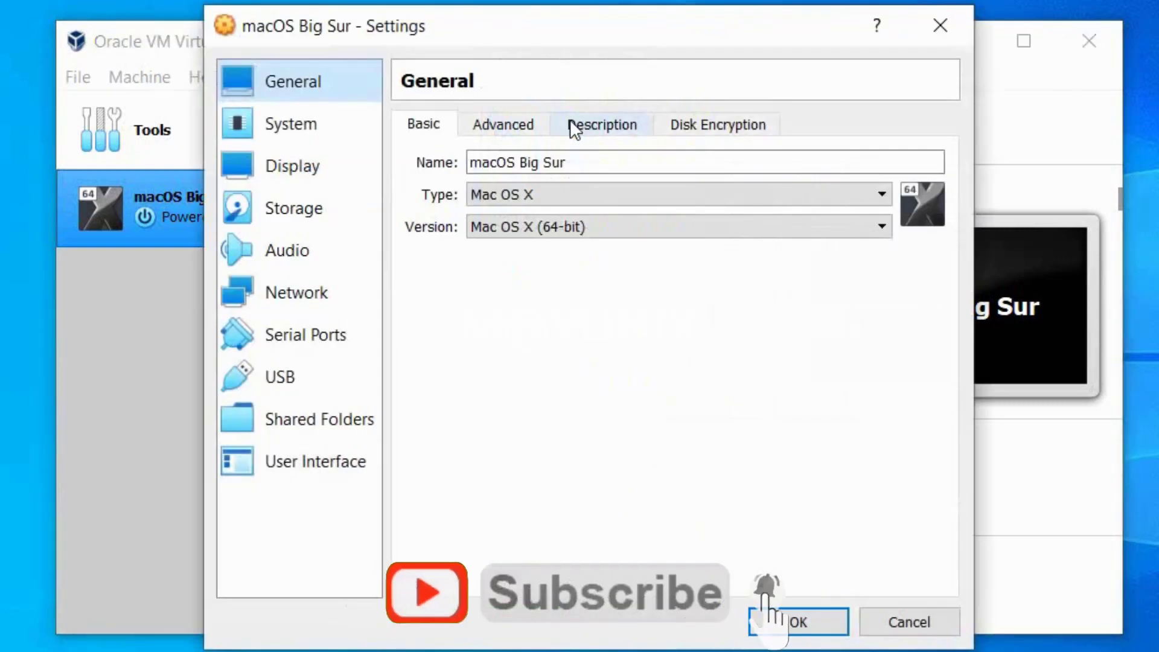
left_click(517, 124)
left_click(612, 199)
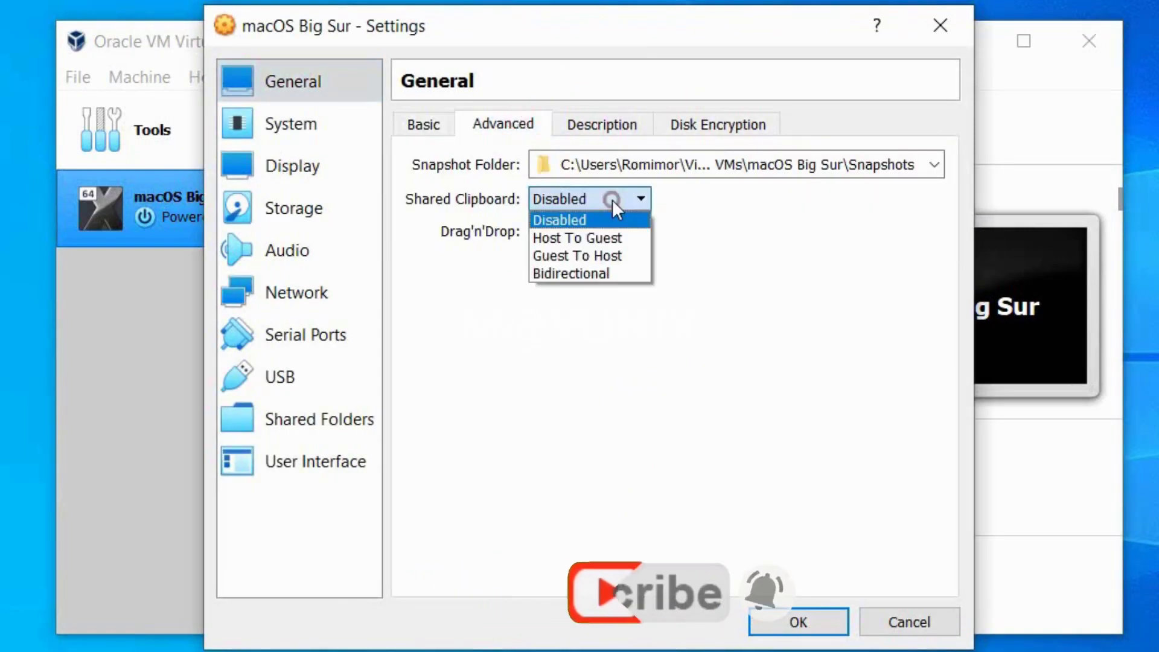
left_click(602, 272)
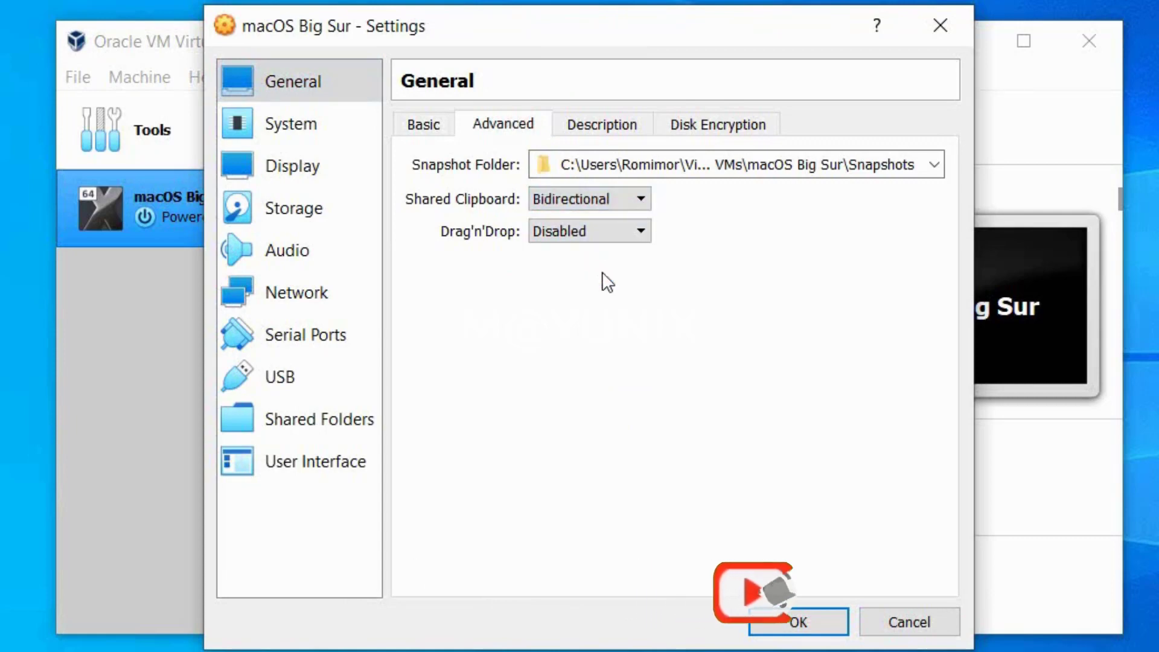
left_click(618, 228)
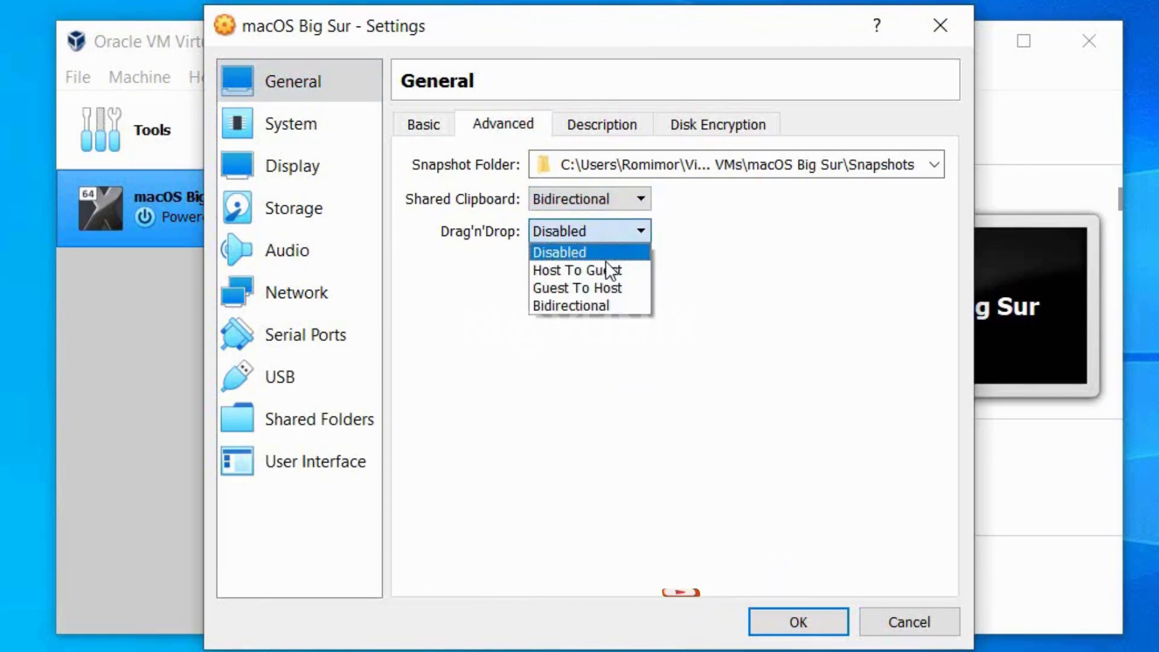
left_click(621, 312)
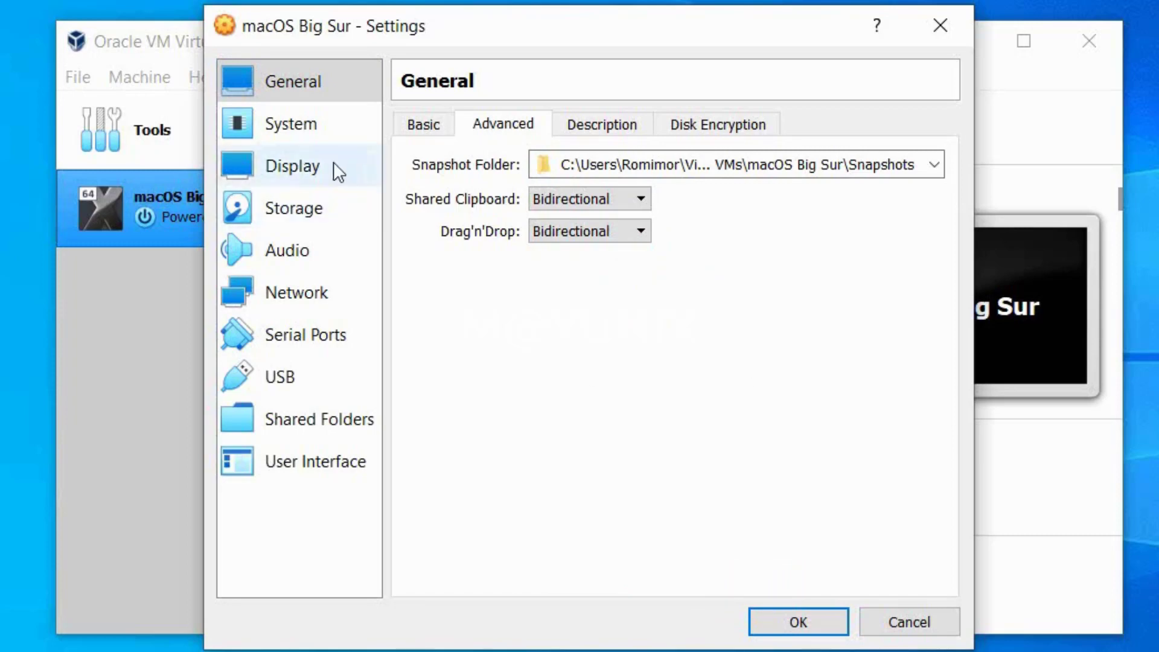
Remove Floppy from the boot order and give the VM 2 processors.
left_click(332, 133)
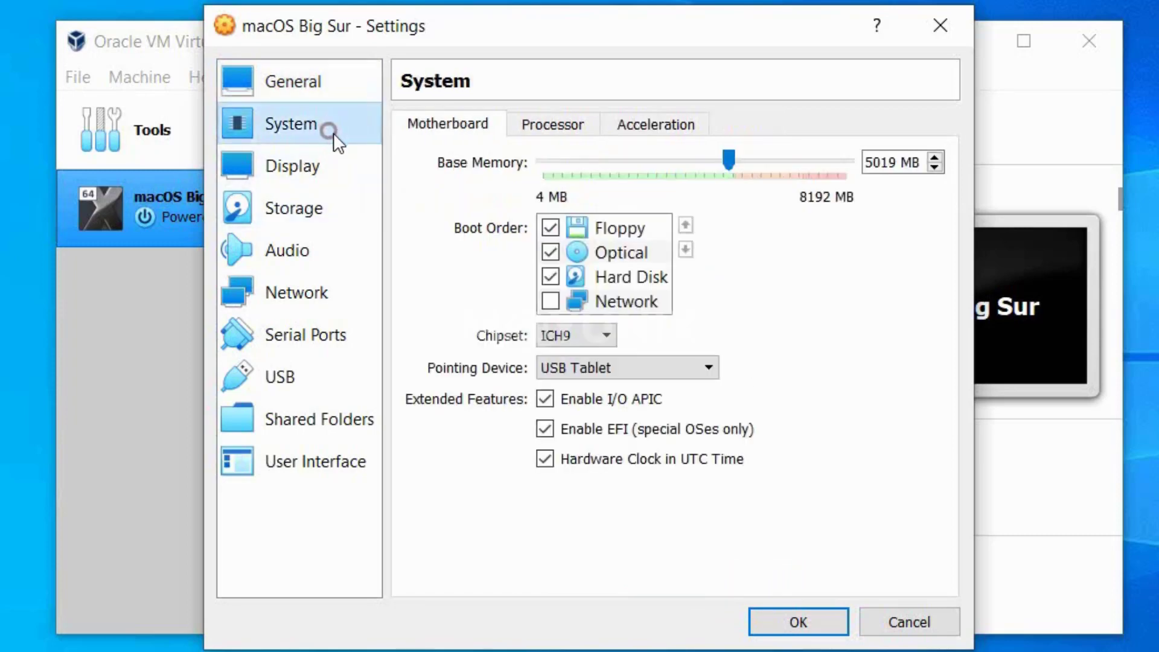
left_click(550, 228)
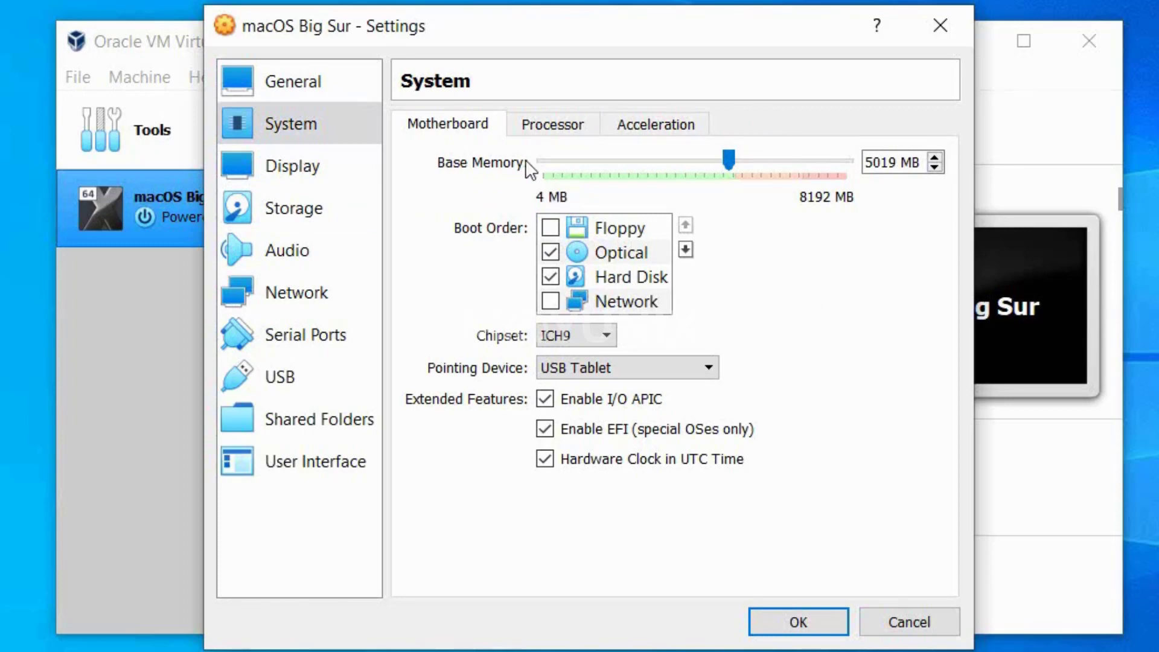
left_click(555, 133)
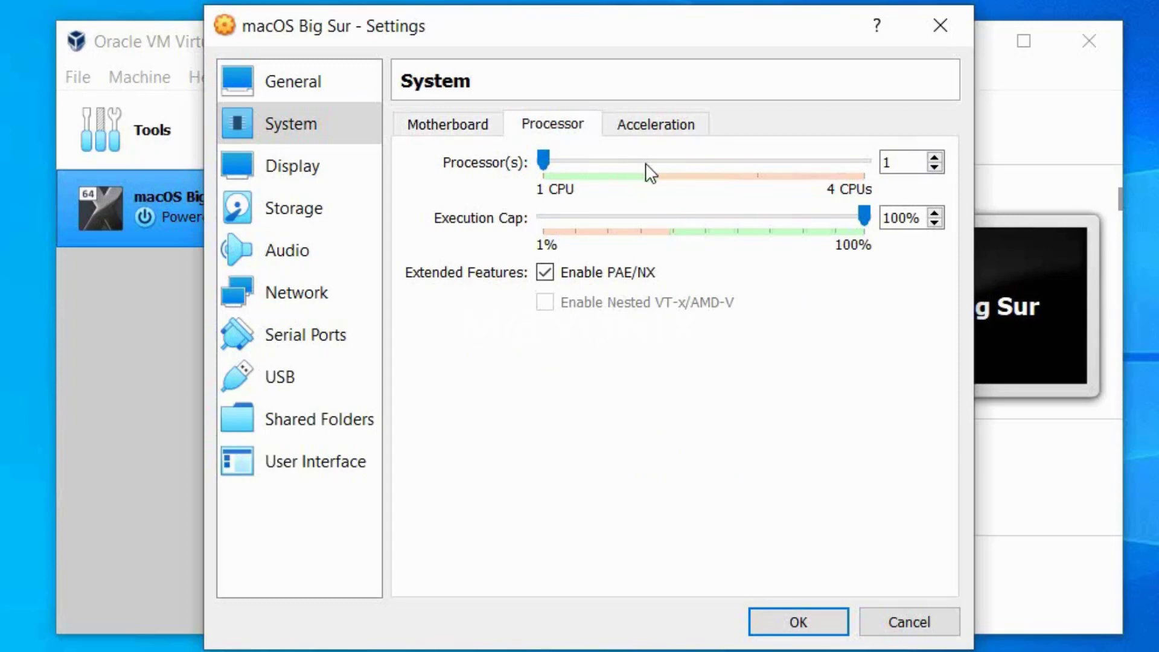
left_click(646, 163)
Raise the VM's video memory to the 128 MB maximum.
left_click(352, 168)
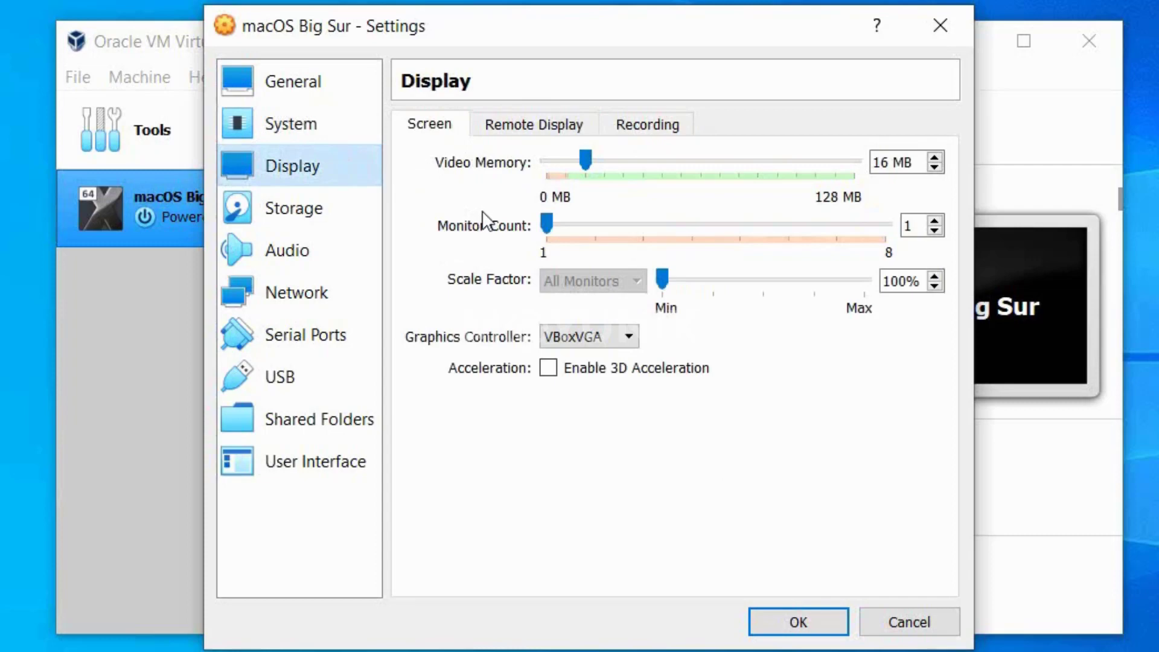
left_click_drag(583, 160, 891, 171)
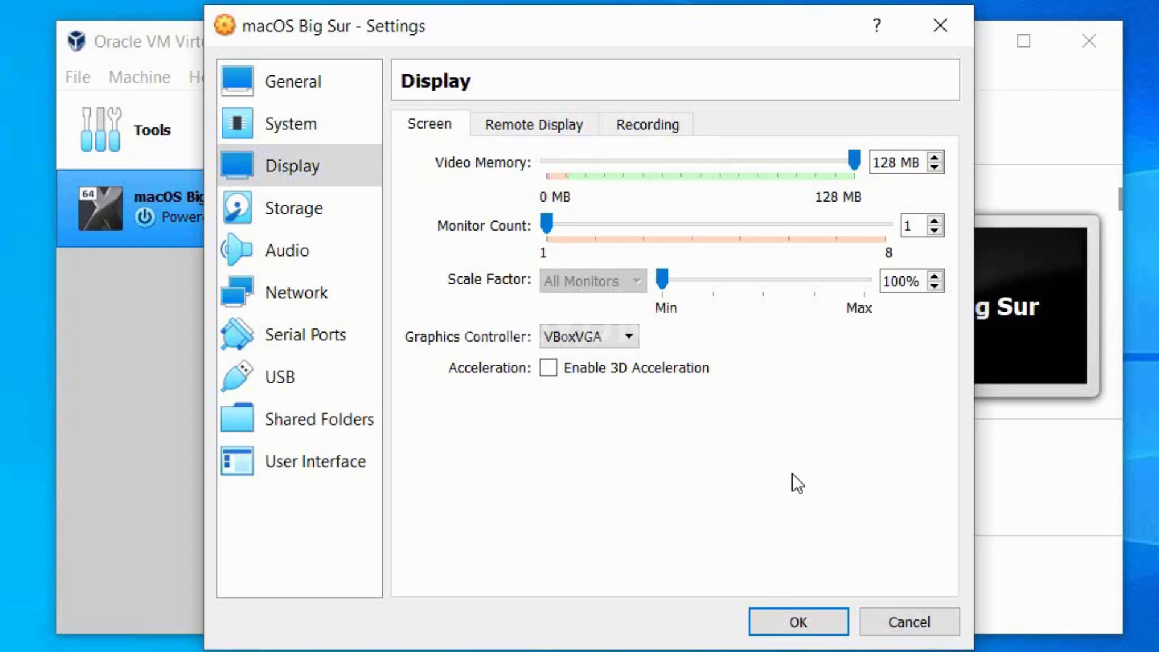
left_click(335, 211)
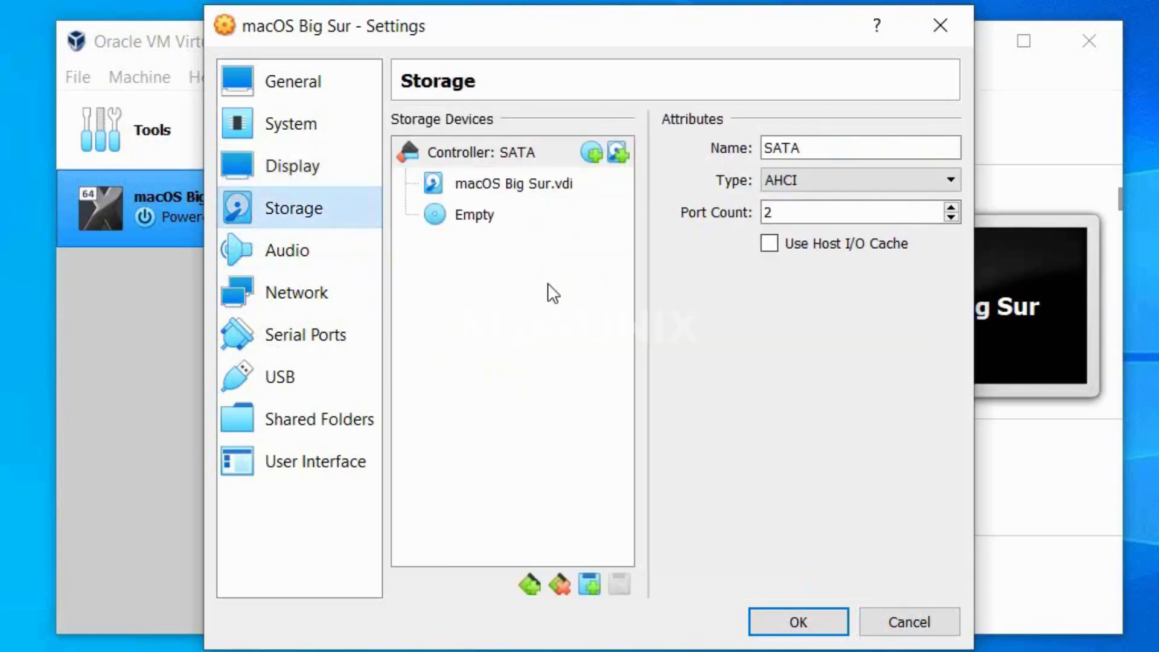
Load macOS Big Sur.iso into the optical drive and select the USB 3.0 (xHCI) controller.
left_click(536, 216)
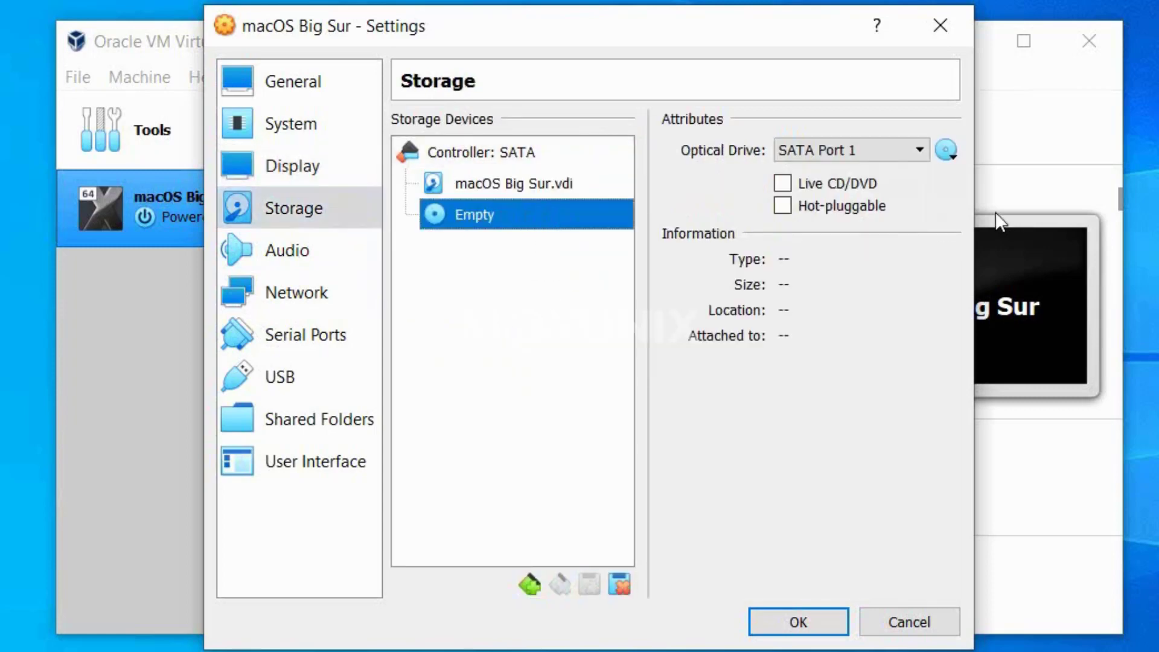
left_click(947, 150)
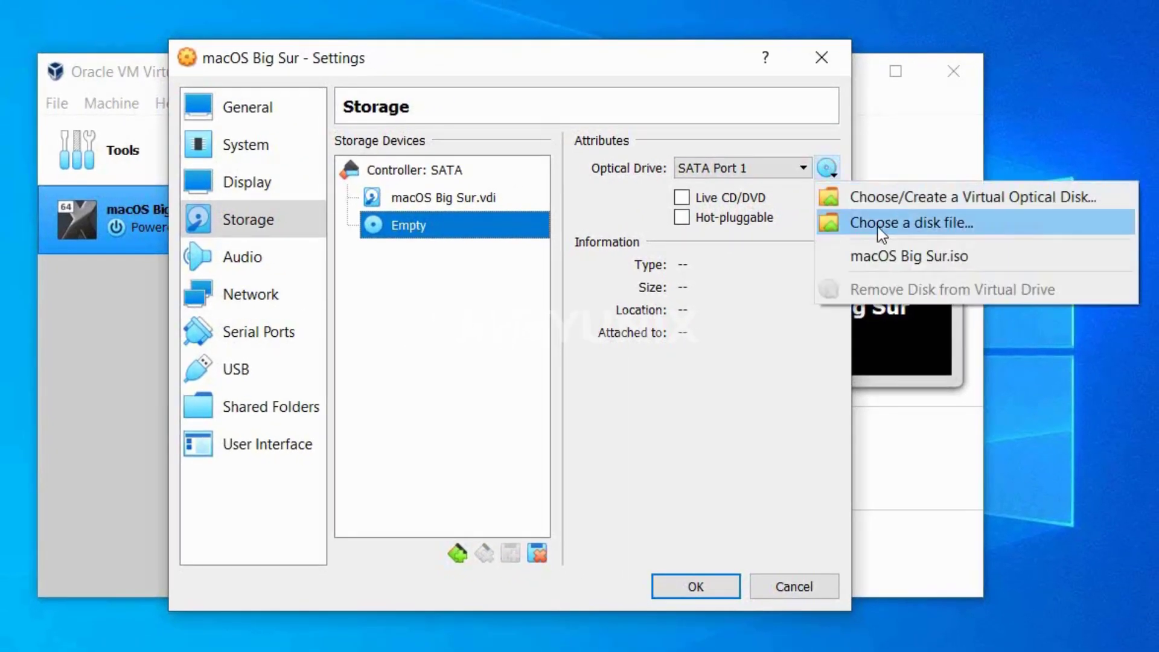
left_click(876, 225)
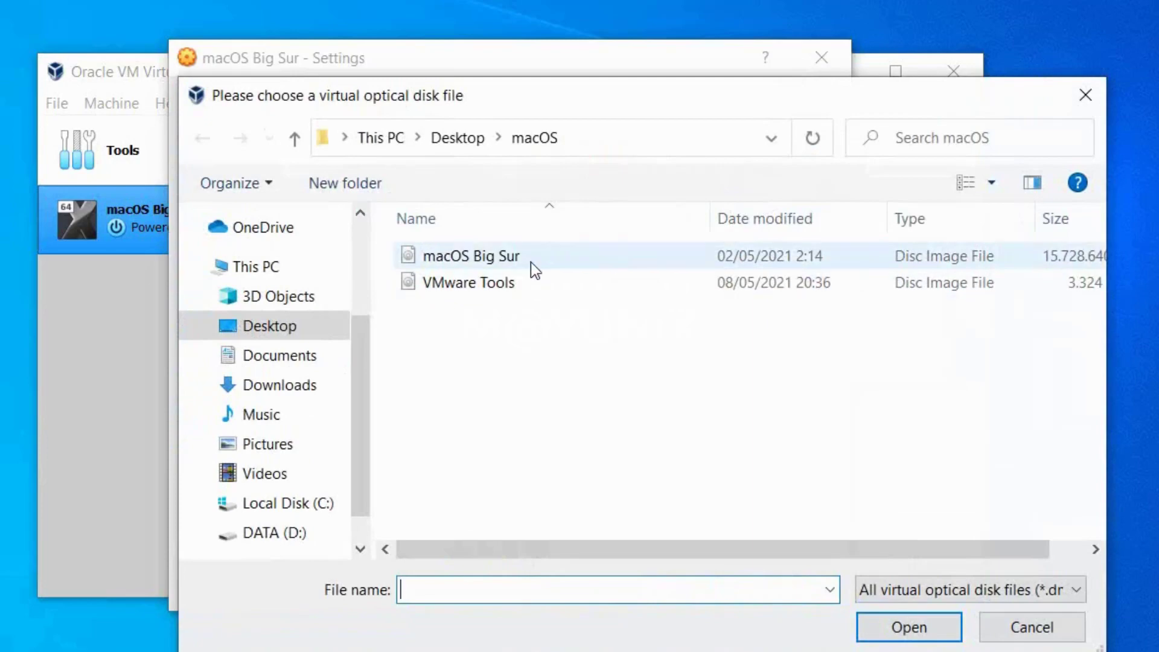
left_click(527, 259)
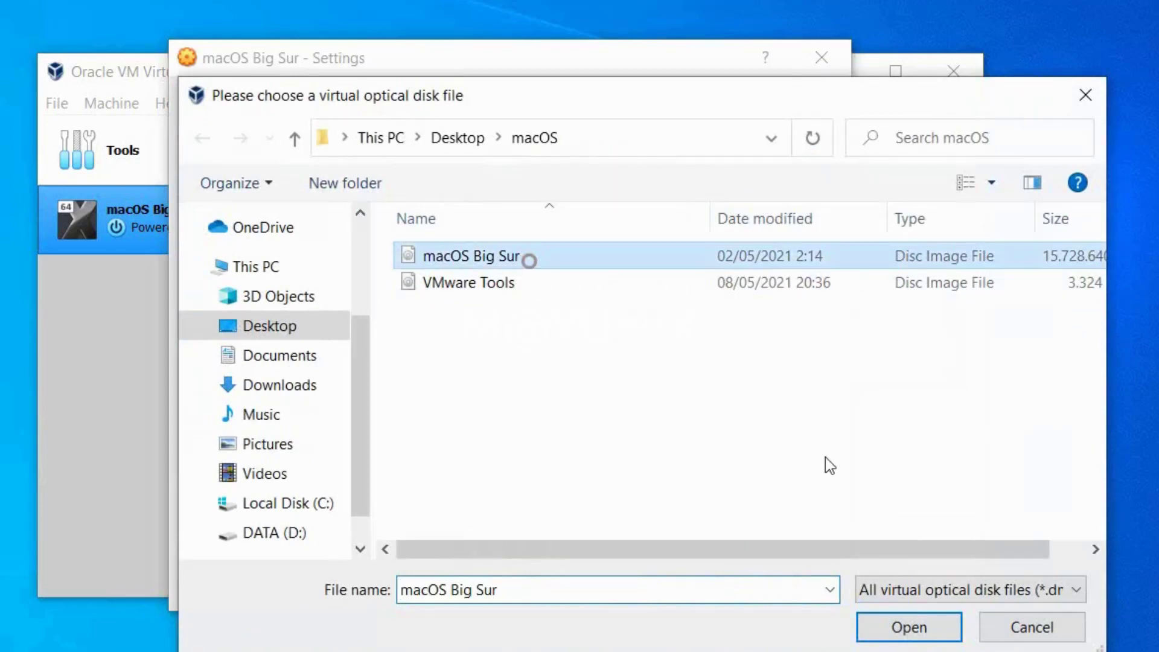
left_click(923, 623)
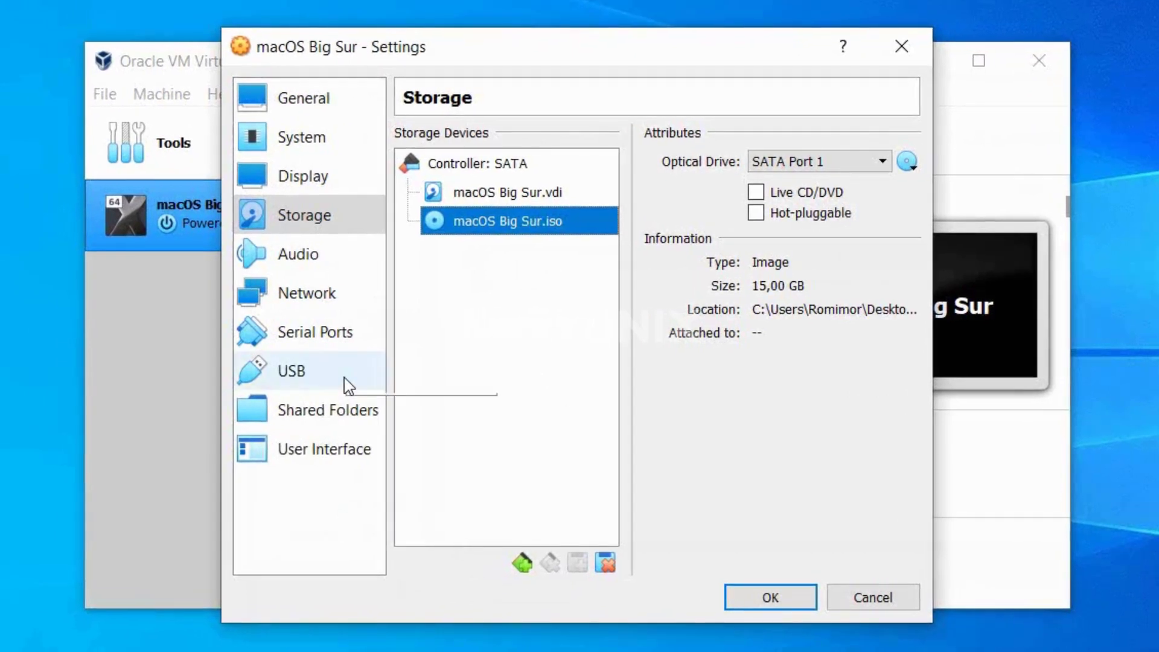
left_click(346, 380)
left_click(500, 217)
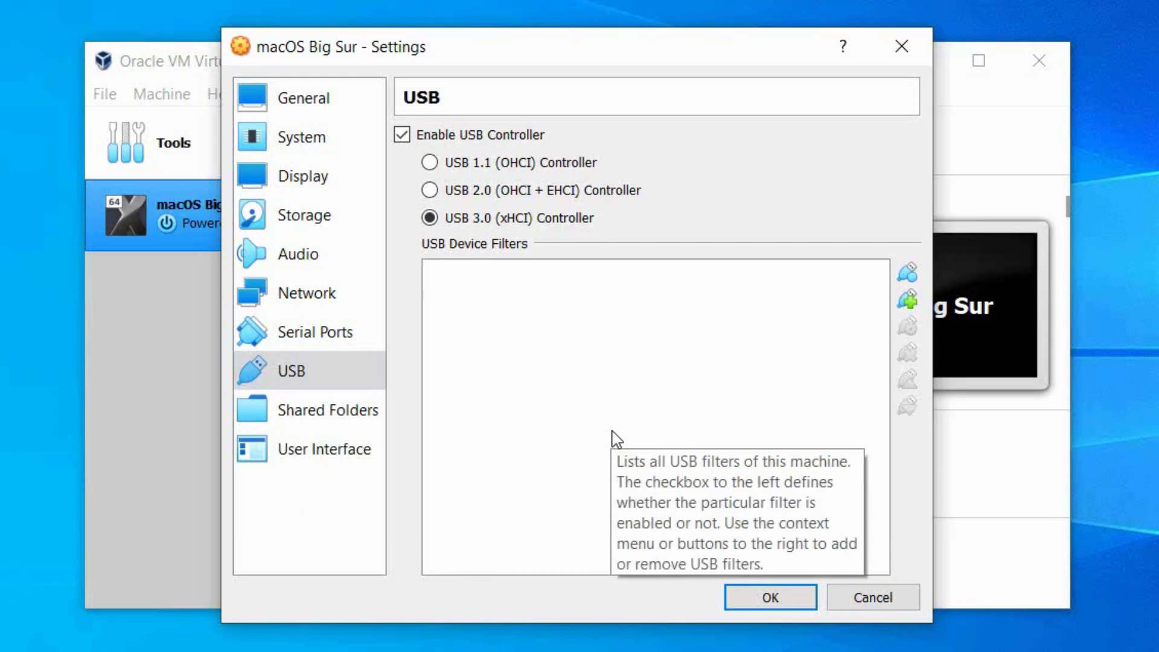
Confirm the macOS Big Sur settings with OK and exit VirtualBox Manager via File > Exit.
left_click(747, 592)
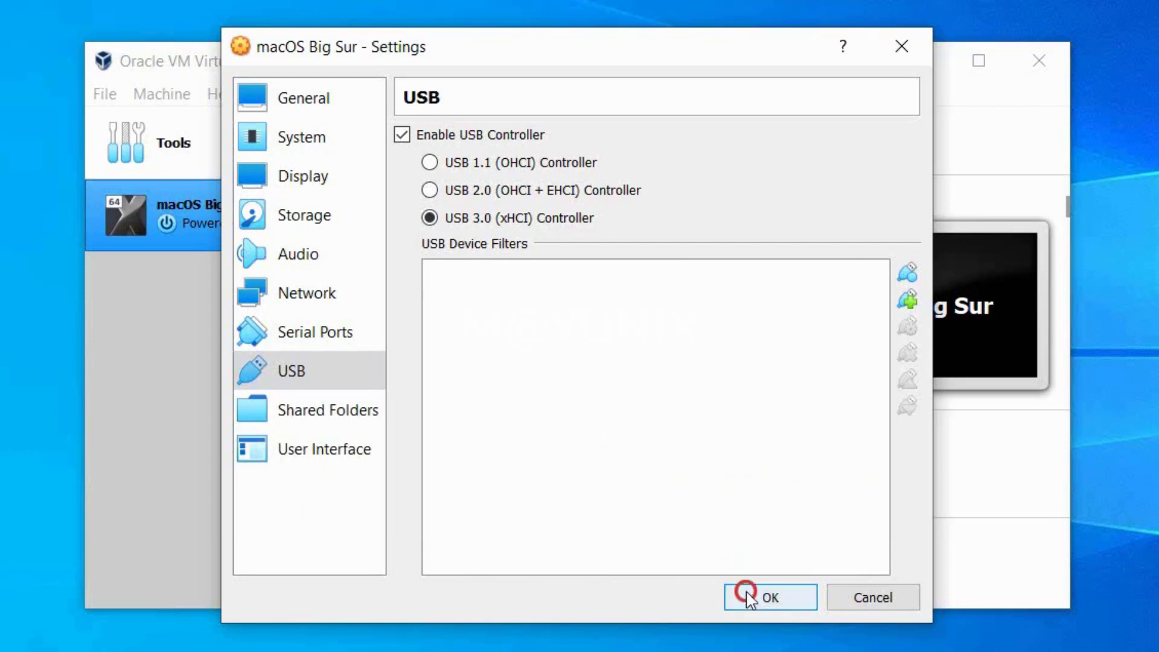
left_click(746, 593)
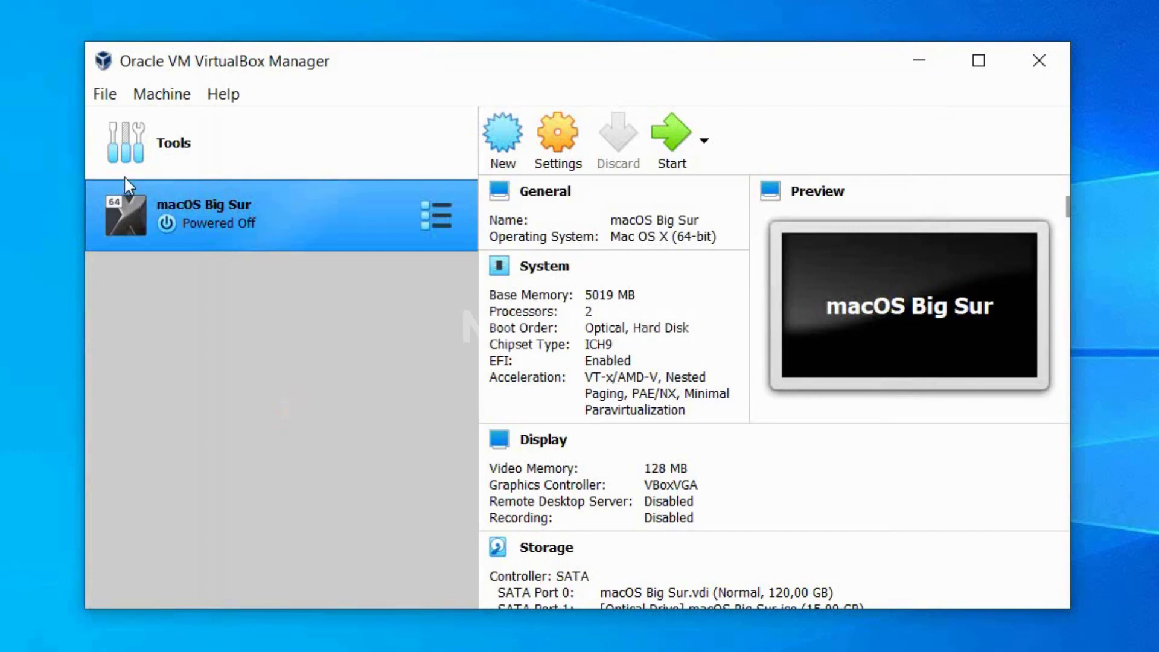
left_click(113, 101)
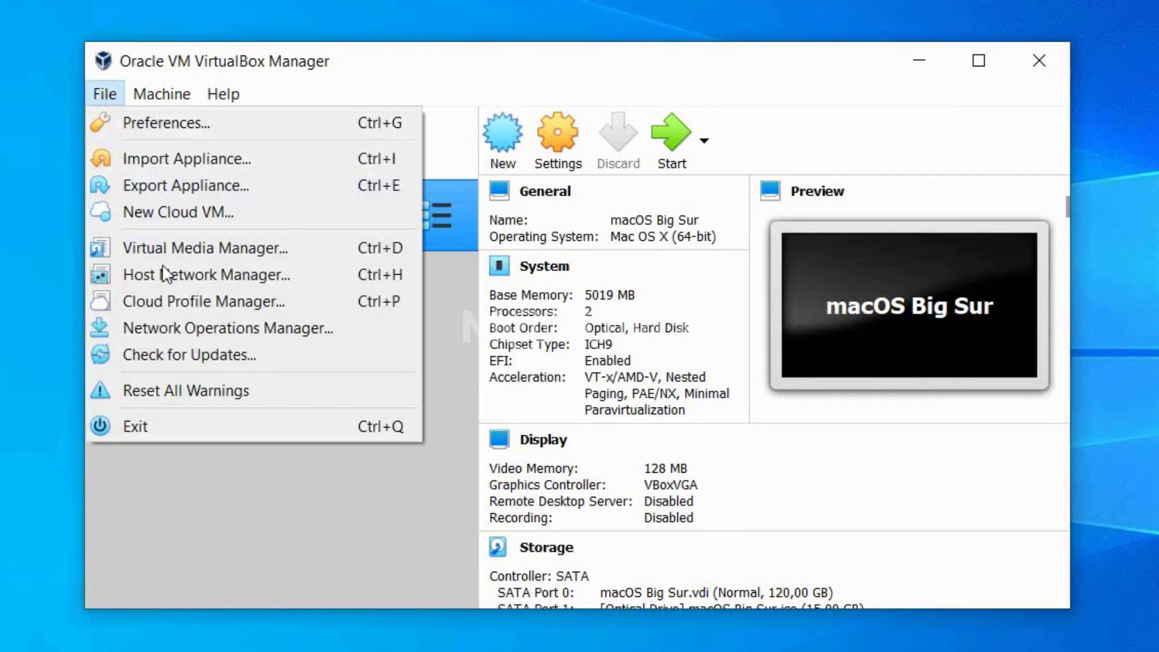
left_click(219, 426)
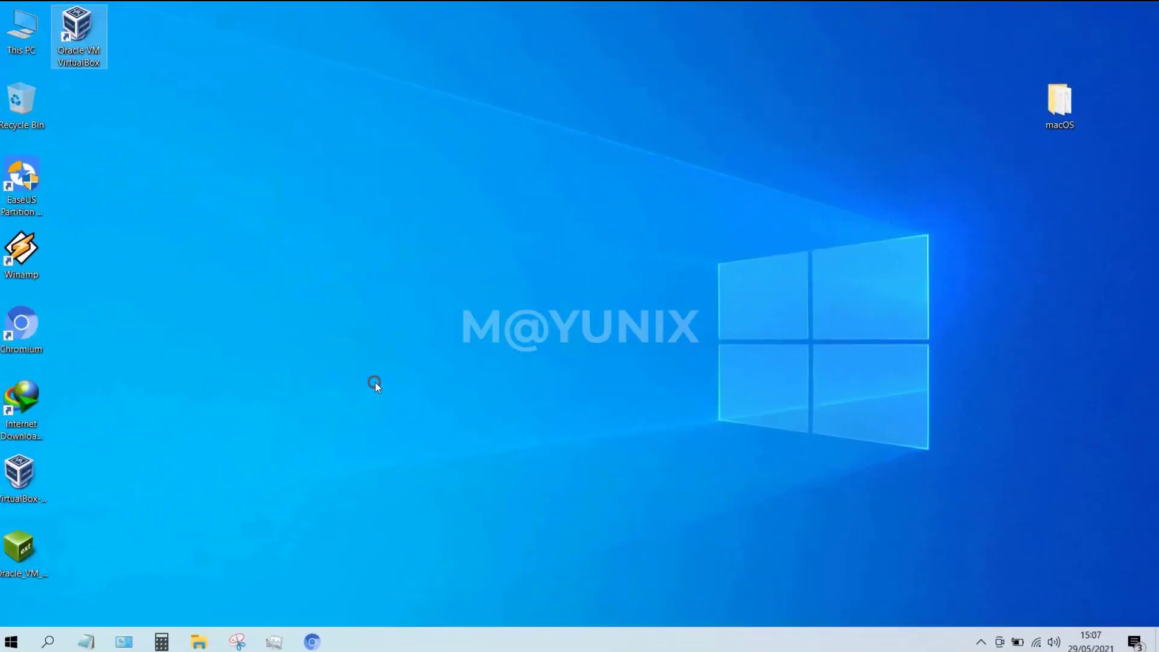
Open Code for VirtualBox from the macOS folder, start replacing 'Type Your VM Name Here', and relaunch VirtualBox Manager.
double_click(1057, 103)
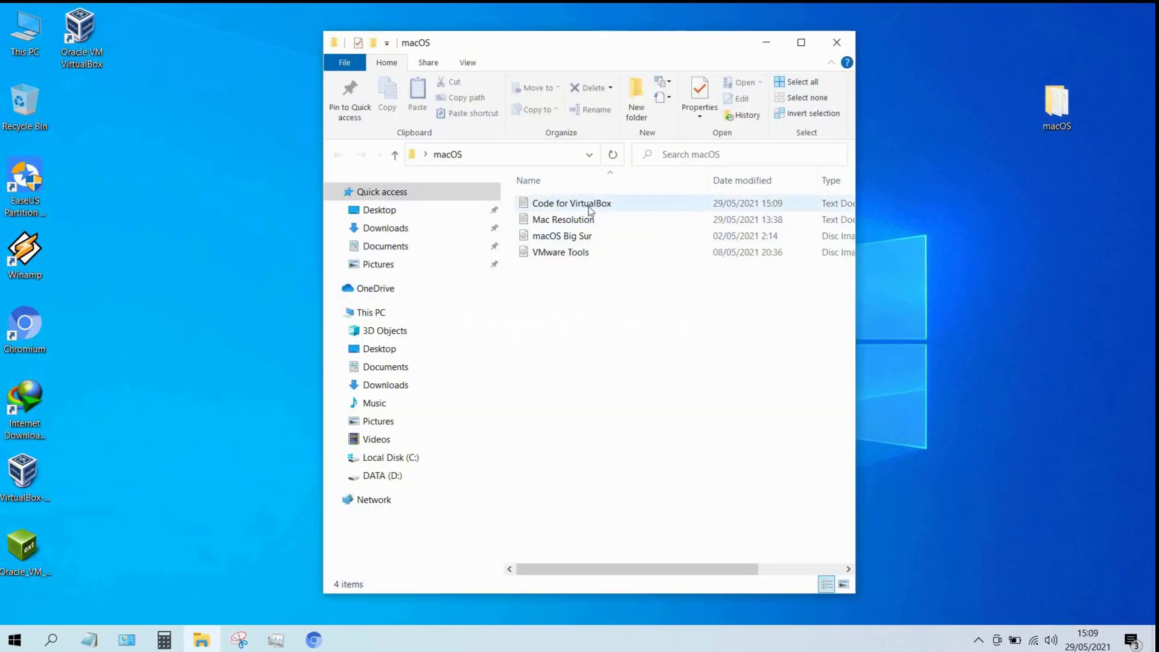
double_click(591, 205)
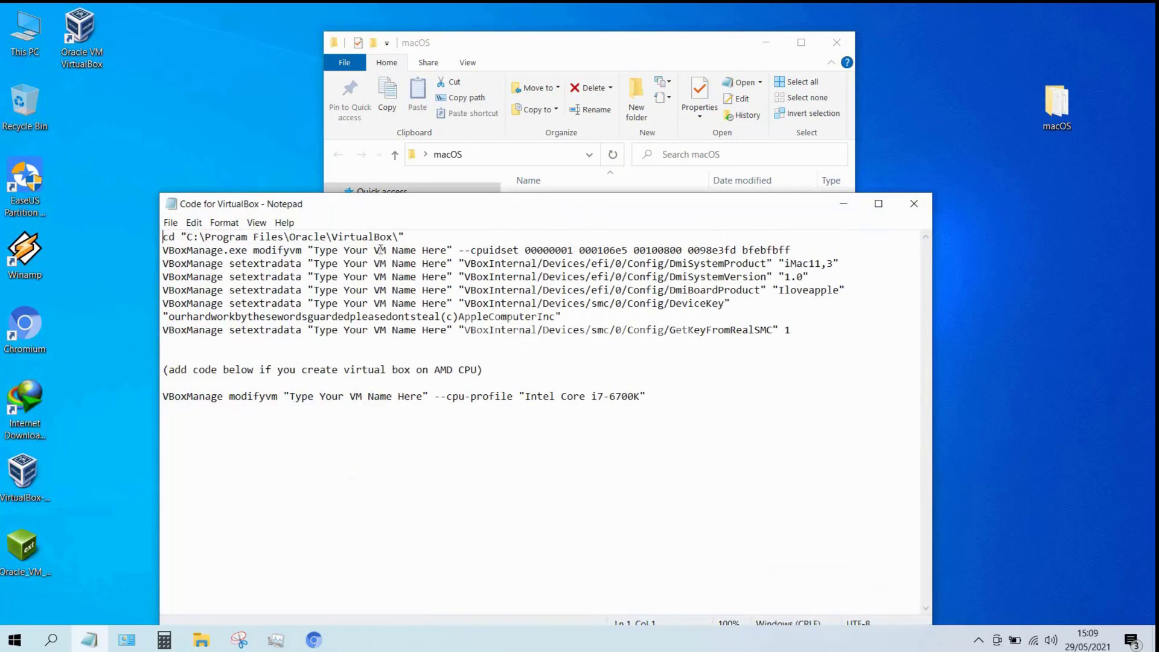
left_click_drag(313, 250, 447, 249)
left_click(193, 222)
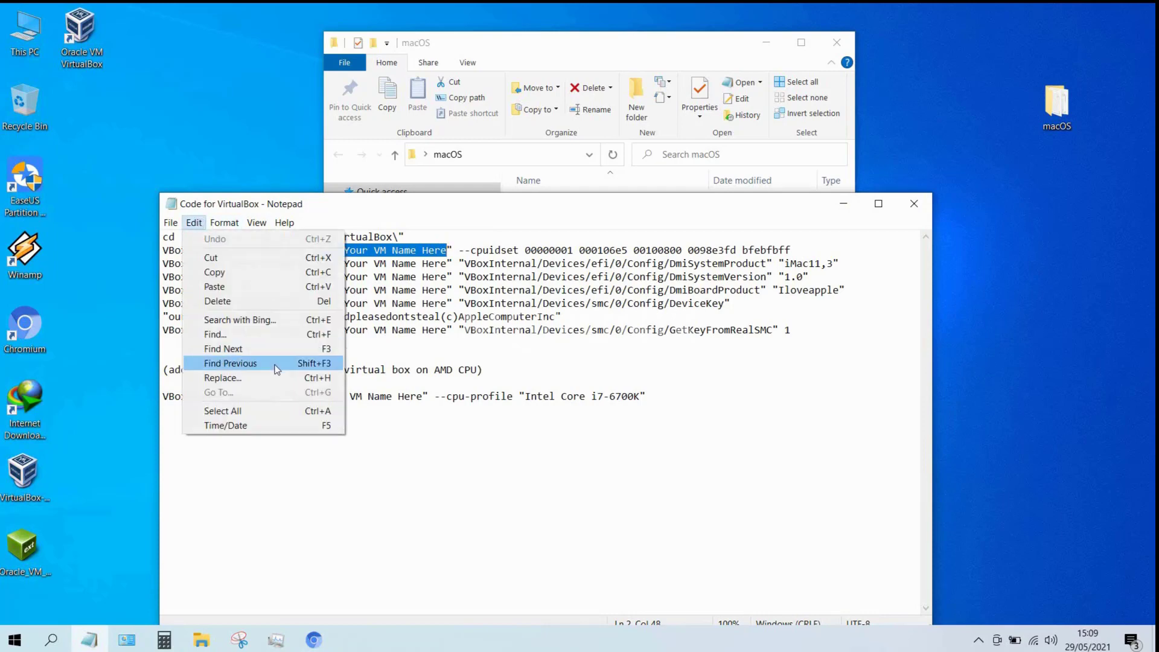
left_click(276, 378)
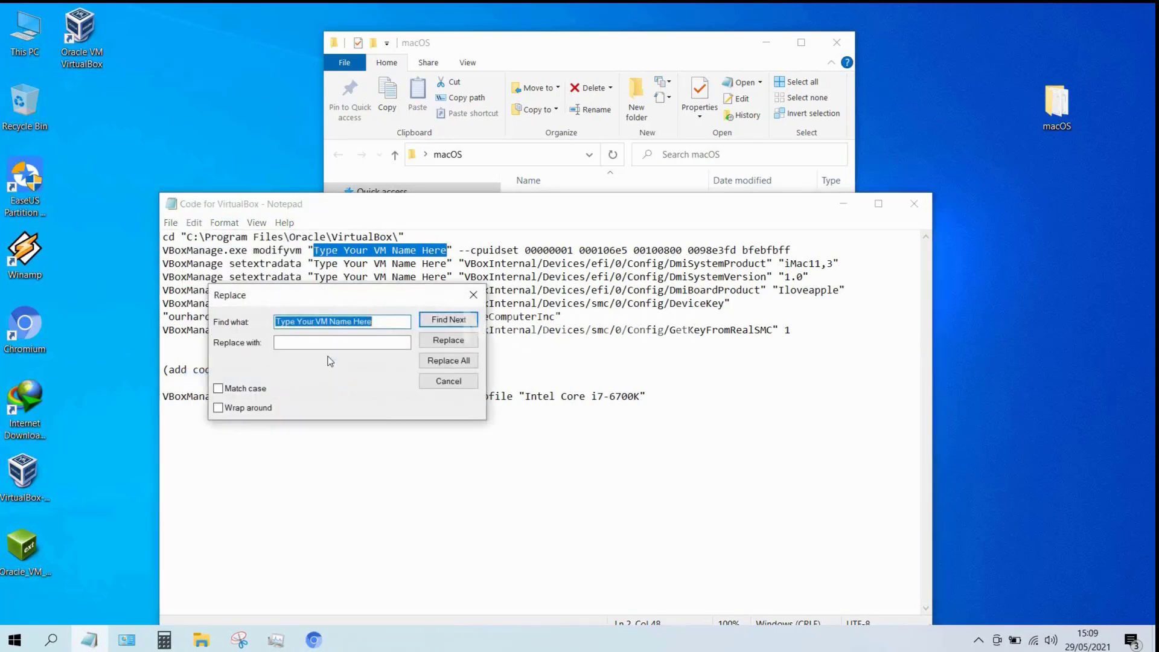
left_click(332, 344)
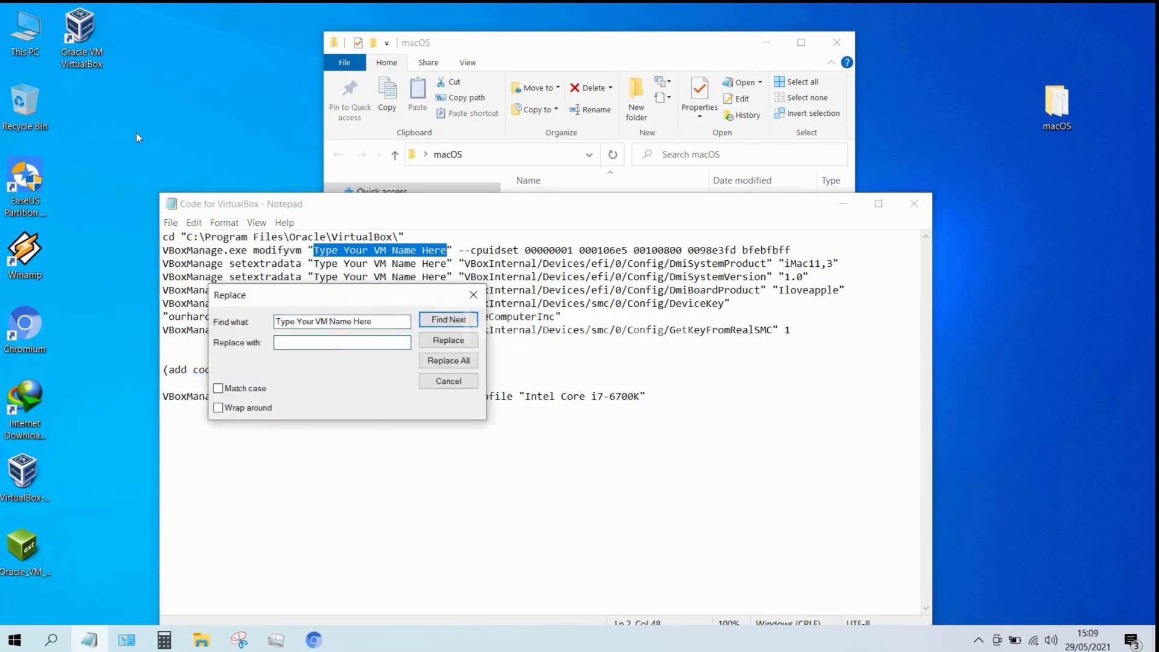
left_click(97, 49)
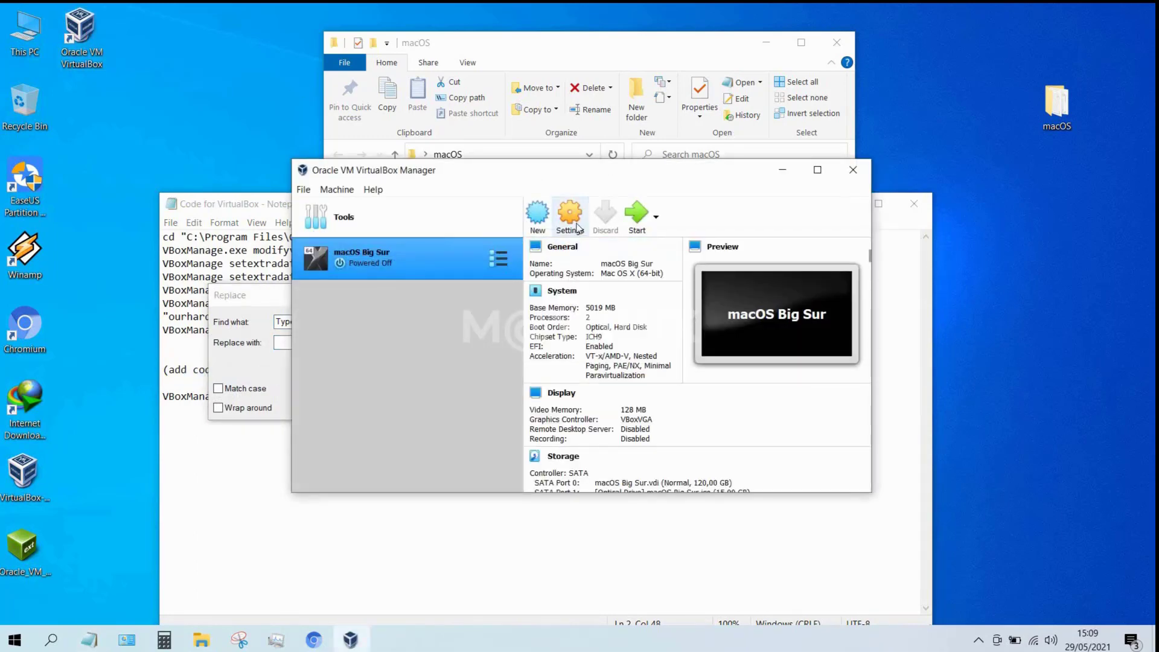
Copy the VM name 'macOS Big Sur' from its settings, then exit VirtualBox Manager.
left_click(576, 228)
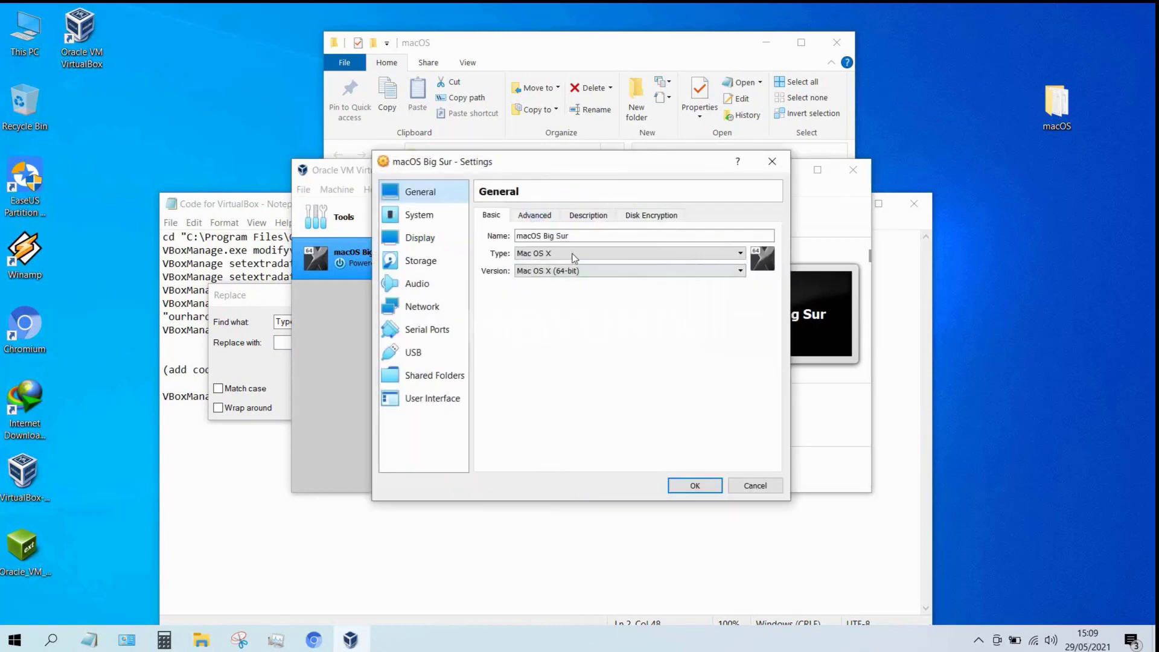
left_click_drag(566, 235, 516, 236)
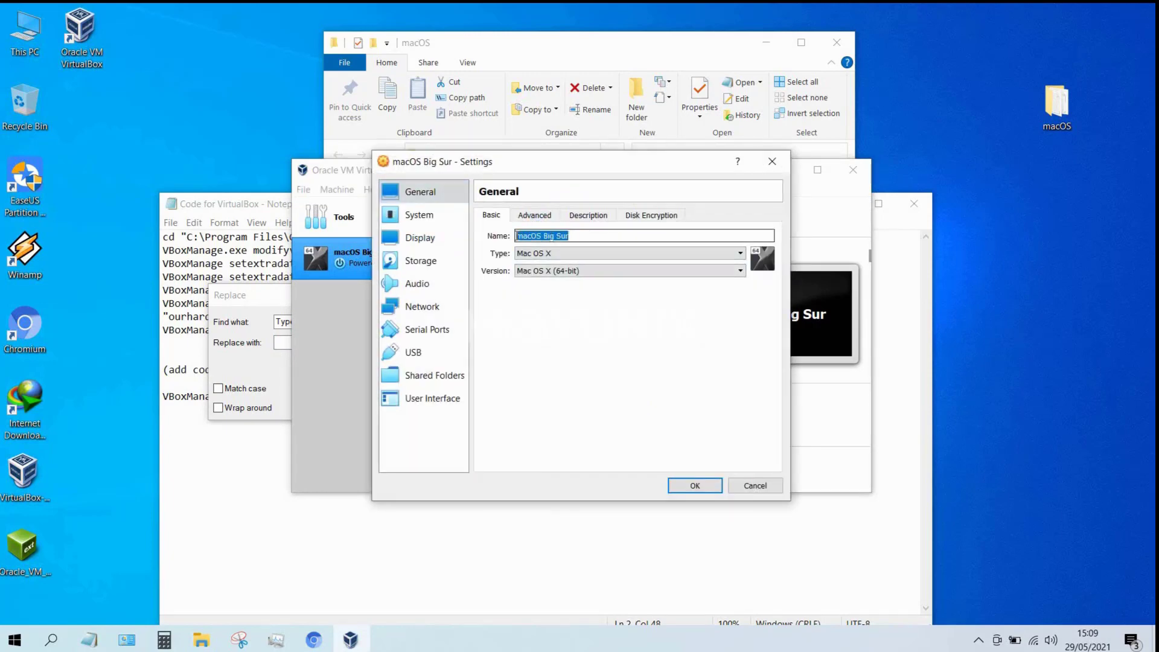
right_click(528, 231)
left_click(565, 293)
left_click(767, 166)
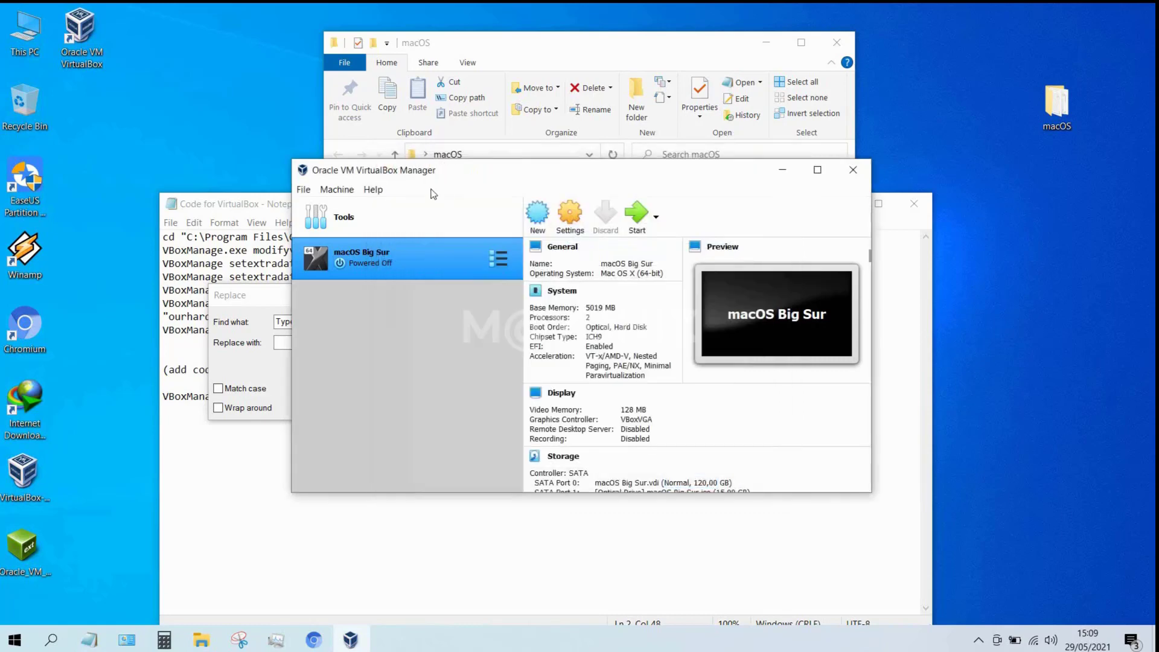
left_click(312, 192)
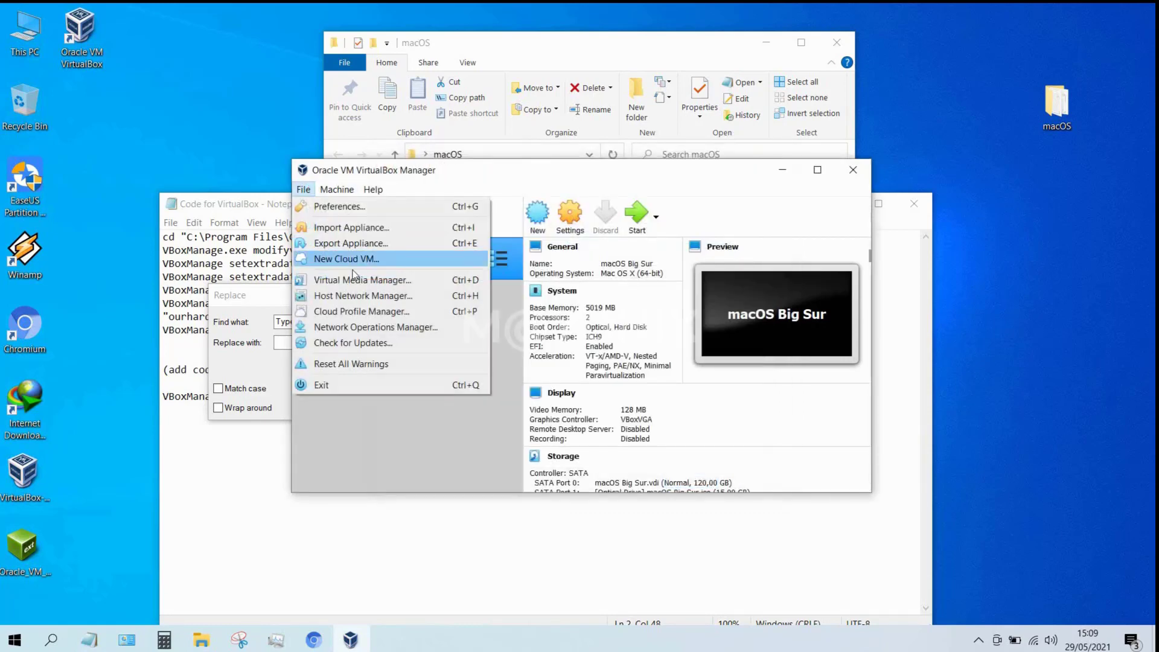
left_click(400, 383)
Replace all 'Type Your VM Name Here' placeholders with the pasted 'macOS Big Sur'.
right_click(298, 342)
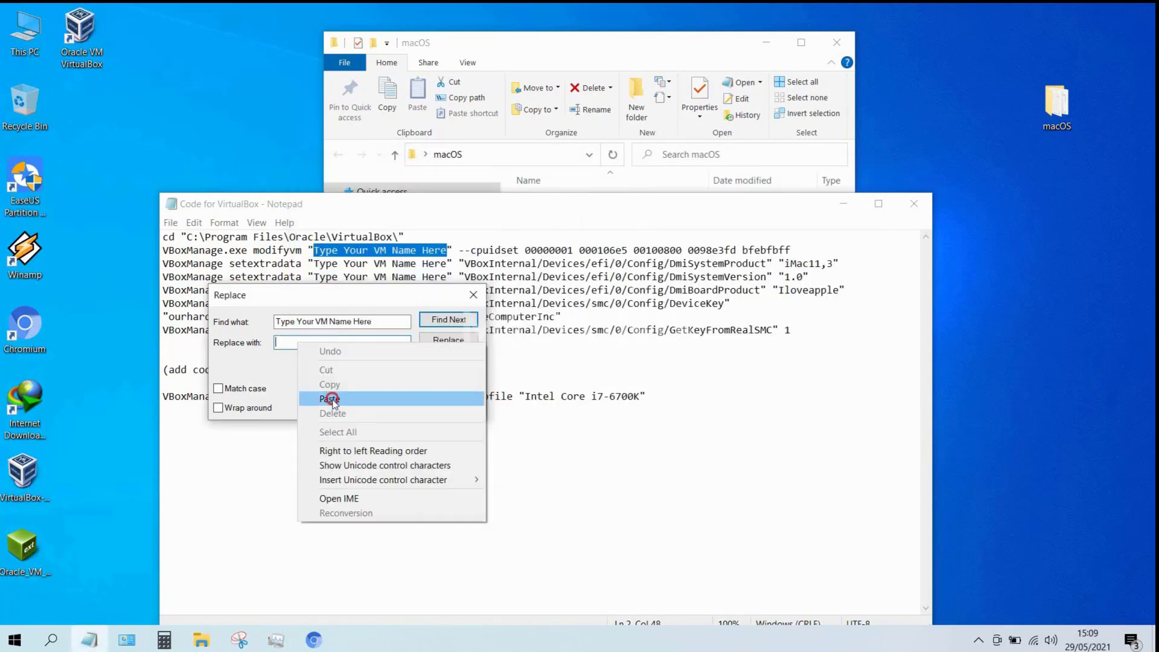
left_click(329, 401)
left_click(450, 361)
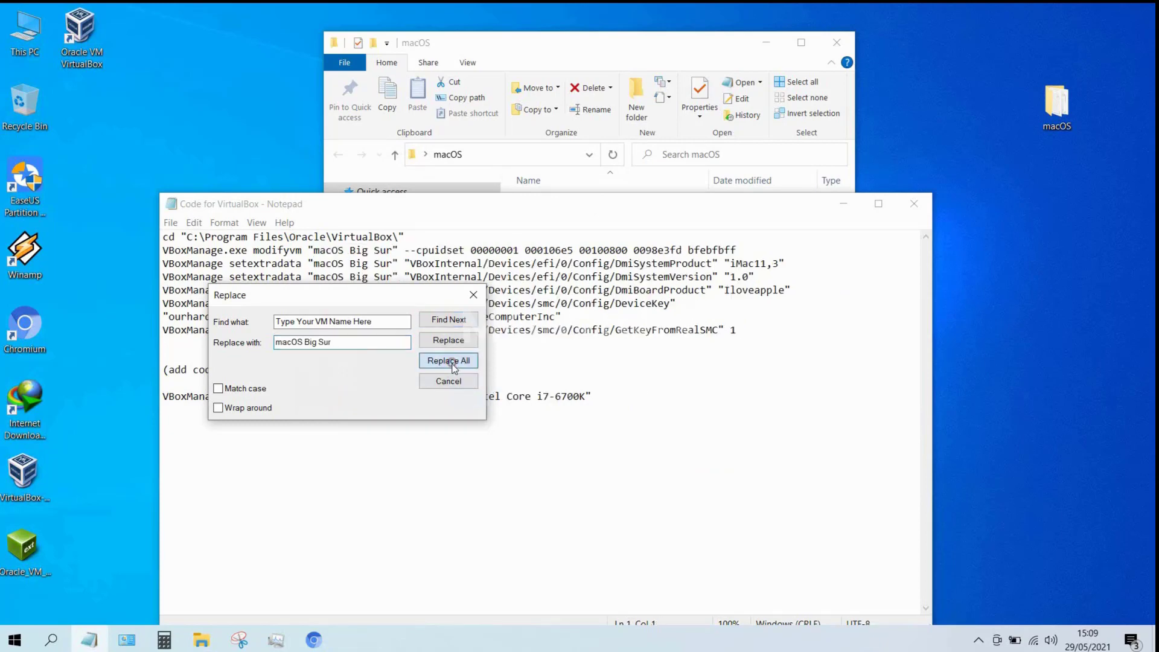
left_click(474, 294)
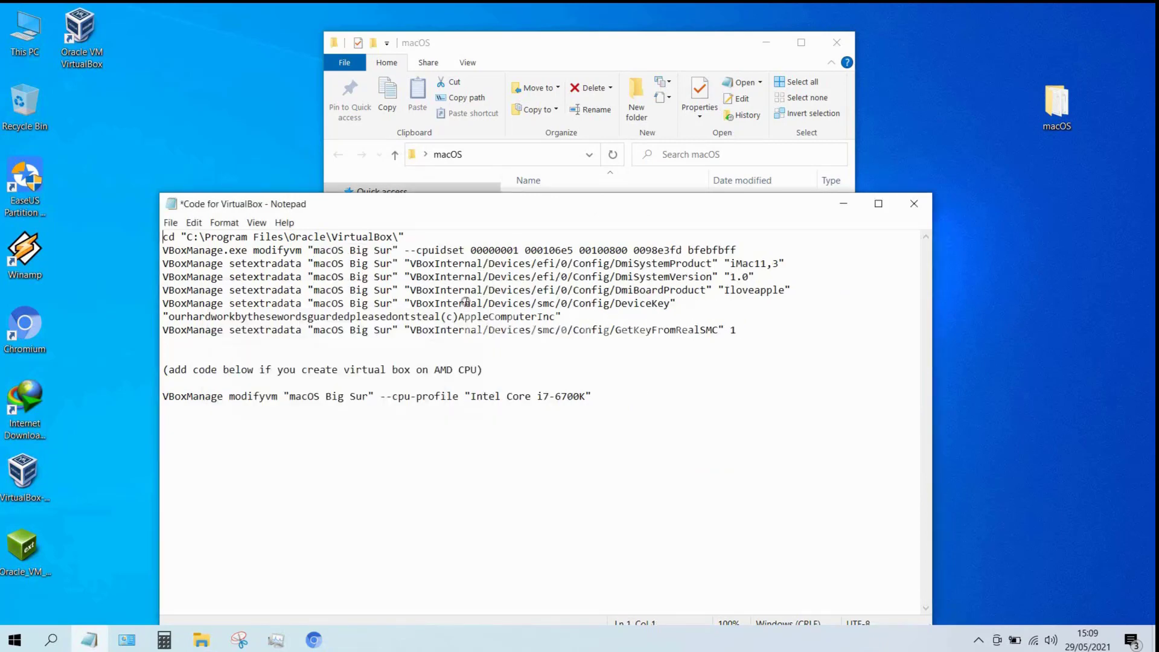
Copy the first eight command lines from the file.
left_click_drag(753, 338, 165, 239)
right_click(164, 237)
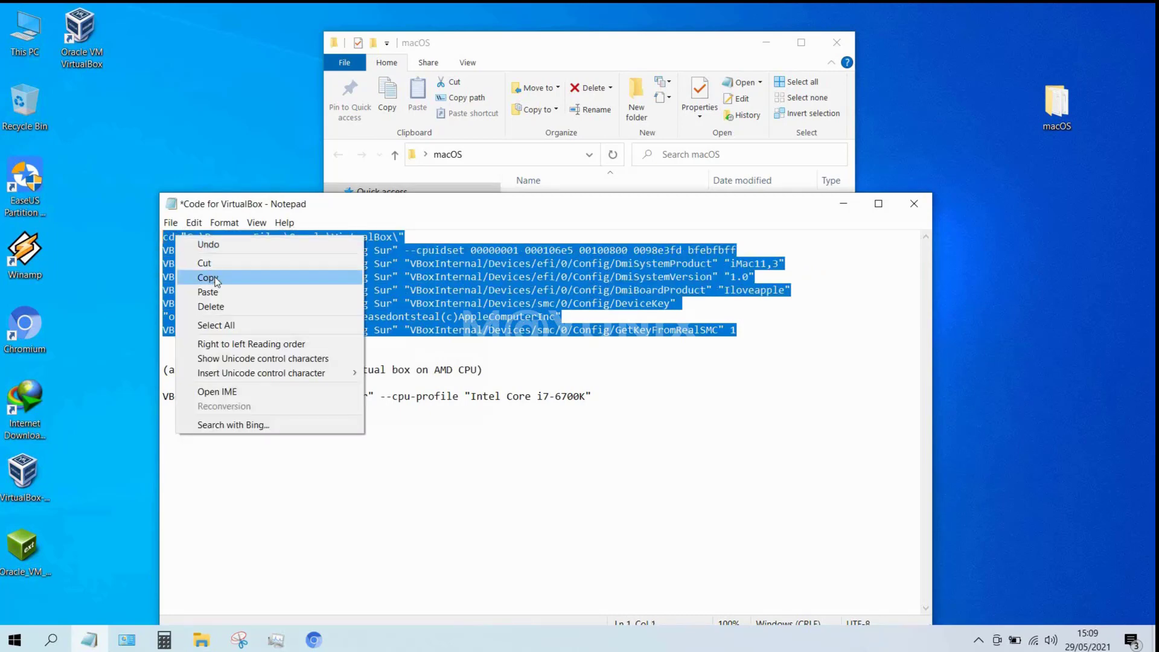
left_click(211, 278)
Clear the desktop and launch Command Prompt as administrator via a 'cmd' search.
left_click(854, 207)
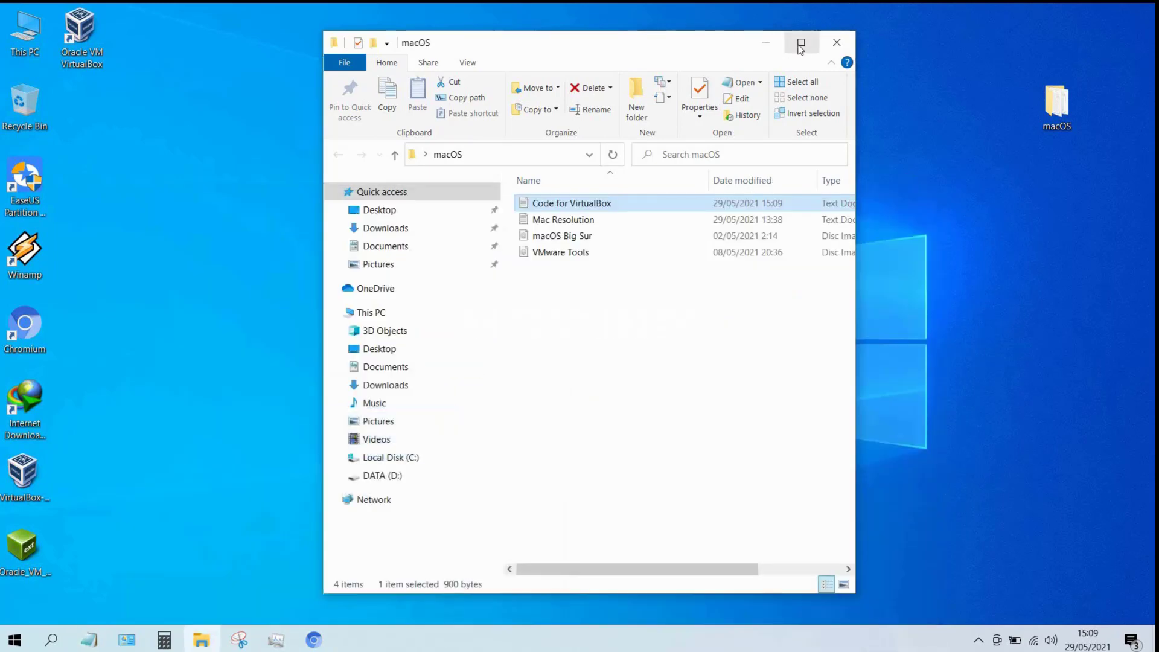
left_click(837, 40)
left_click(441, 335)
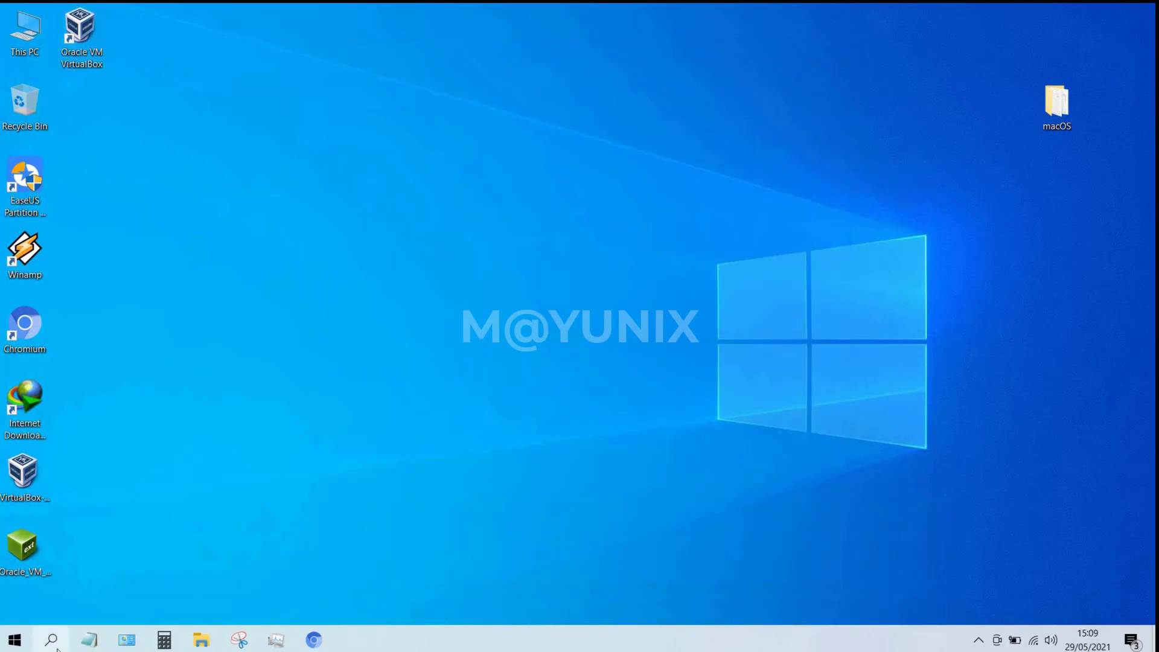
left_click(51, 640)
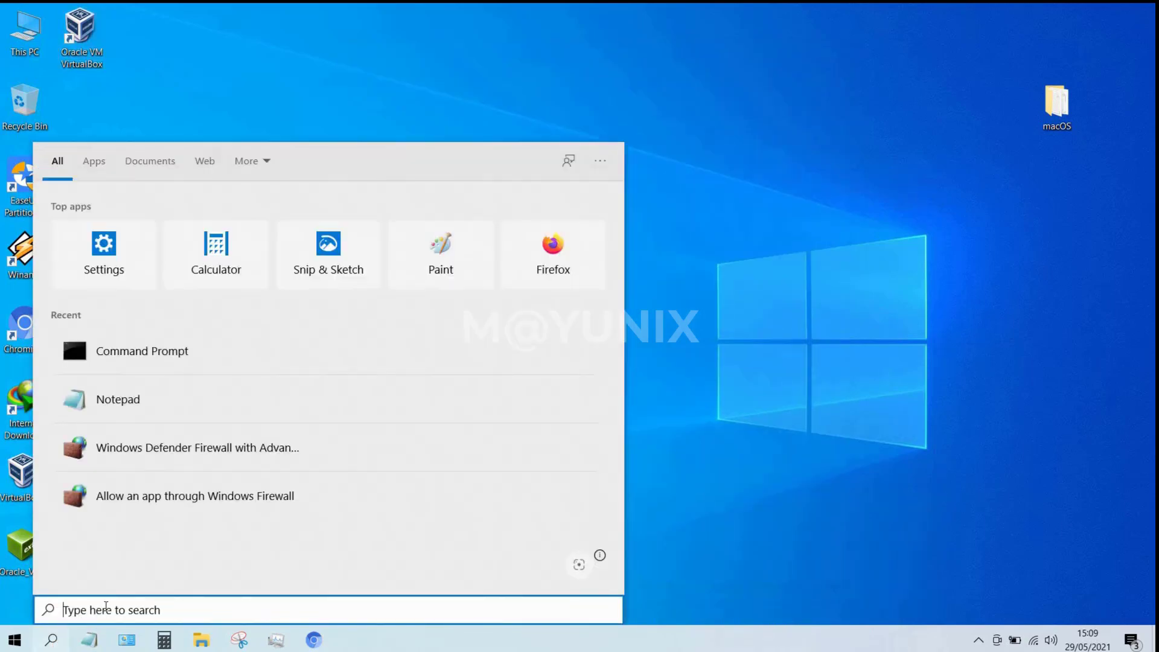
type("cmd")
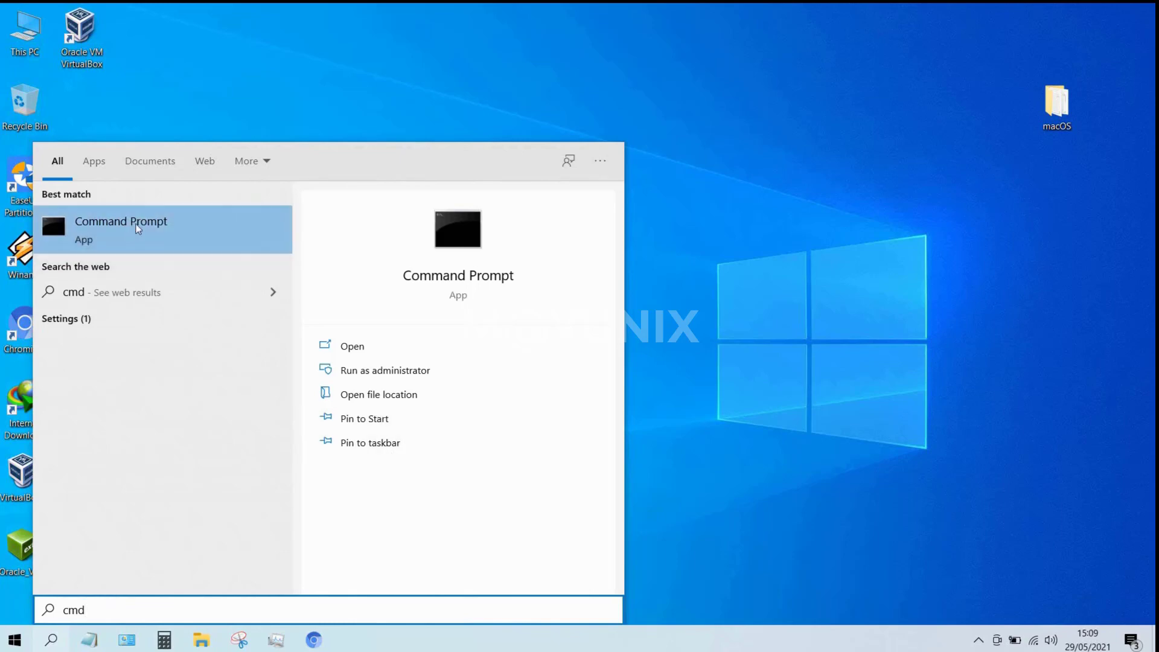
left_click(365, 373)
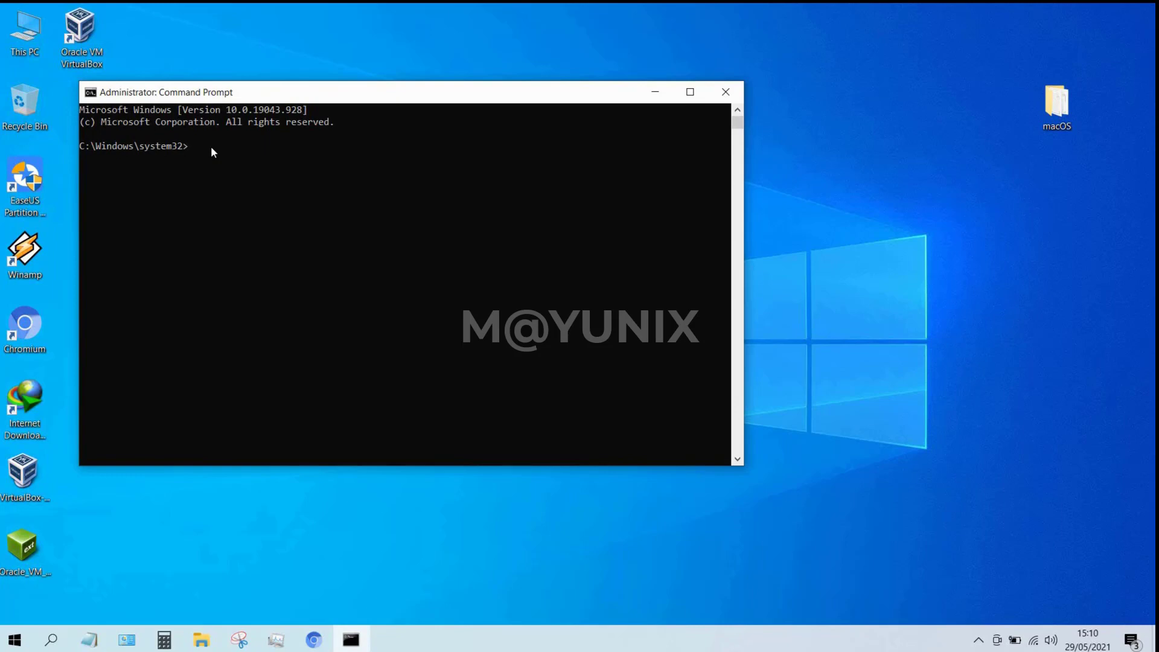
Paste and run the VBoxManage commands for 'macOS Big Sur', then close Command Prompt.
right_click(211, 146)
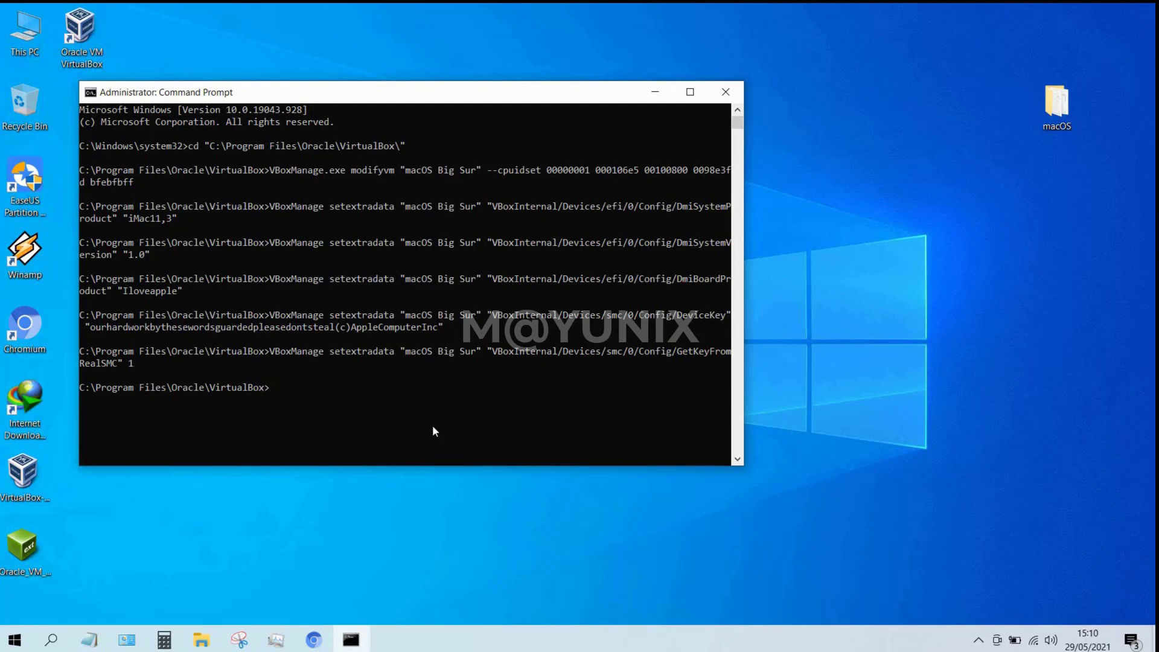
key("Return")
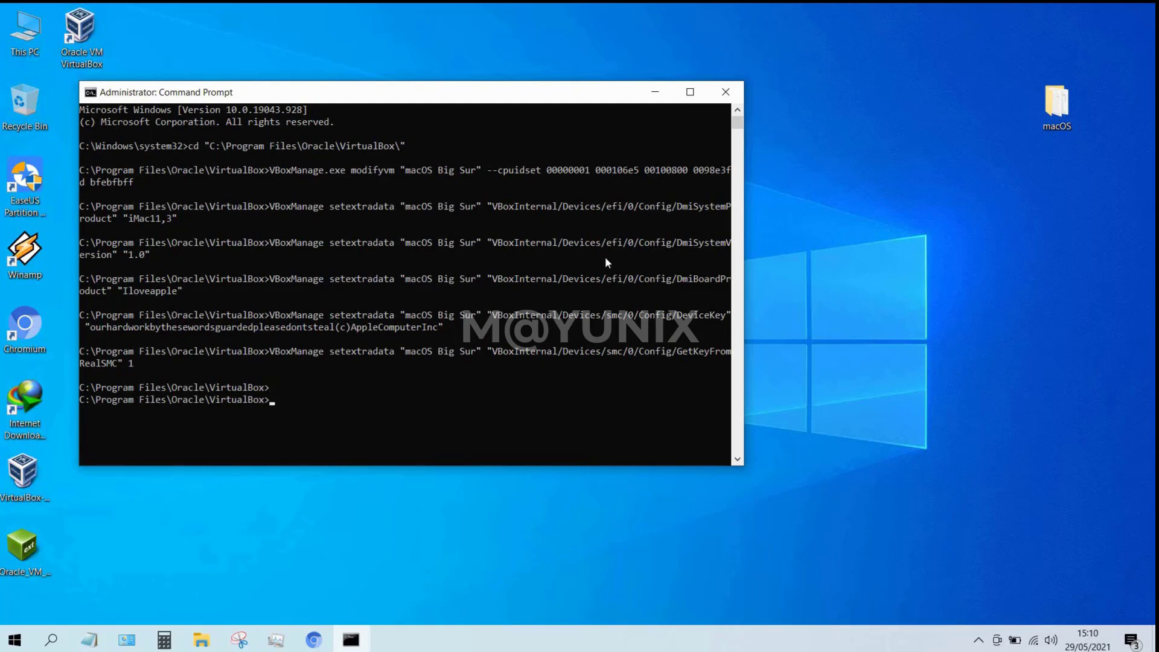
left_click(735, 92)
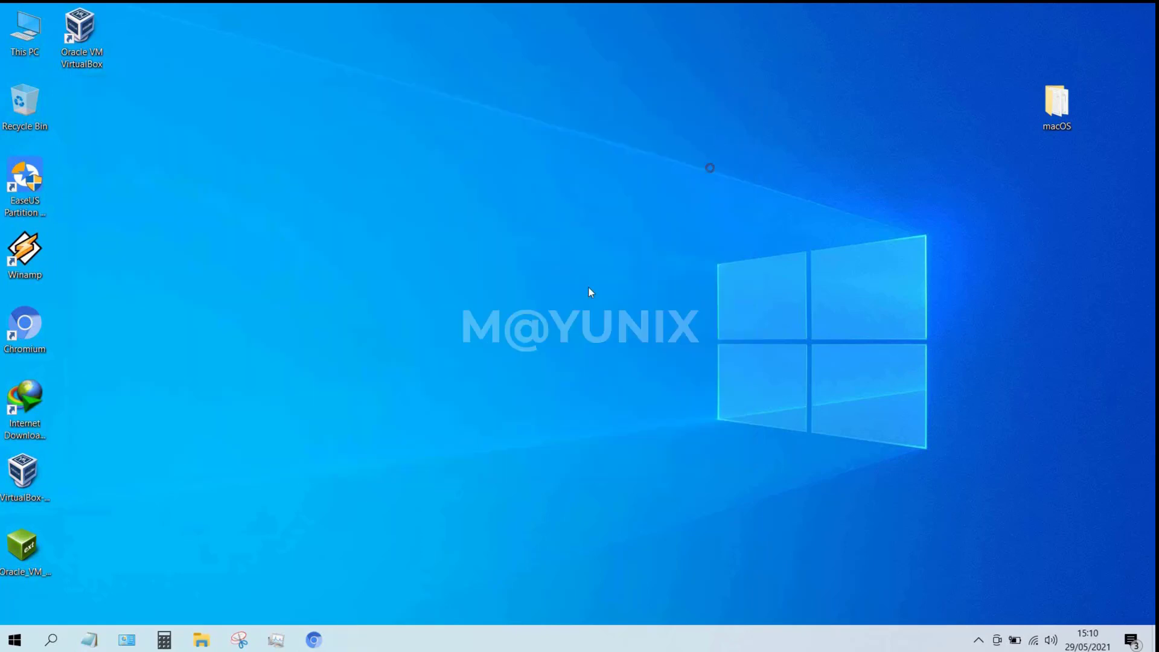
Start the macOS Big Sur VM from VirtualBox Manager and close the Manager.
double_click(86, 20)
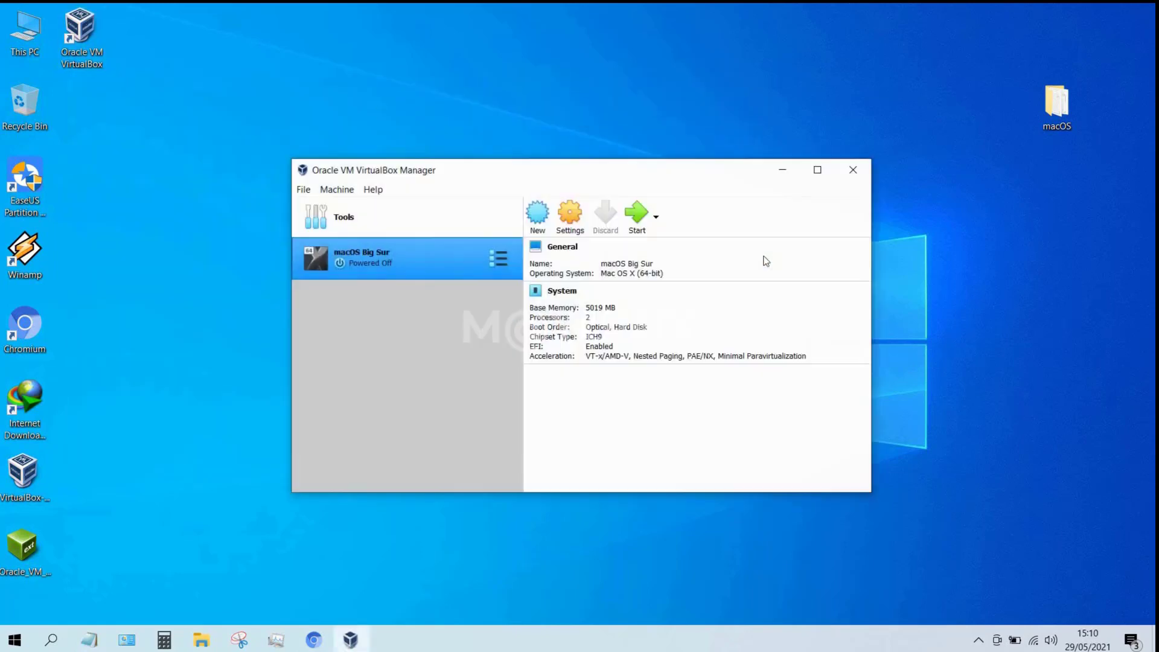
left_click(639, 218)
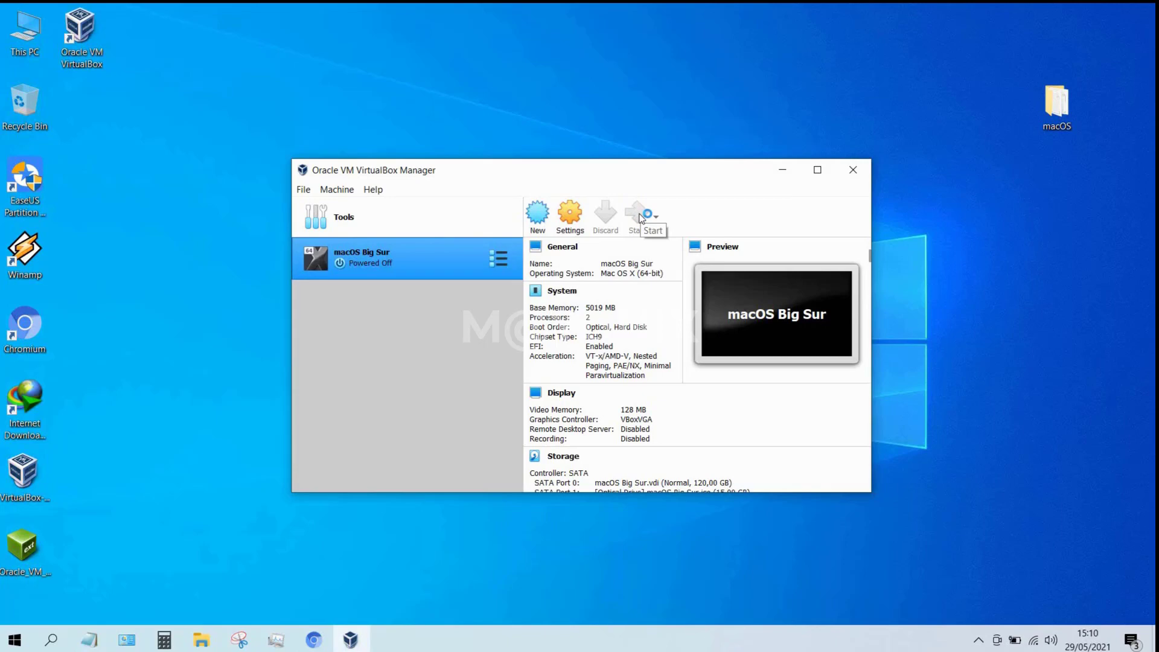
left_click(641, 217)
left_click(845, 167)
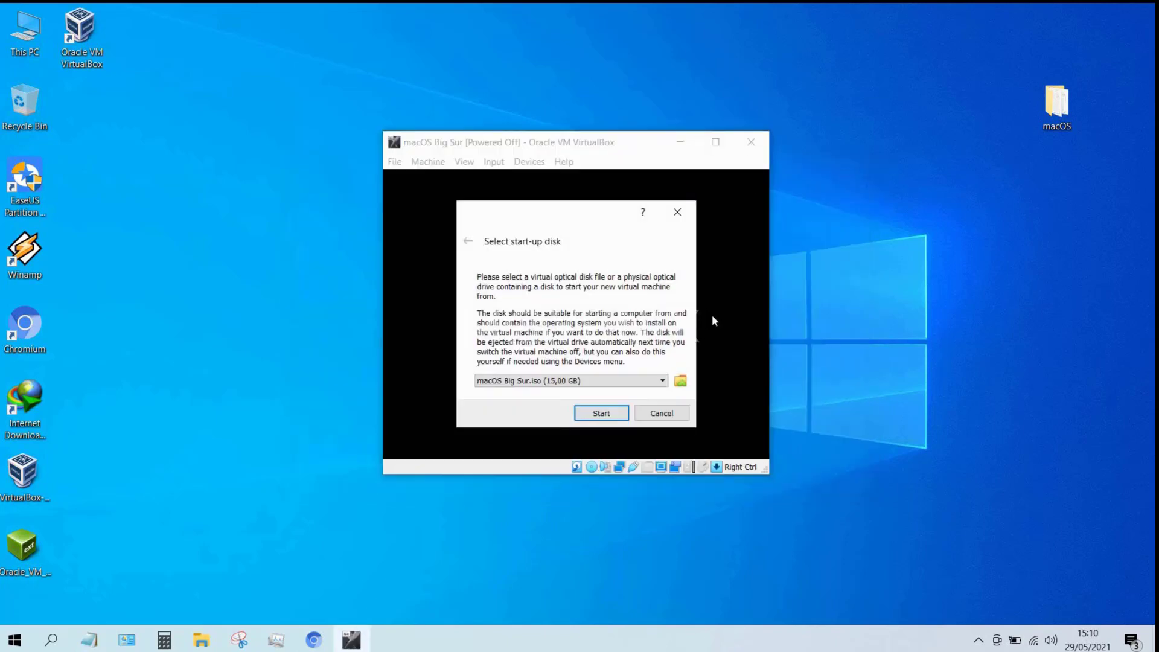
Boot the VM from the macOS Big Sur.iso disk and move its window up-left.
left_click(601, 413)
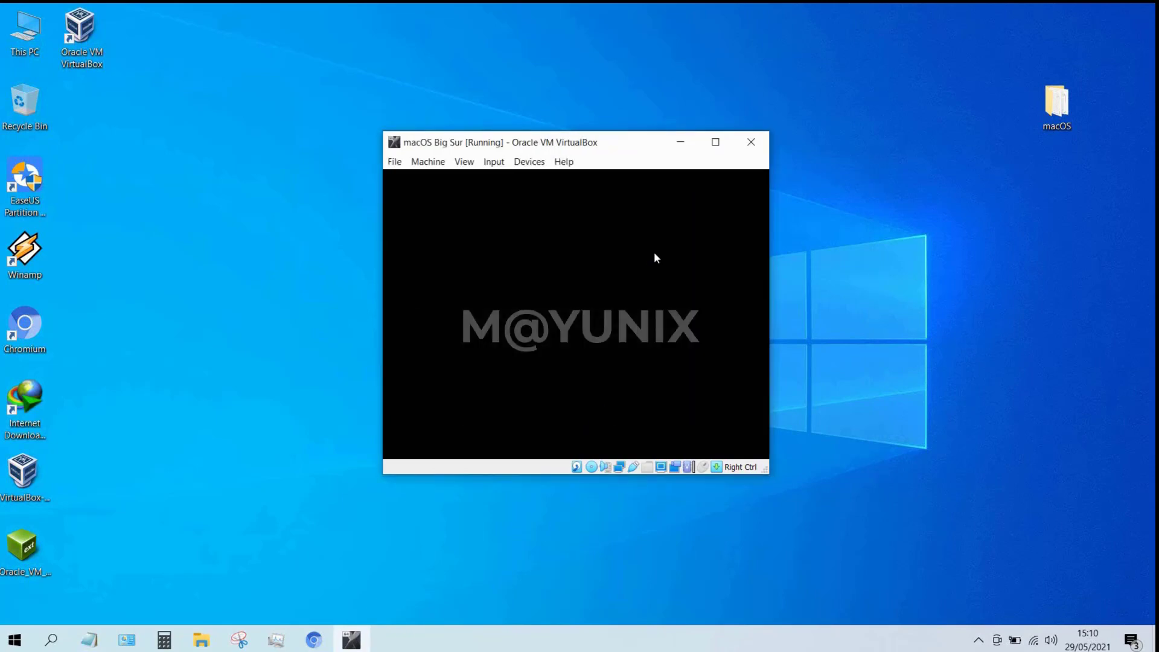
left_click_drag(593, 121, 482, 73)
left_click(998, 243)
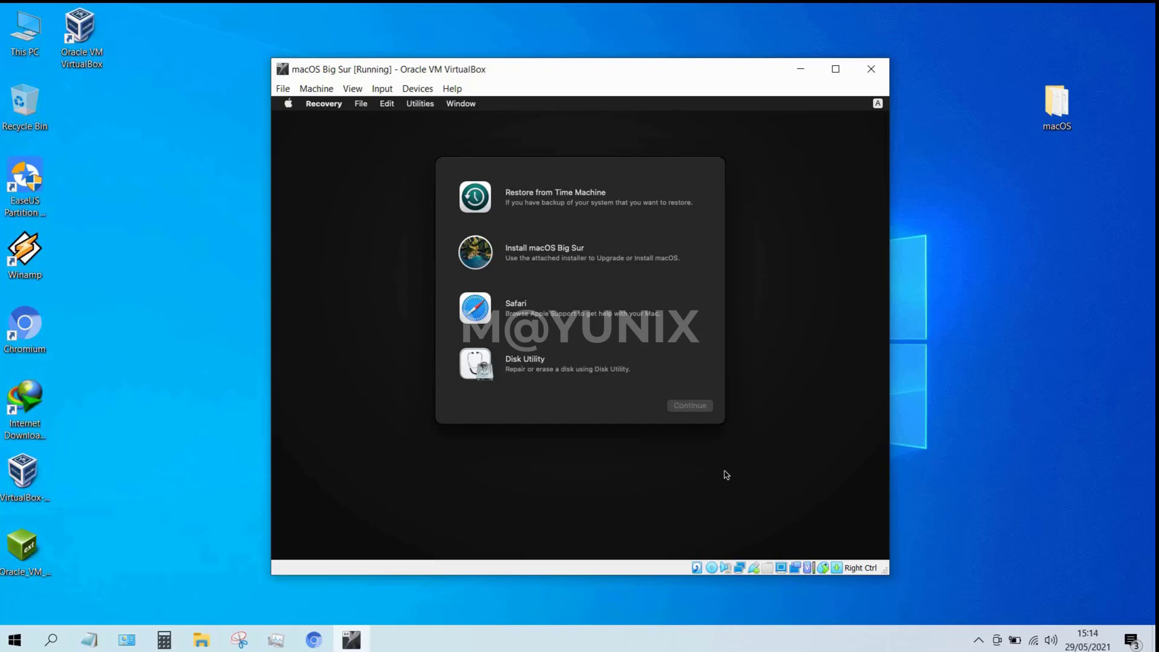
Choose Disk Utility from the macOS Recovery options and continue.
left_click(577, 376)
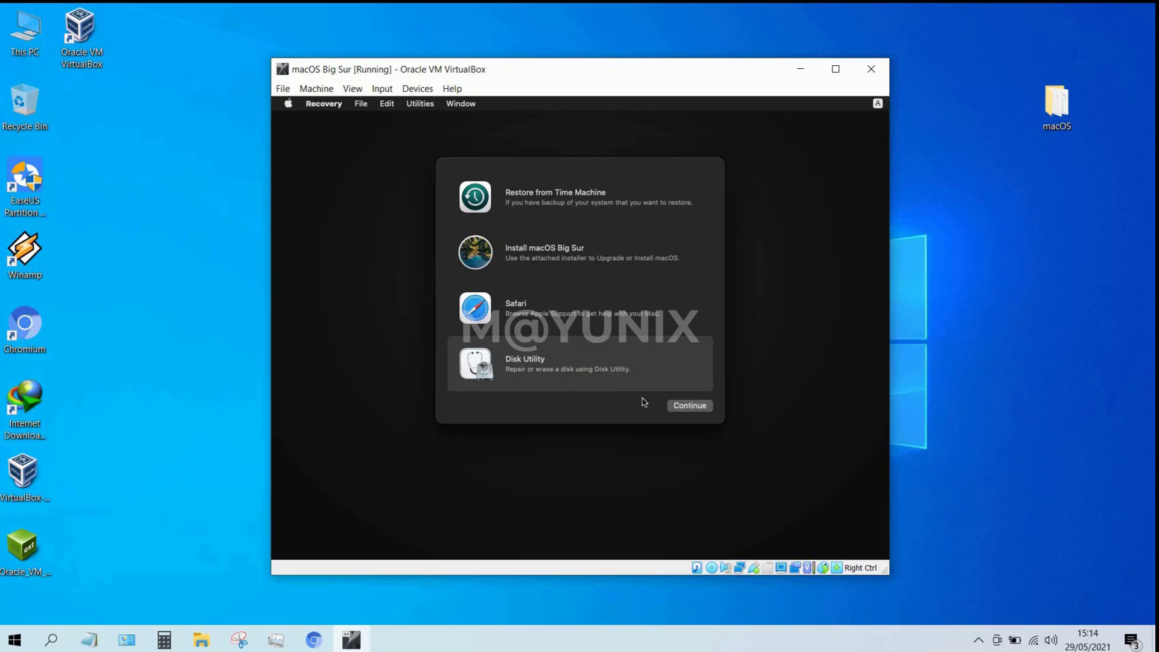
left_click(686, 409)
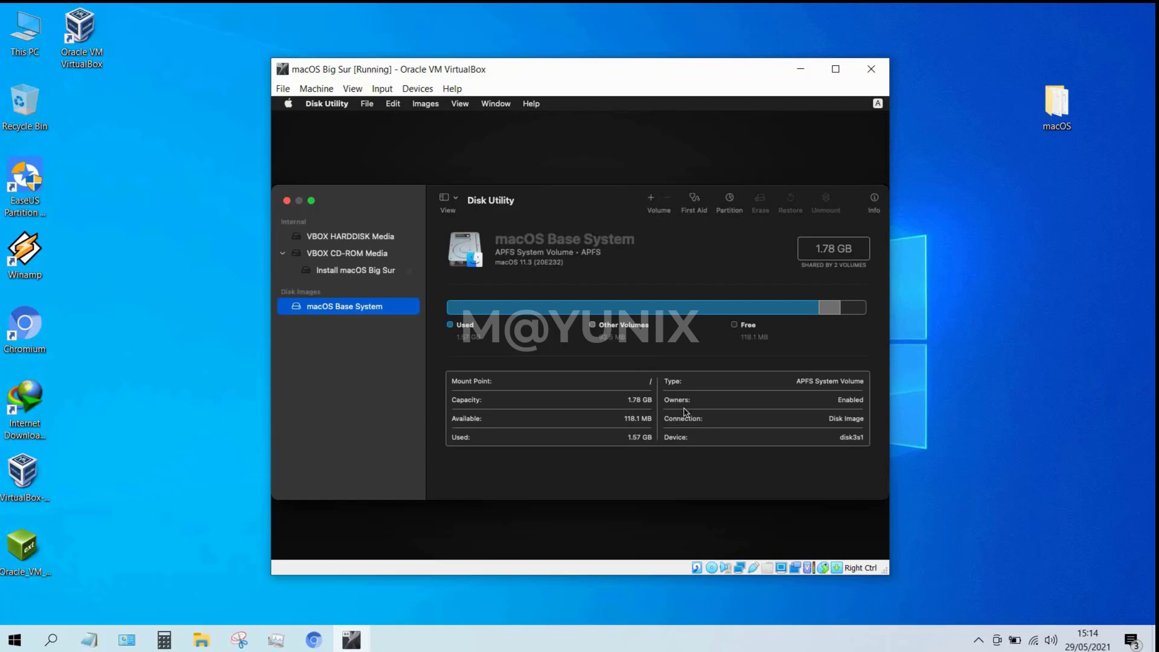
Show all devices in Disk Utility and select VBOX HARDDISK Media.
left_click(454, 205)
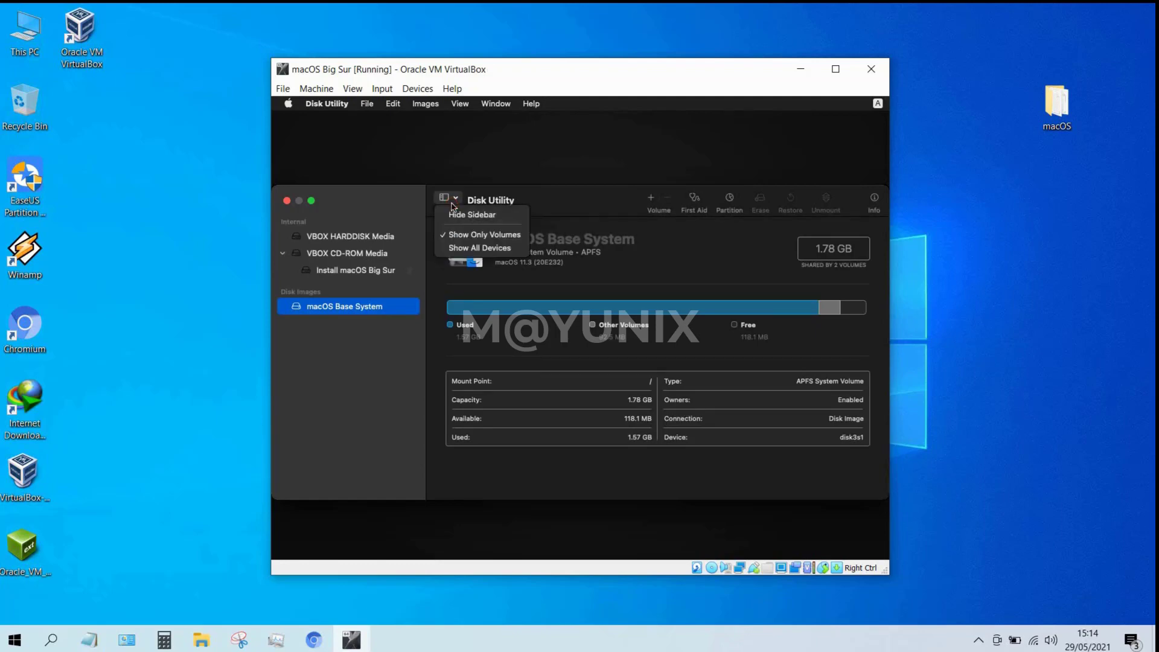
left_click(465, 248)
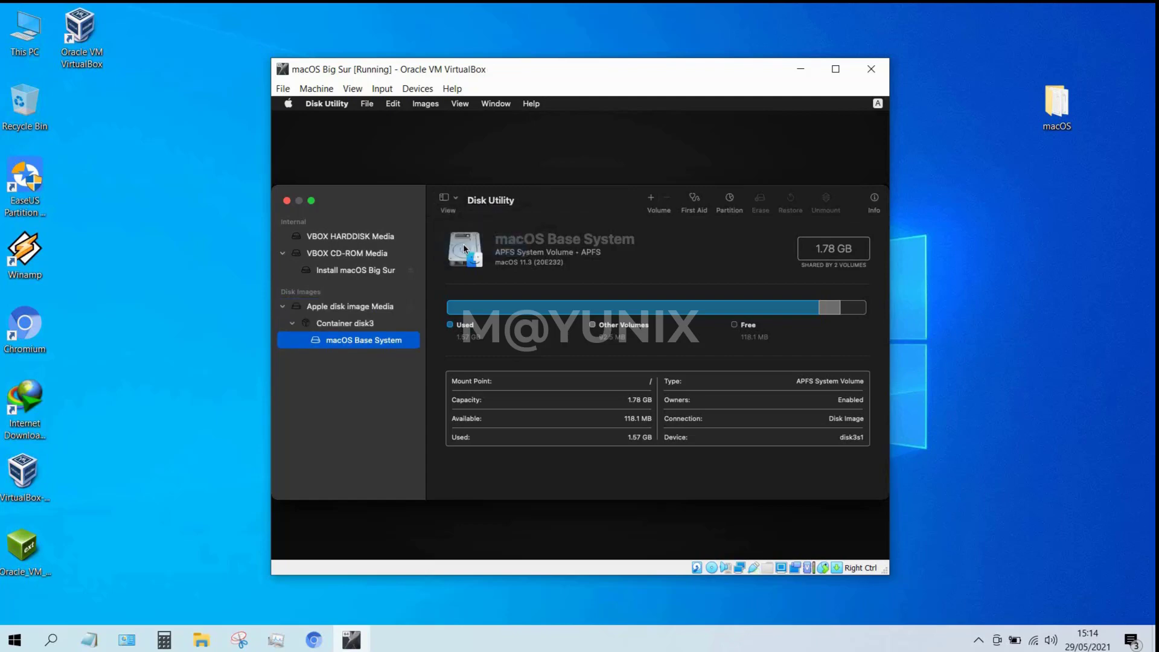
left_click(388, 241)
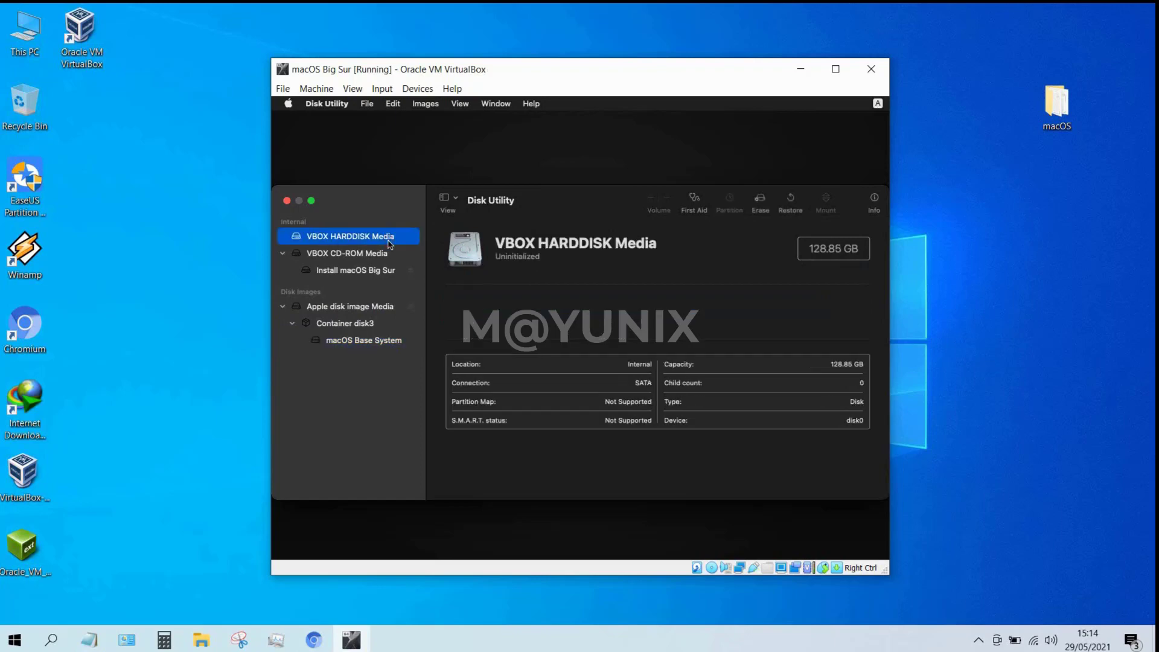
Erase the disk as an APFS volume named 'Romimor HD', then quit Disk Utility.
left_click(762, 201)
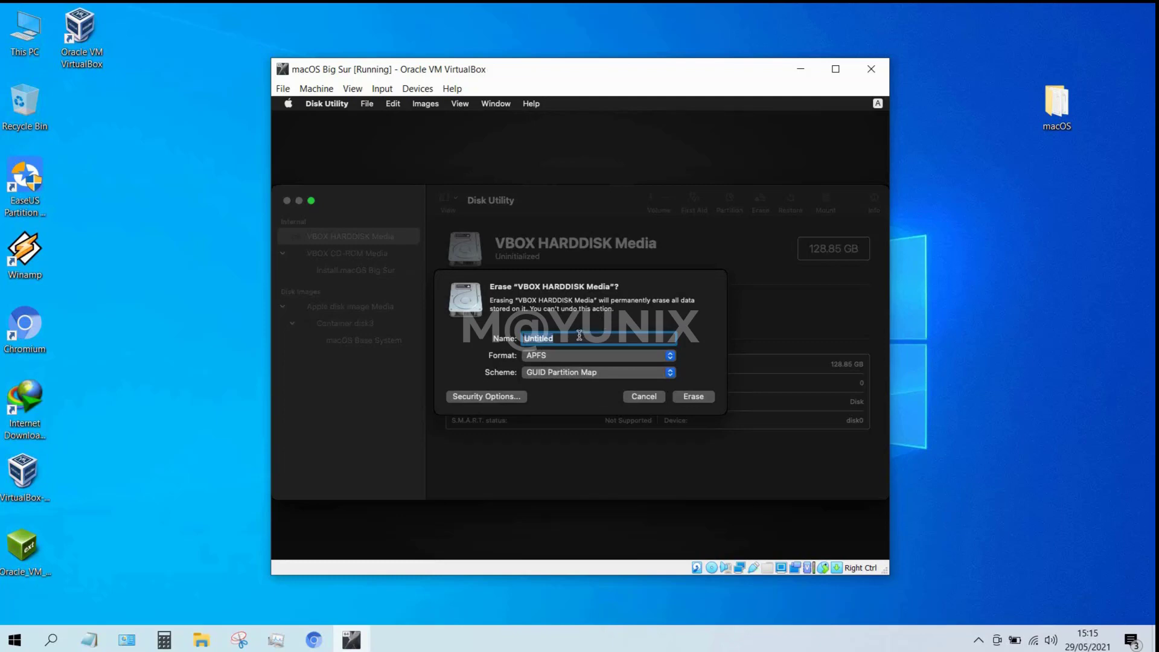
type("Romimor HD")
left_click(690, 398)
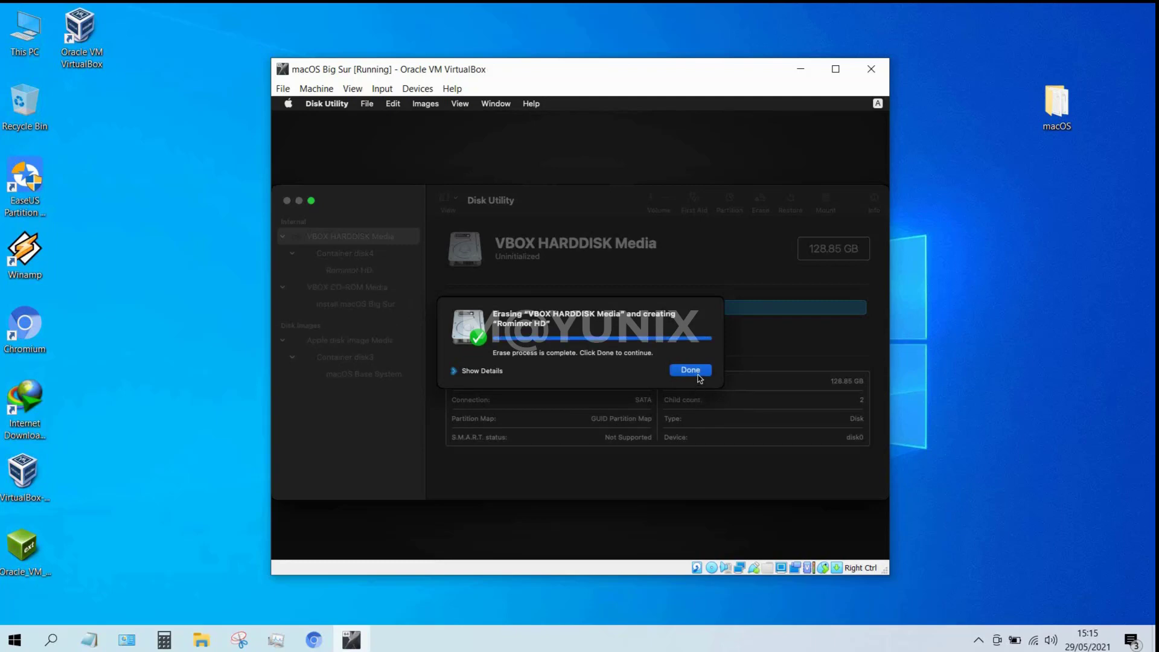
left_click(696, 372)
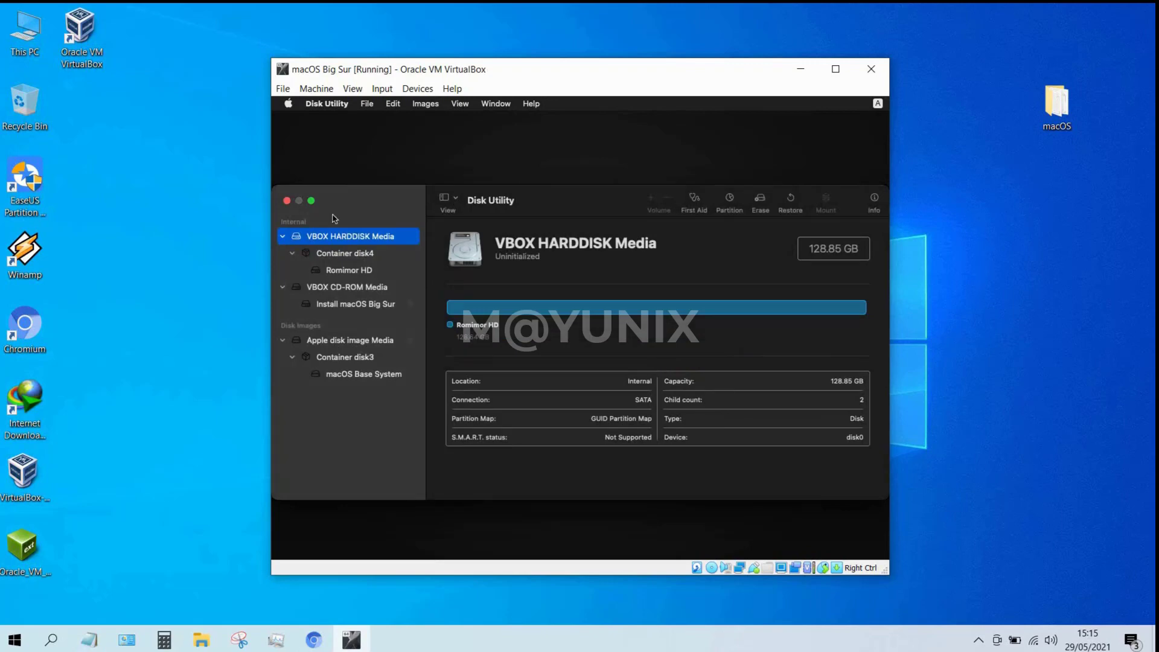
left_click(288, 201)
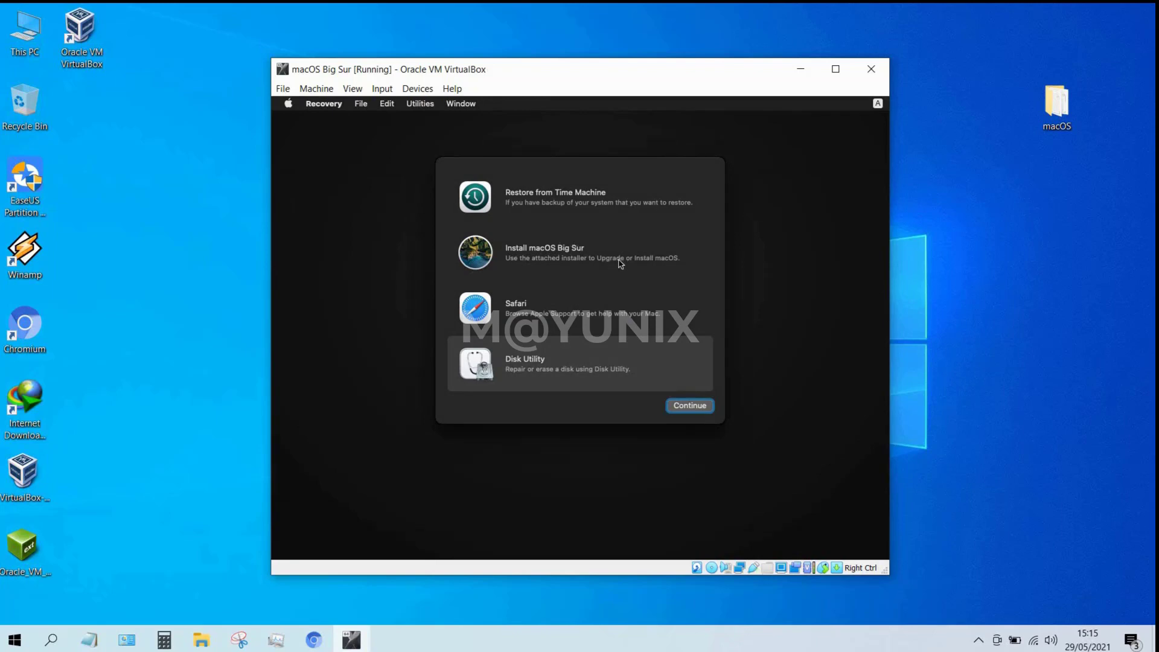
Run the macOS Big Sur installer, accept the licence, and install onto Romimor HD.
left_click(653, 267)
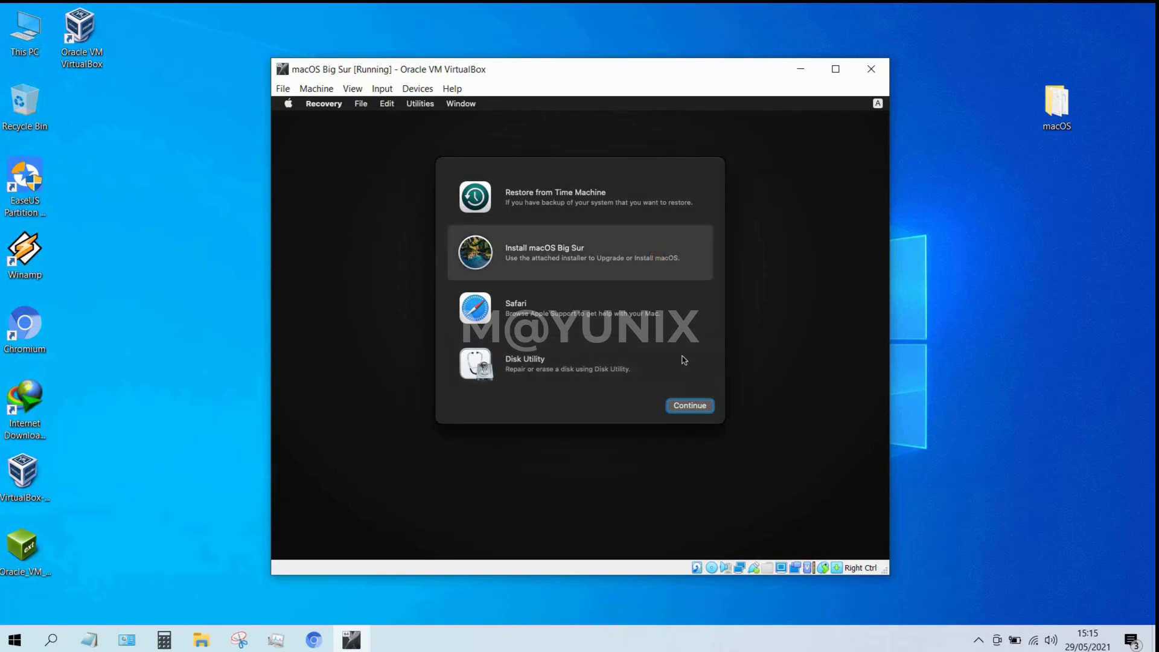
left_click(699, 412)
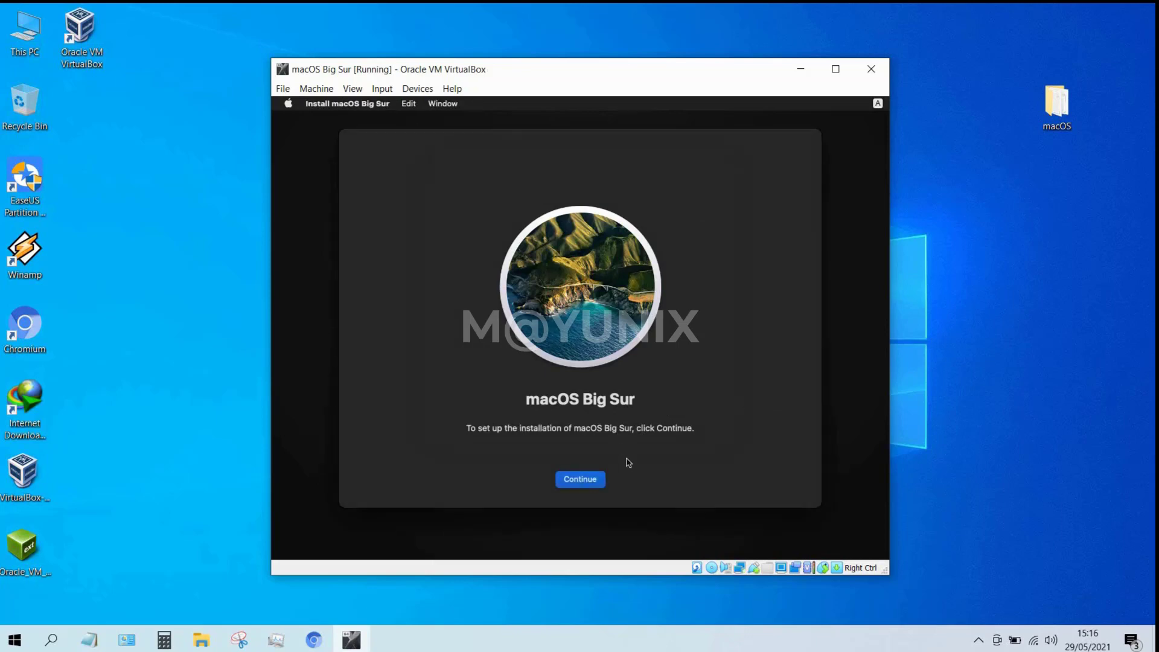
left_click(600, 483)
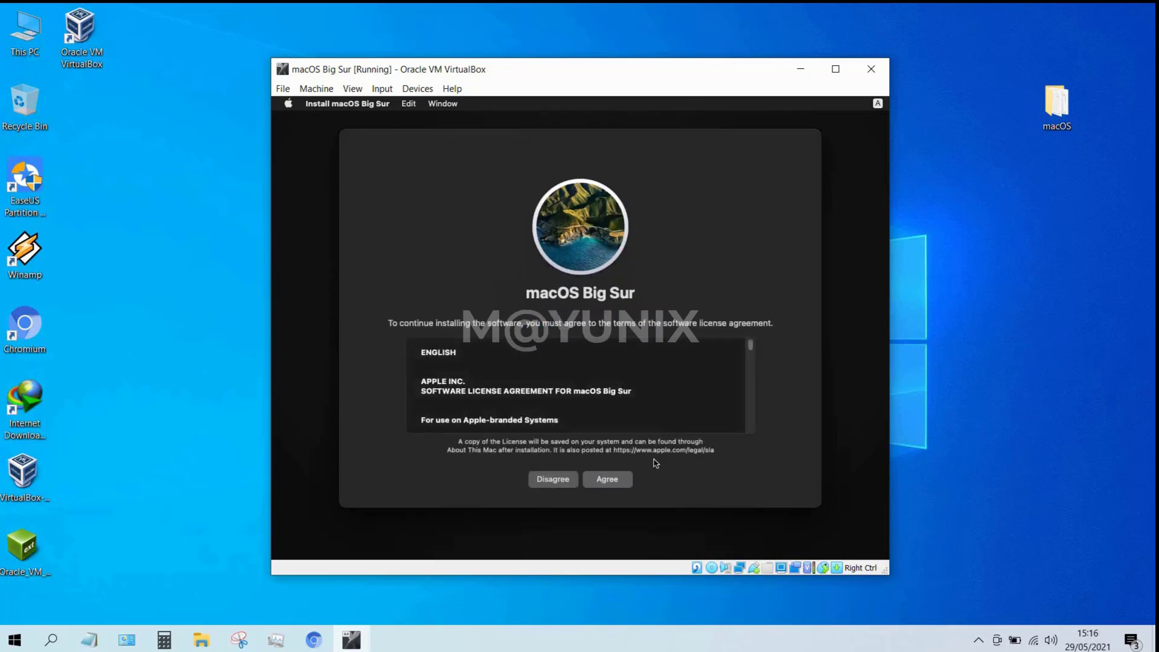
left_click(628, 479)
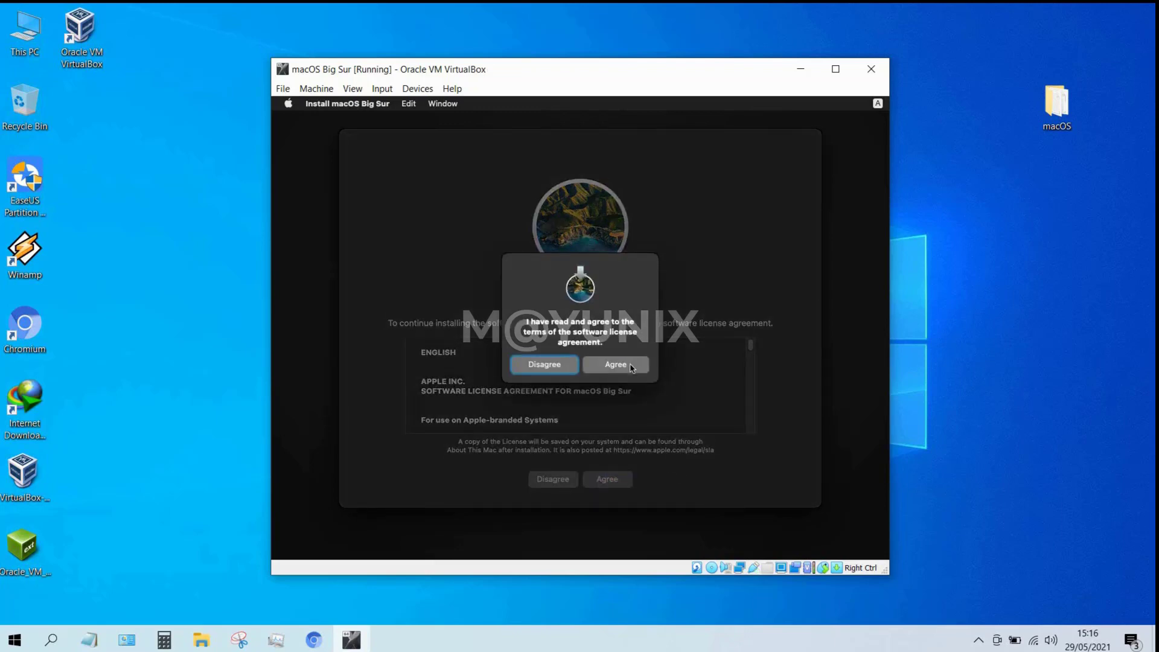
left_click(630, 367)
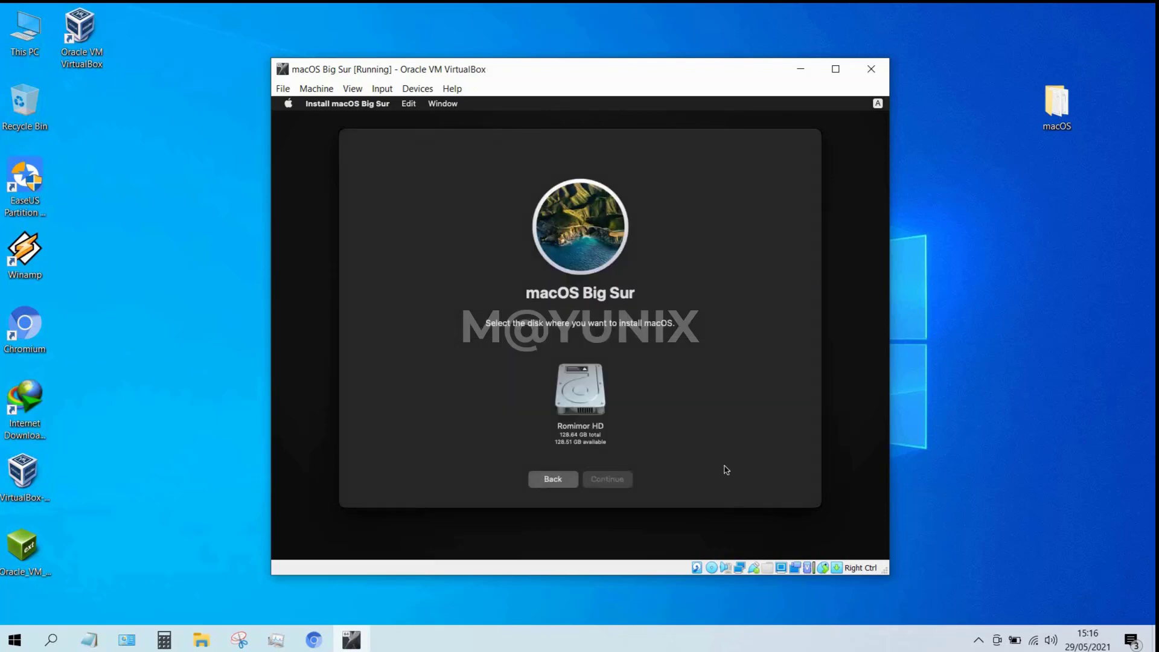
left_click(591, 402)
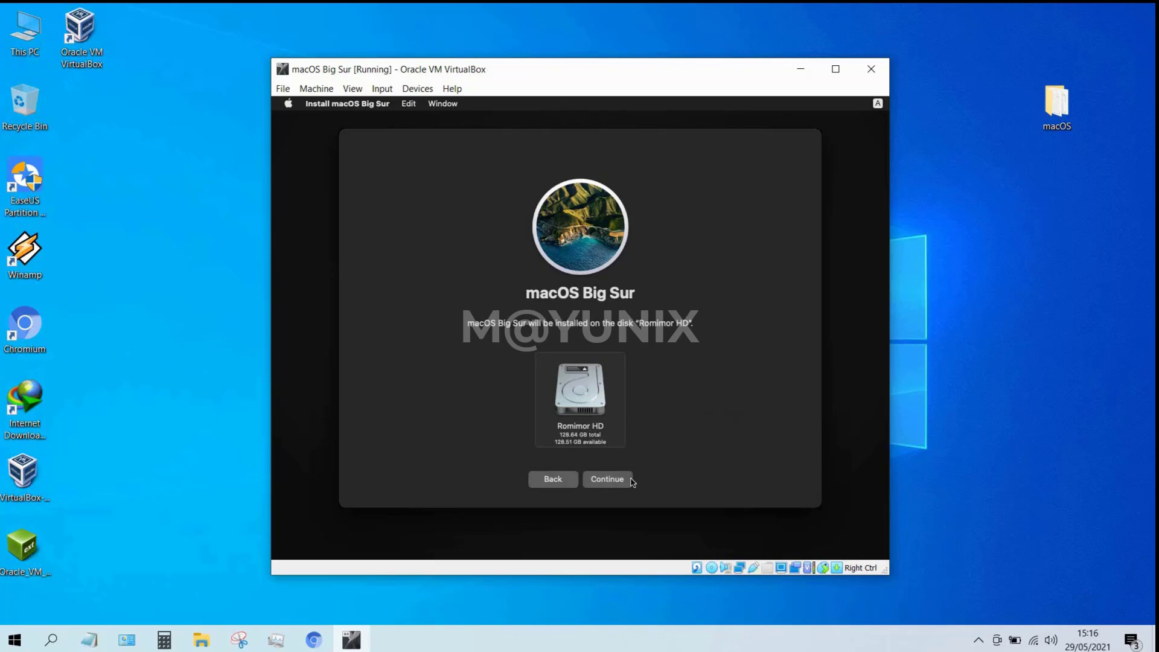
left_click(630, 481)
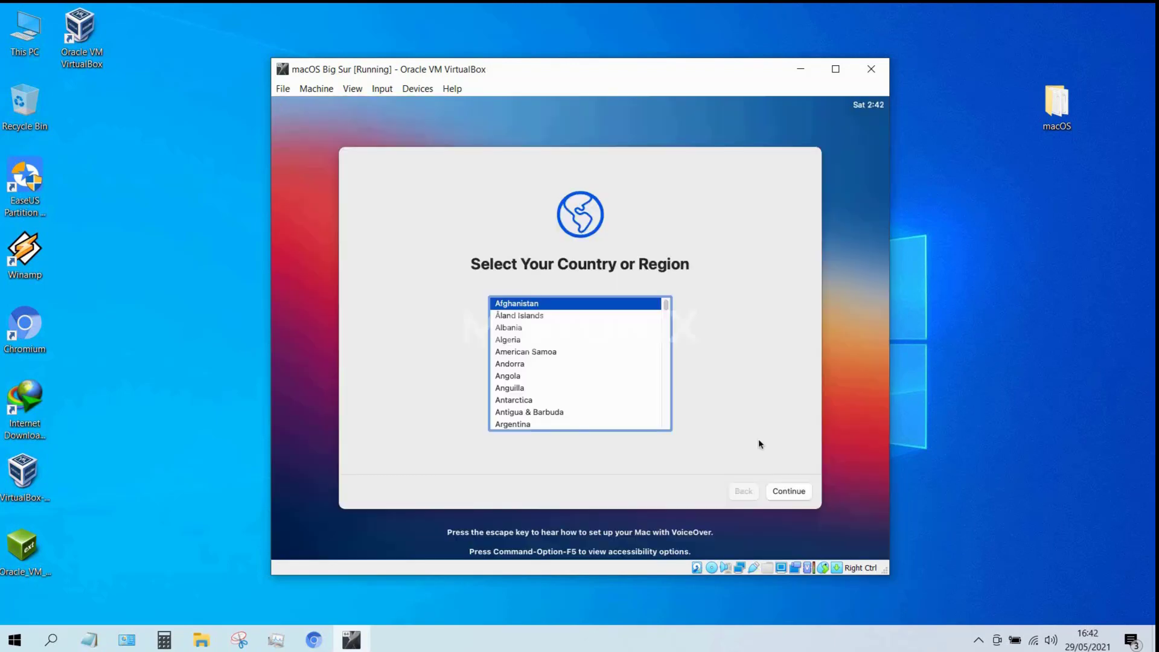
Select Indonesia as the country in macOS setup.
key("Down")
key("Down")
key("Down")
key("Down")
key("Down")
key("Down")
key("Down")
key("Down")
key("Down")
key("Down")
key("Down")
key("Down")
key("Down")
key("Down")
key("Down")
key("Down")
key("Down")
key("Down")
key("Down")
key("Down")
left_click(801, 491)
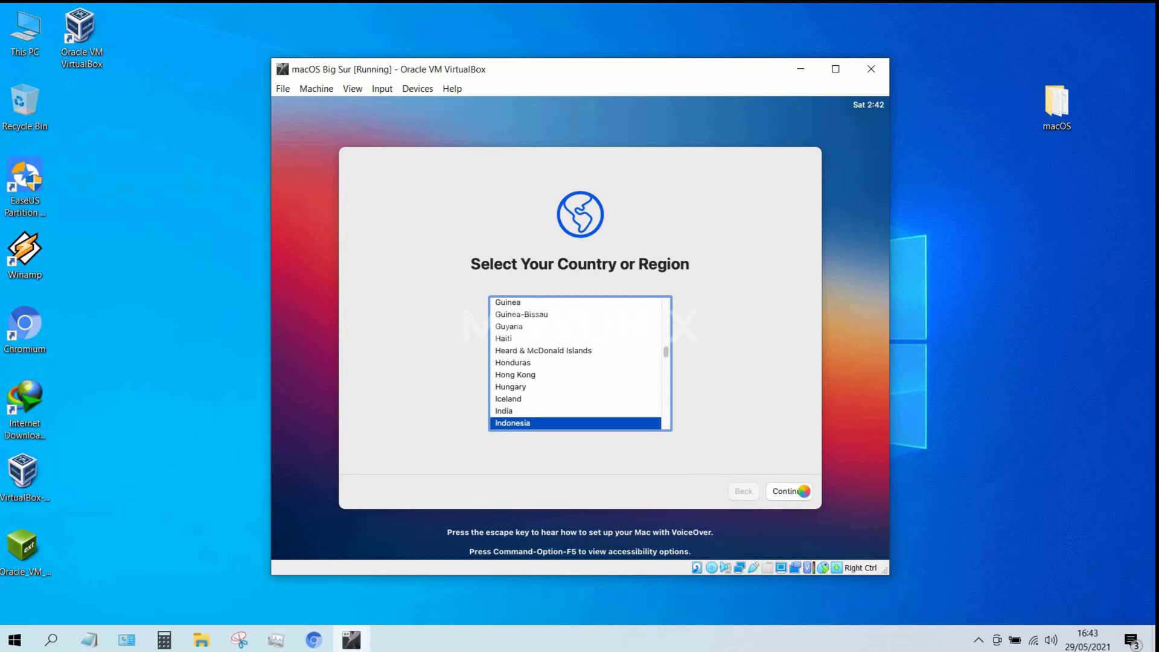
left_click(804, 491)
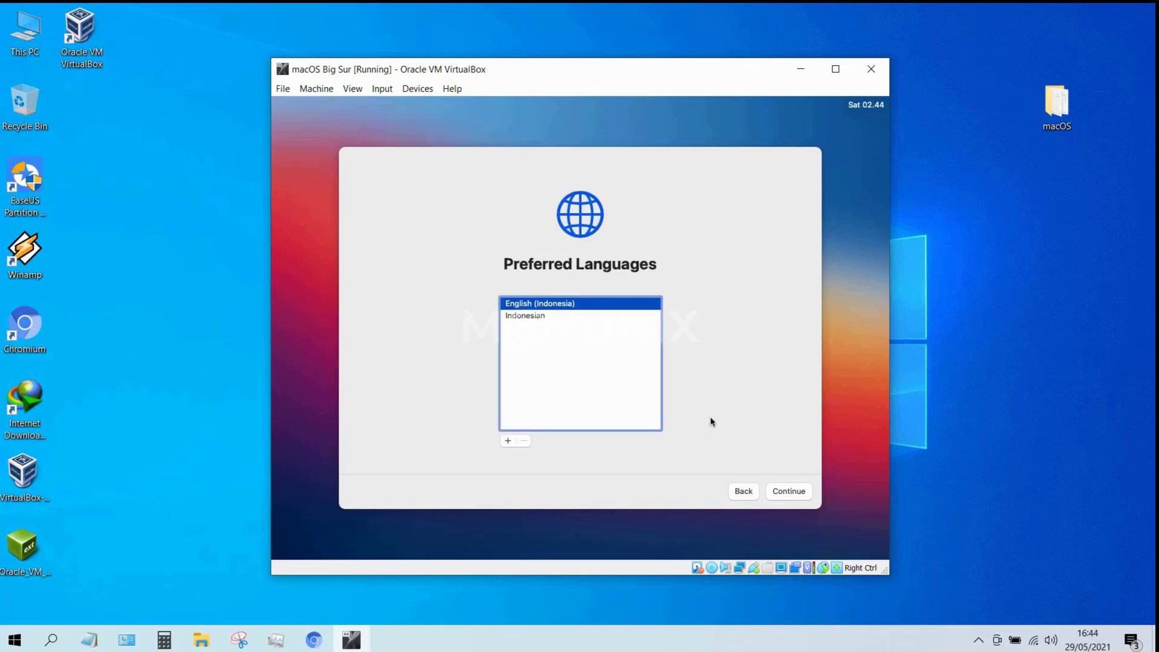
Accept the default languages, ABC input source and dictation, then skip Accessibility.
left_click(779, 492)
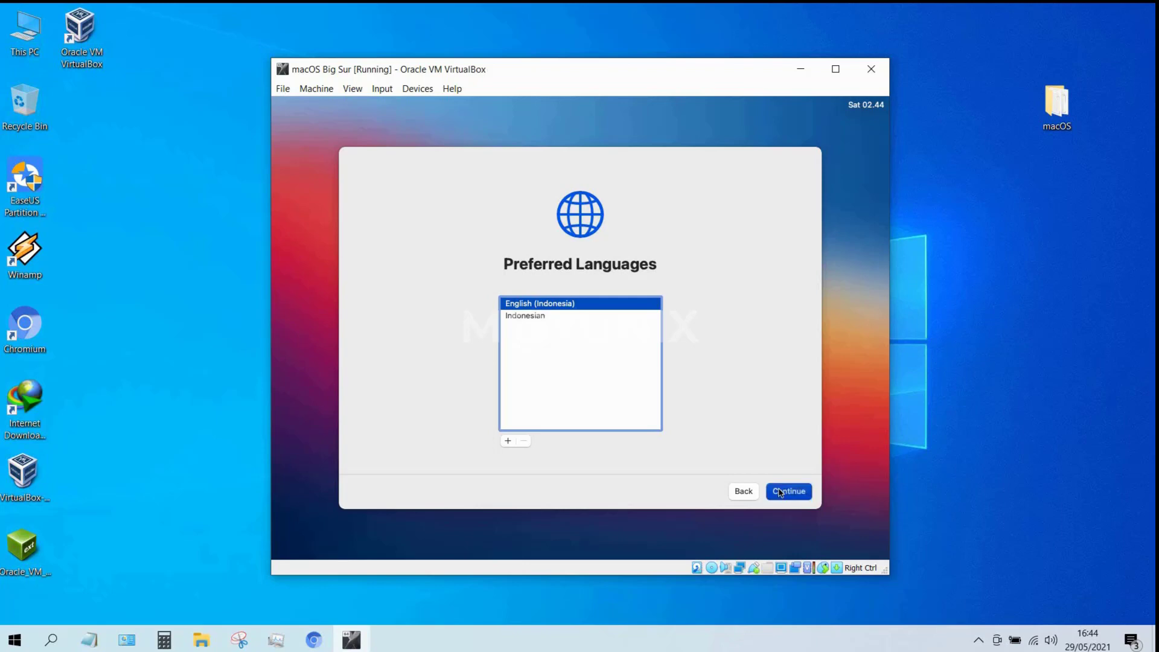
left_click(779, 492)
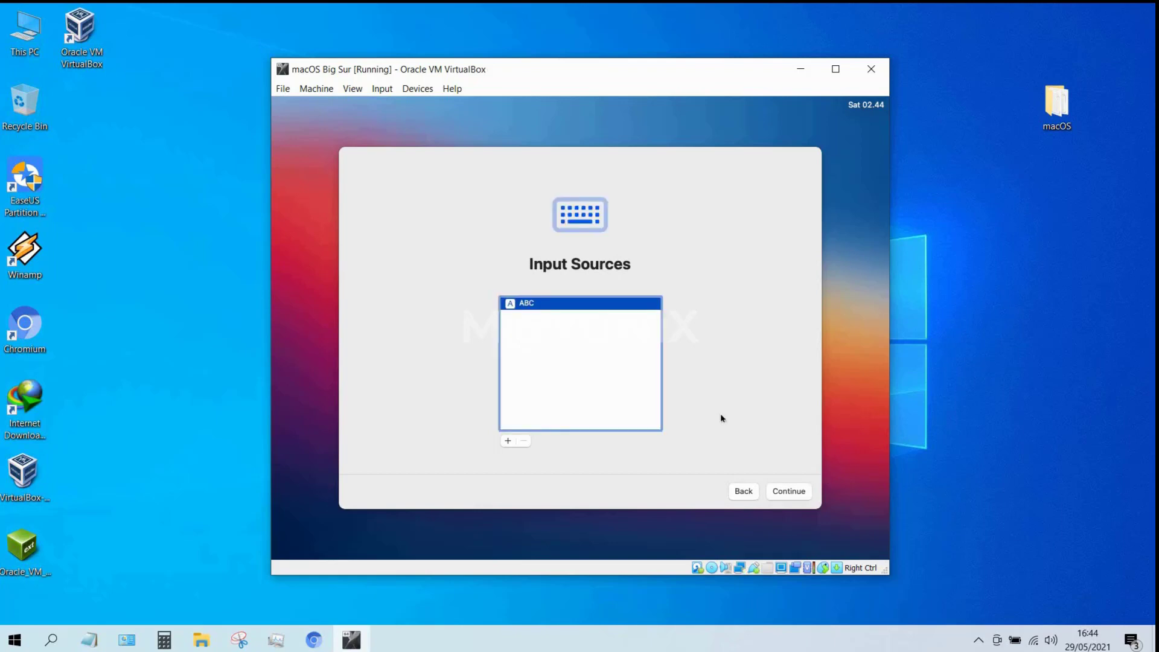
left_click(800, 492)
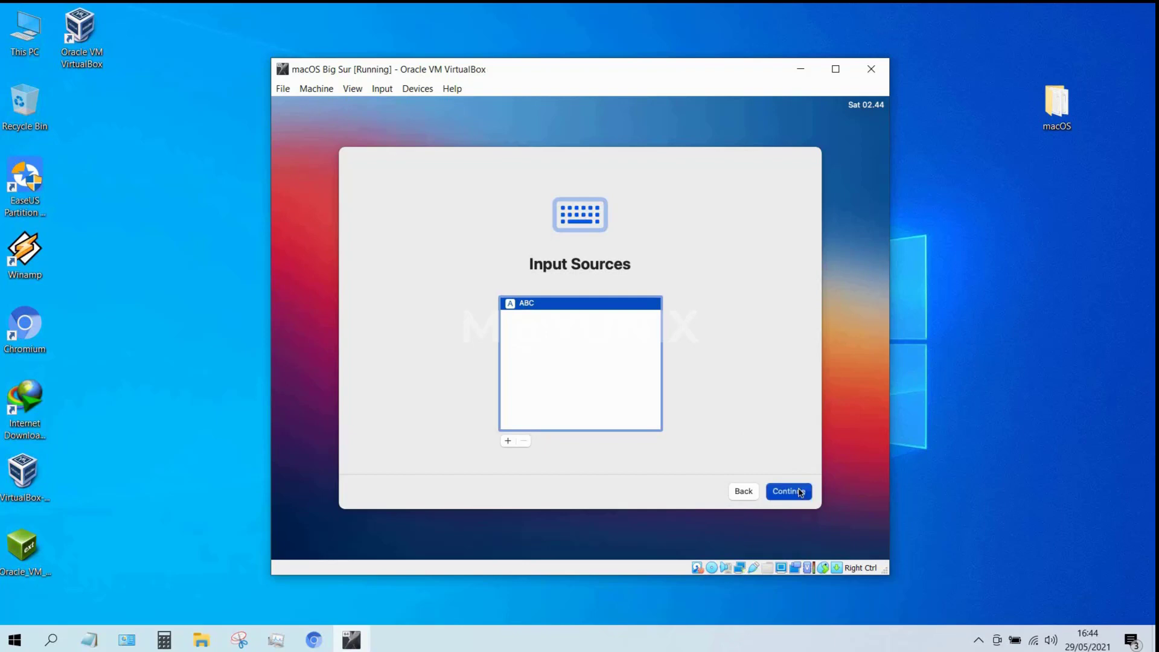
left_click(800, 492)
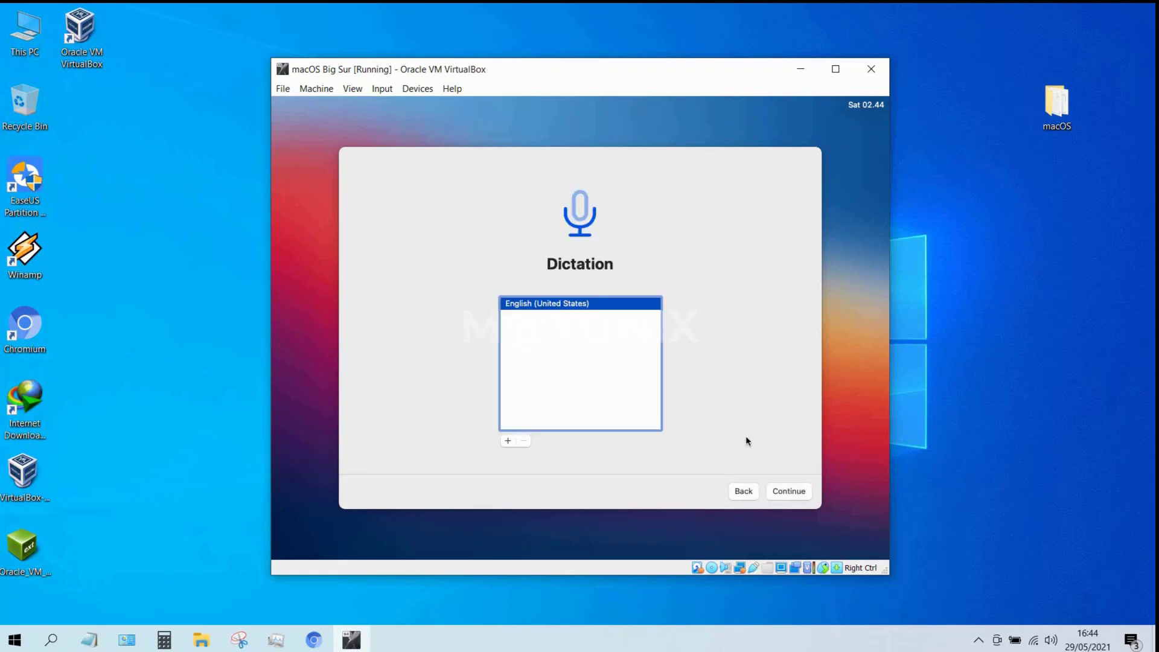
left_click(794, 490)
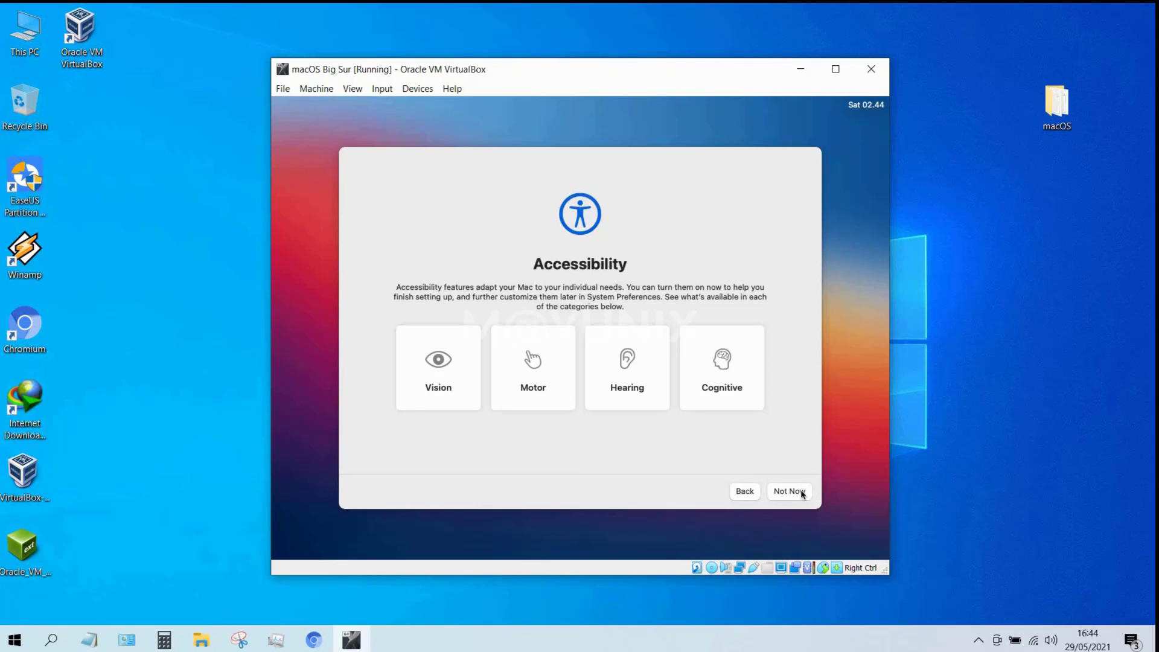
left_click(803, 494)
Continue past Data & Privacy, skip Migration Assistant, and skip Apple ID sign-in.
left_click(791, 492)
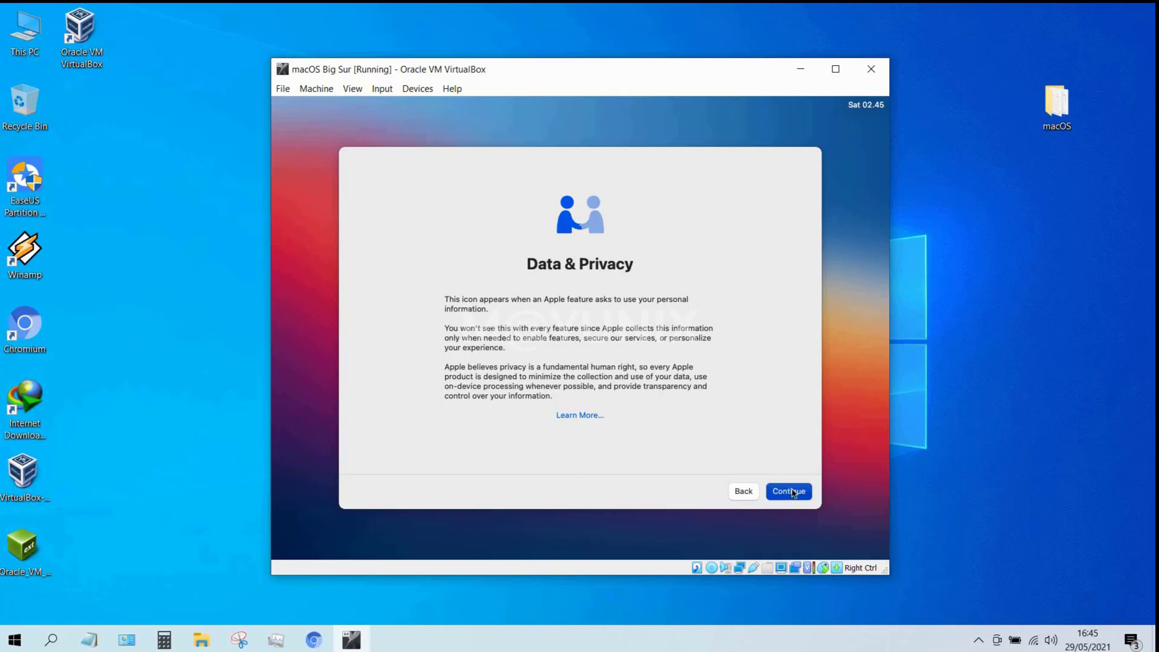
left_click(792, 491)
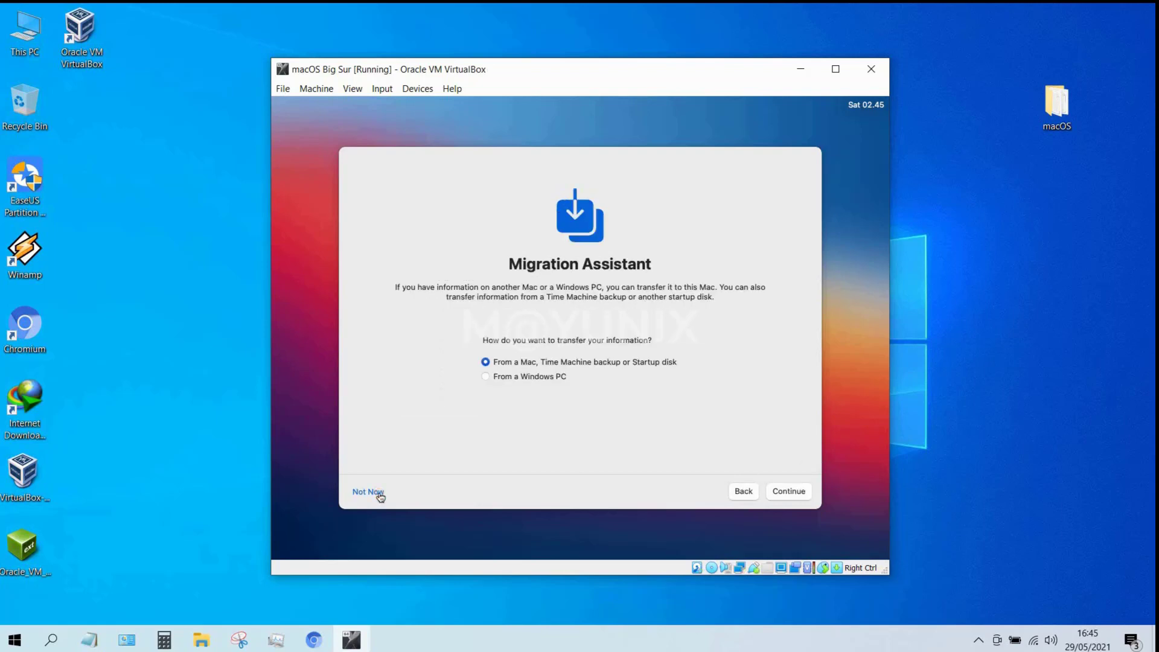
left_click(368, 492)
left_click(383, 491)
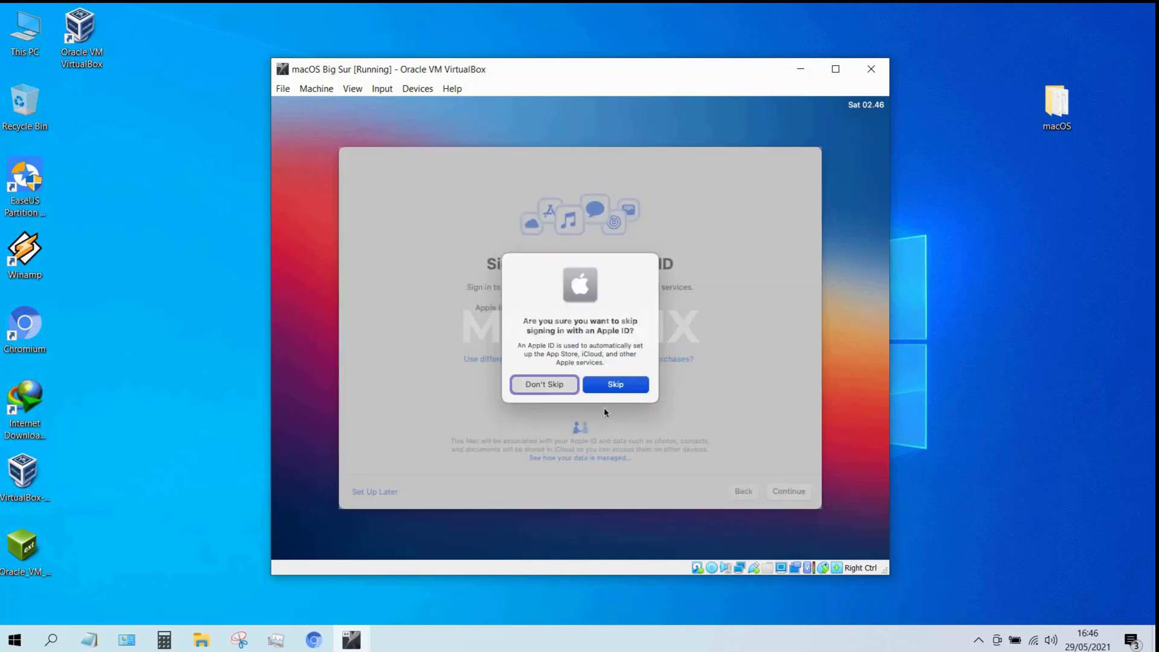
left_click(627, 387)
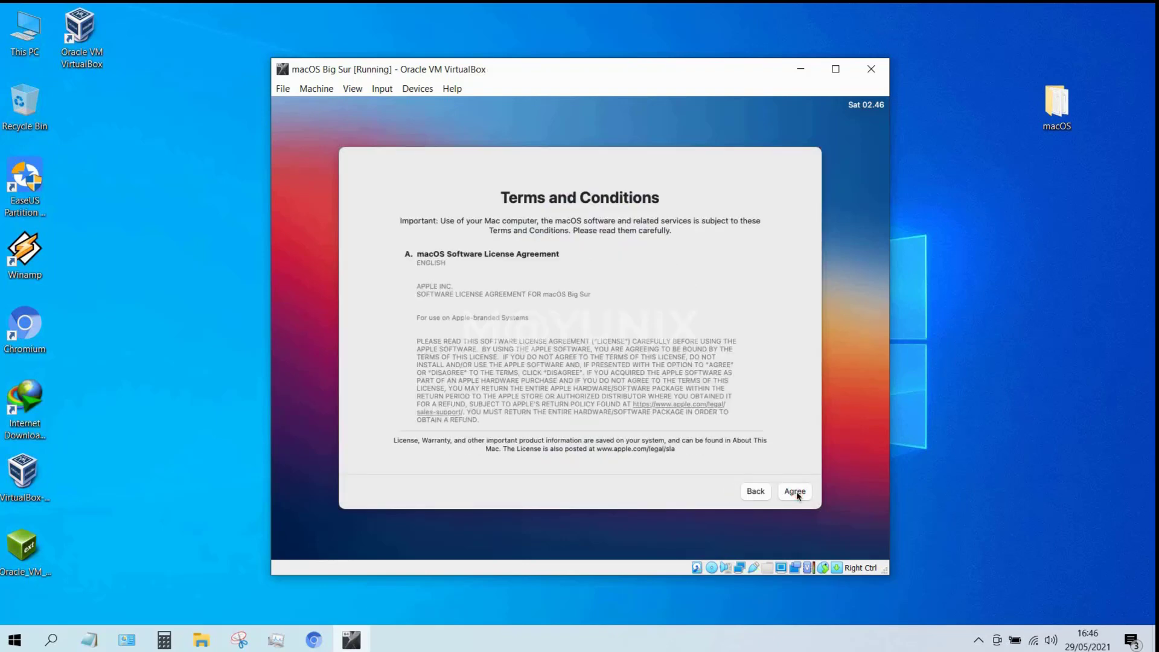
Agree to the macOS terms and conditions and confirm the licence.
left_click(796, 492)
left_click(796, 493)
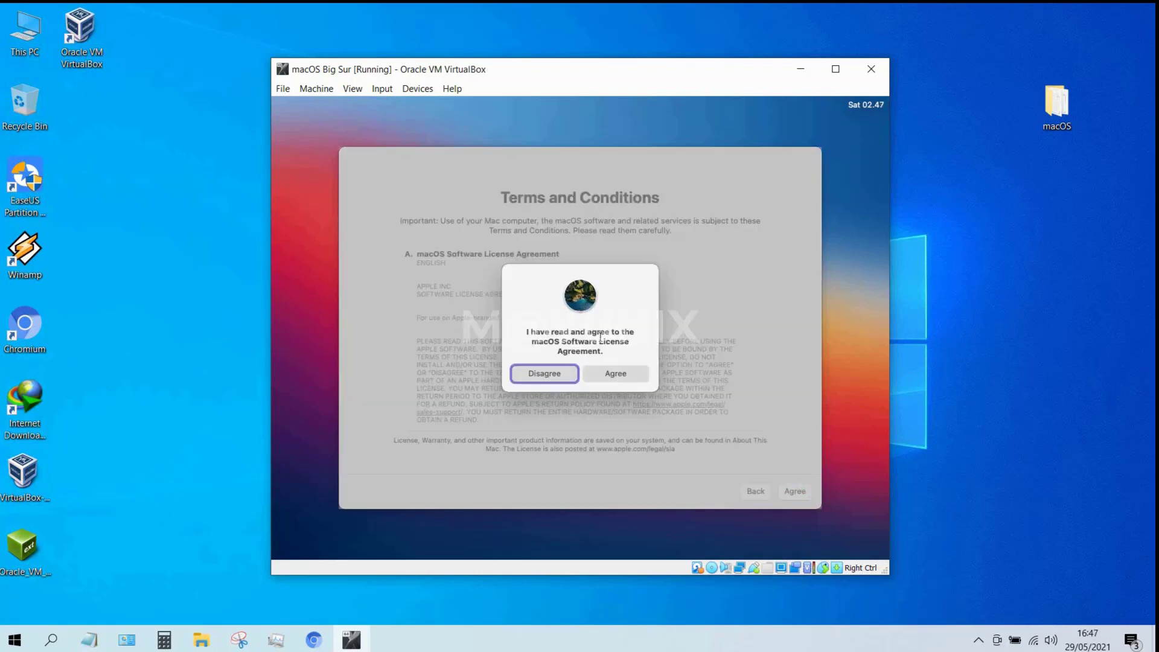
left_click(636, 372)
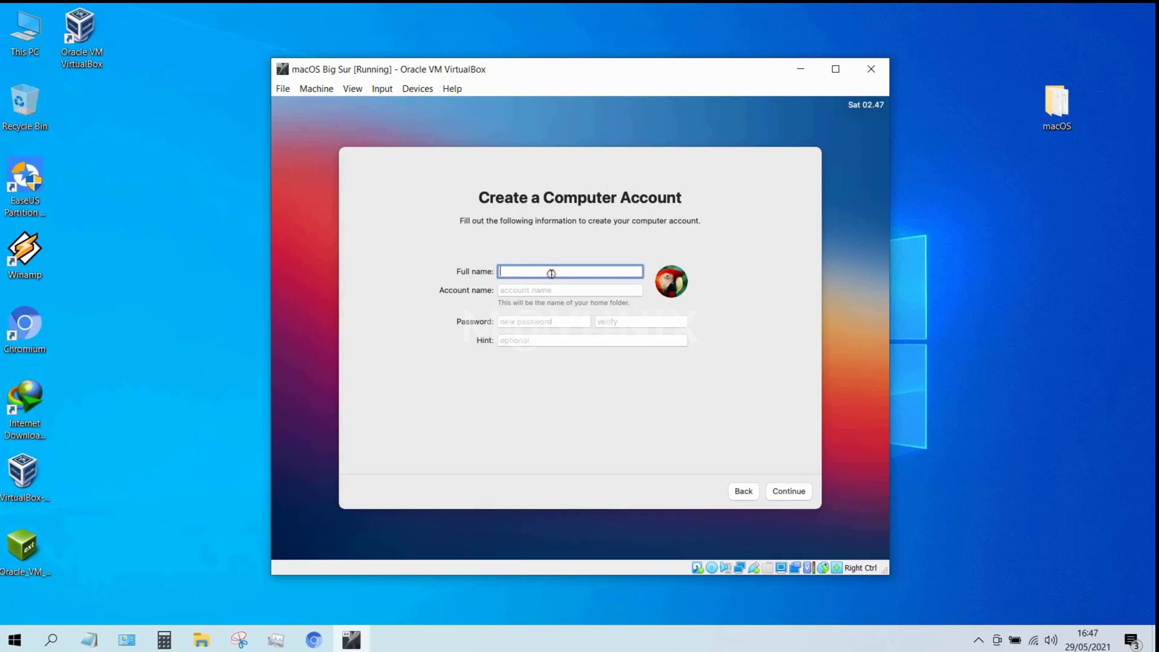
Create the macOS computer account by entering the full name, a password and its verification.
type("Romimor")
key("Tab")
key("Tab")
type("1234")
key("Tab")
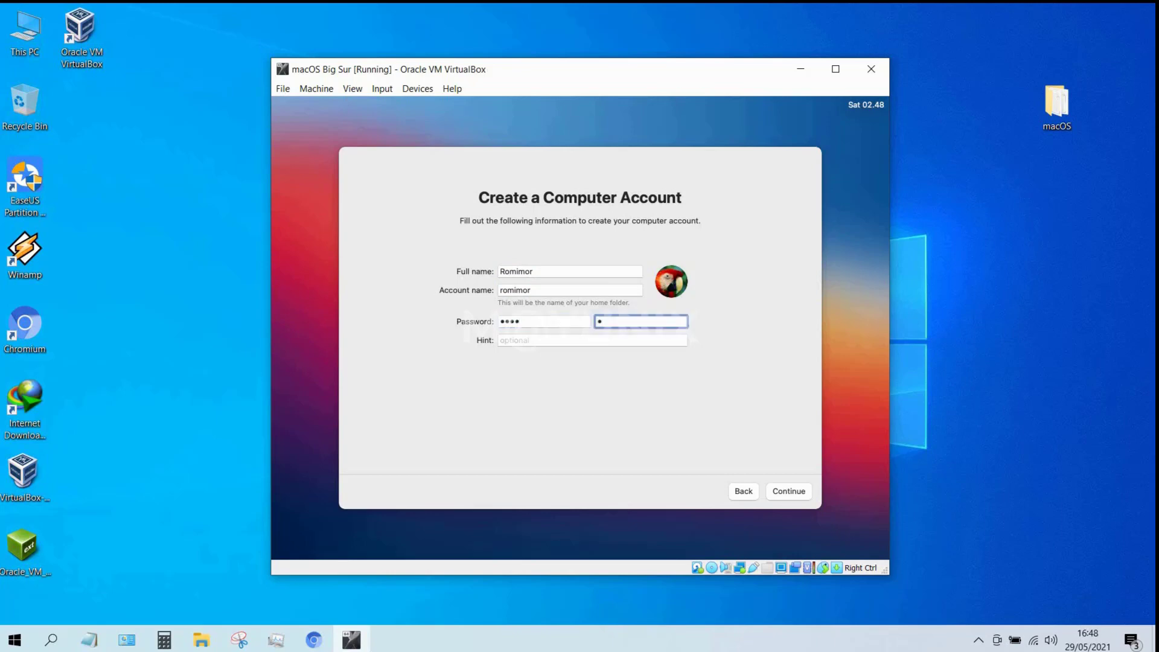
type("1234")
key("Tab")
key("Tab")
key("Tab")
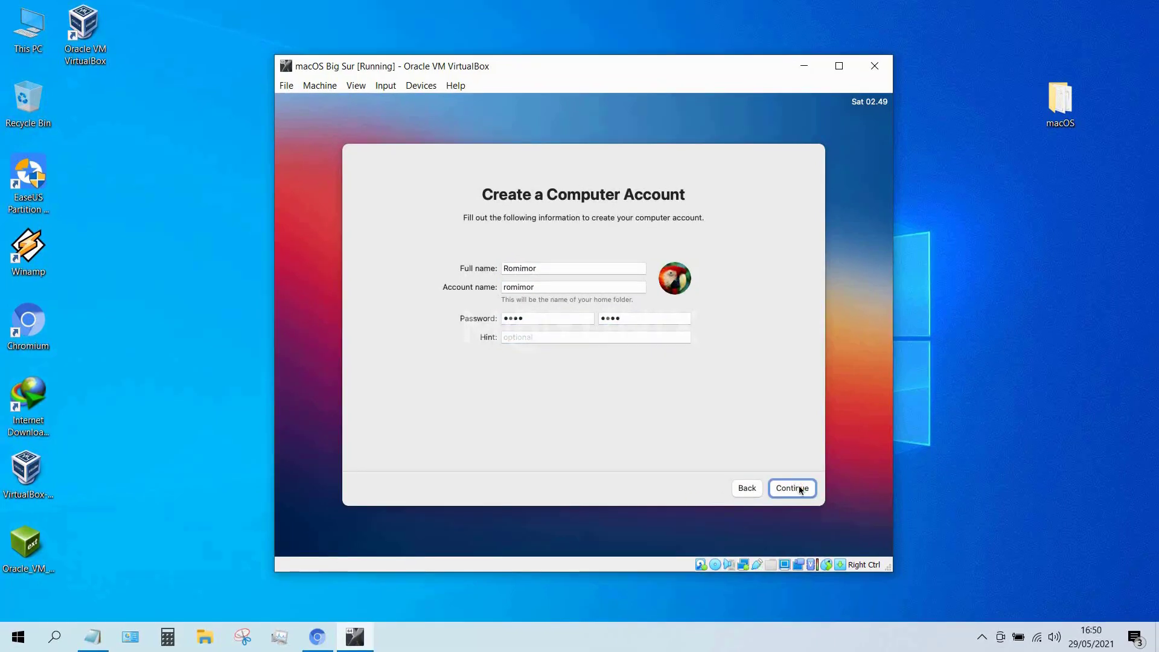
left_click(797, 487)
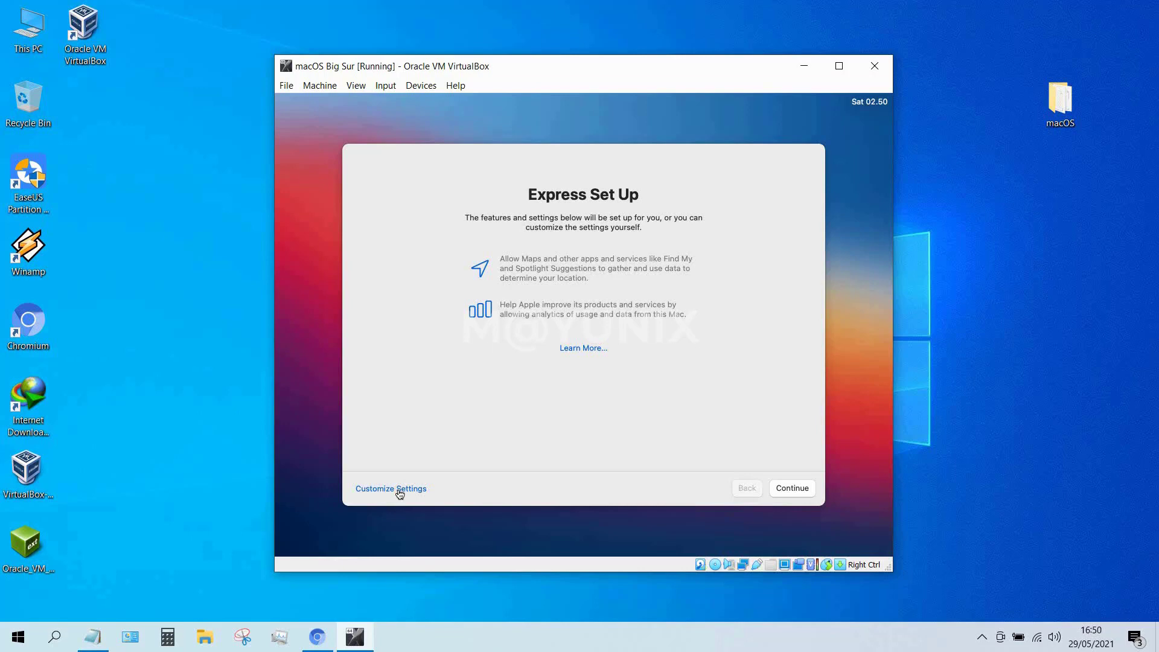
Customize setup: leave Location Services off, uncheck Share Mac Analytics, and defer Screen Time.
left_click(399, 490)
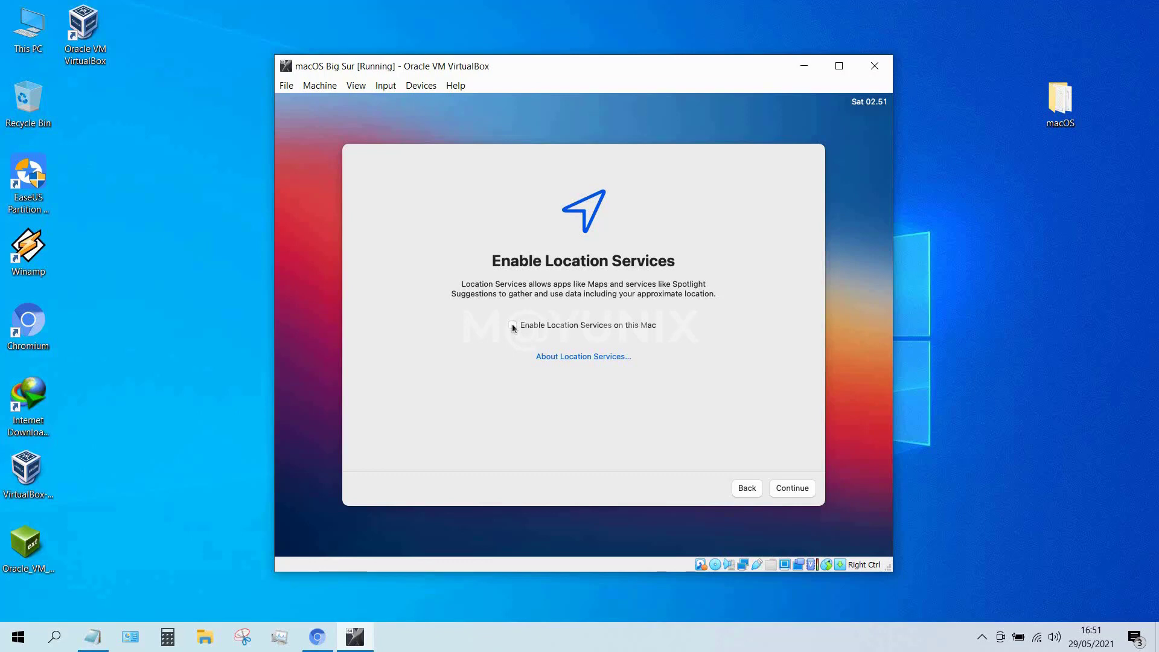
left_click(795, 490)
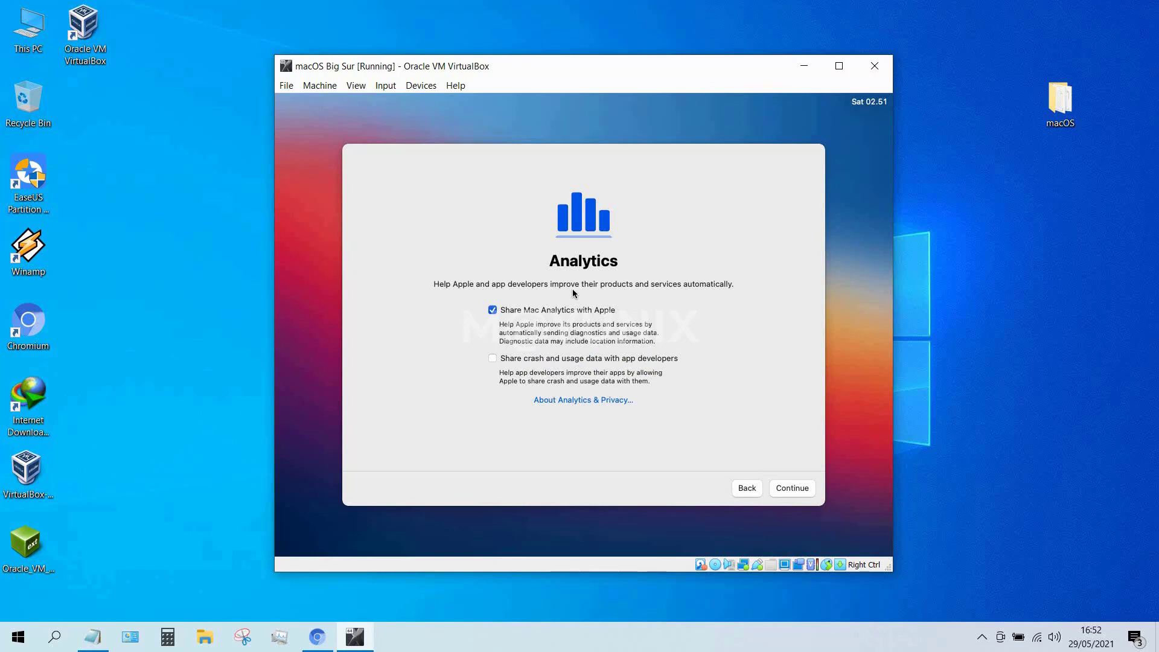
key("space")
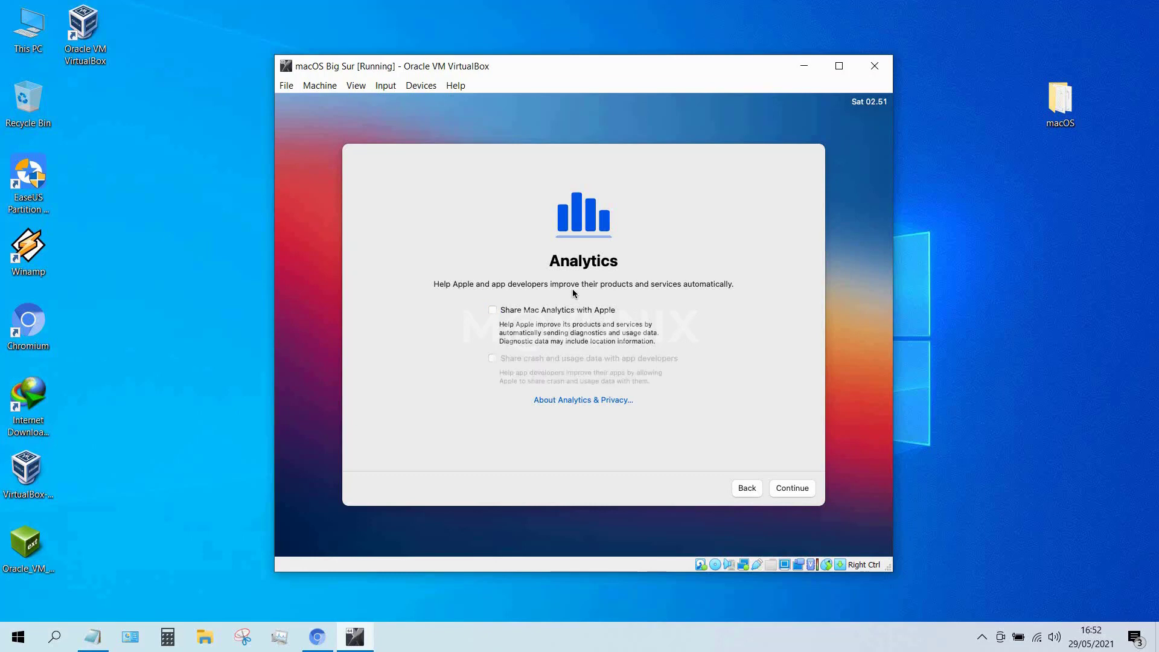
left_click(806, 489)
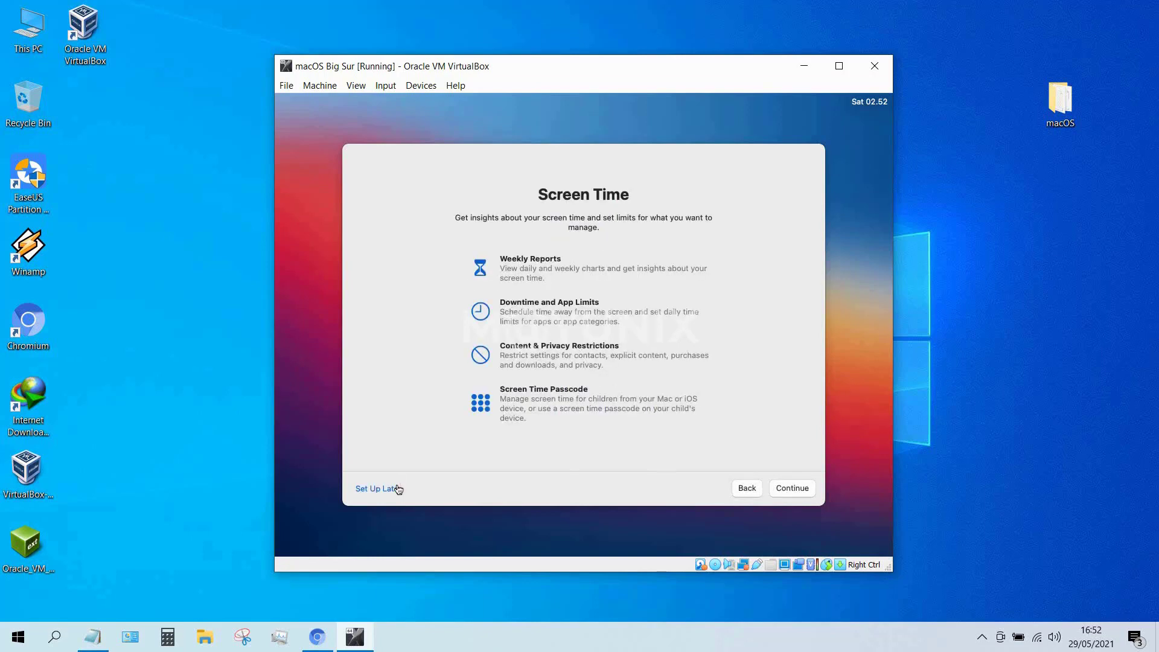
left_click(398, 489)
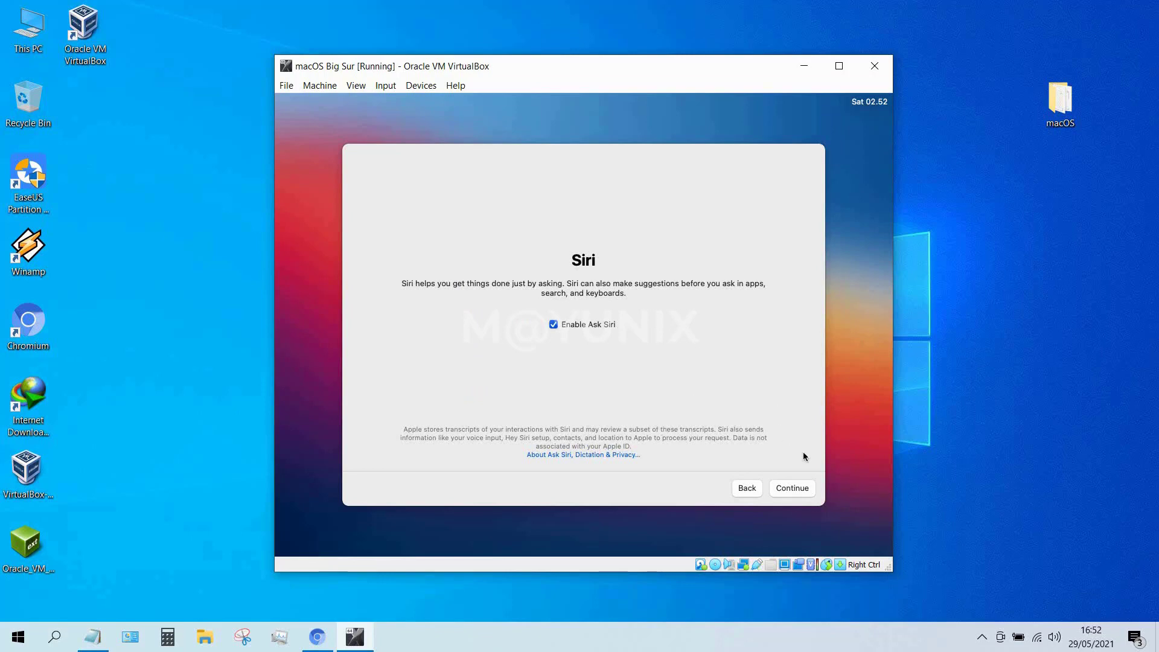
Keep Ask Siri on with English (United States) and Voice 1, and choose Not Now for Improve Siri & Dictation.
left_click(805, 489)
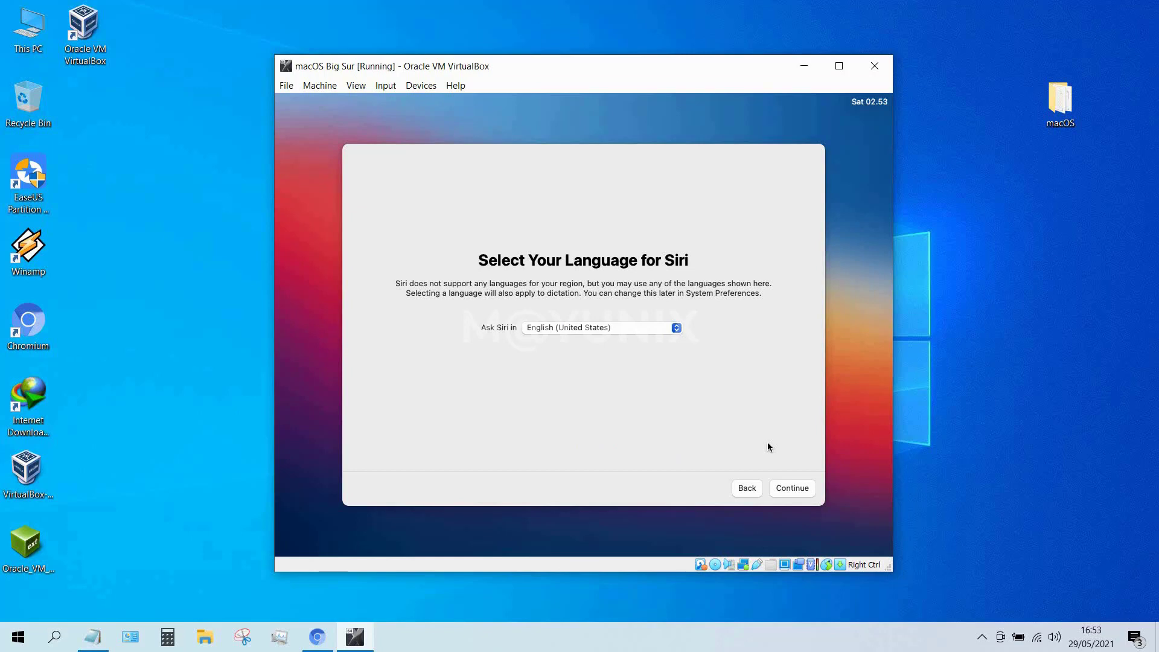
left_click(793, 489)
left_click(793, 489)
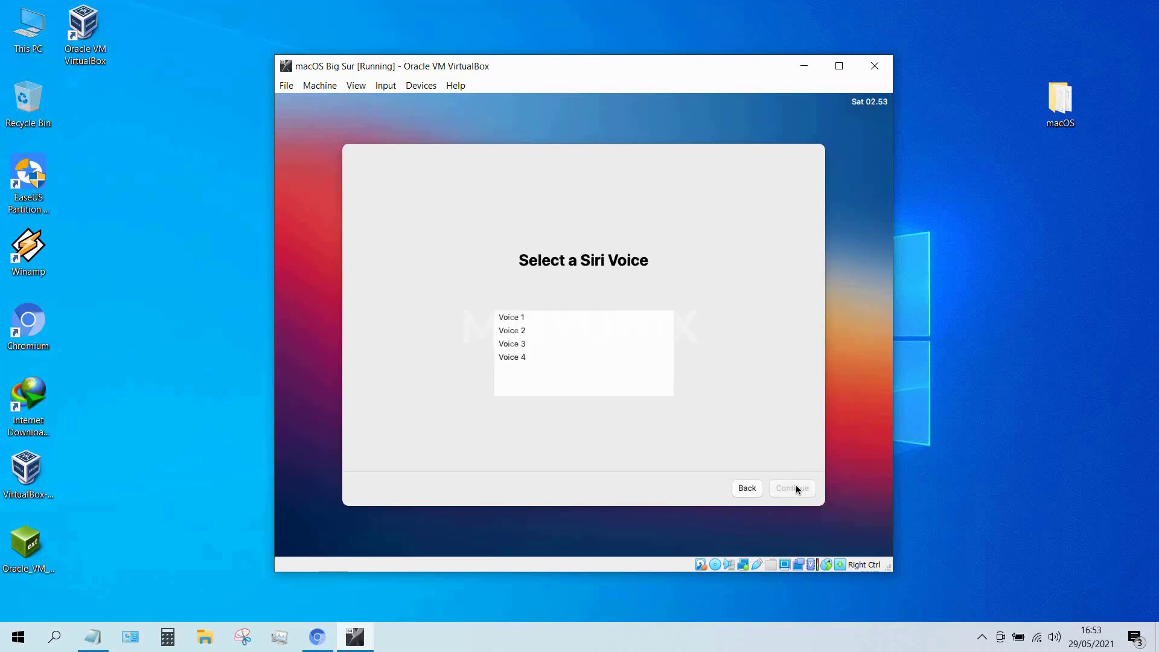
left_click(524, 317)
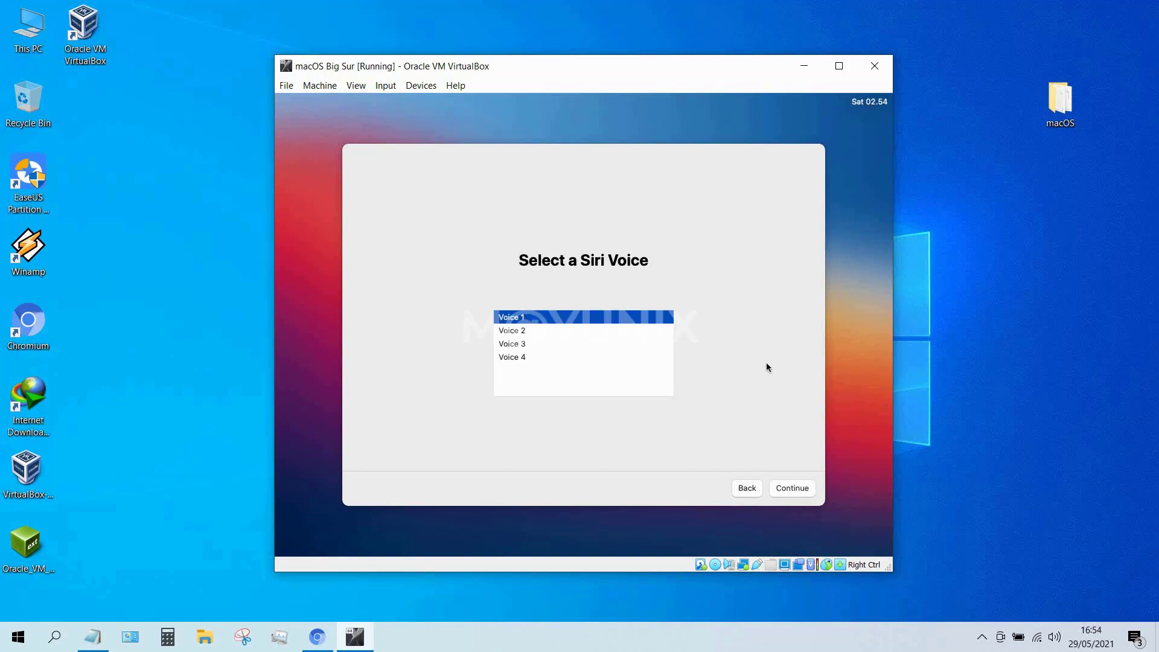
left_click(793, 488)
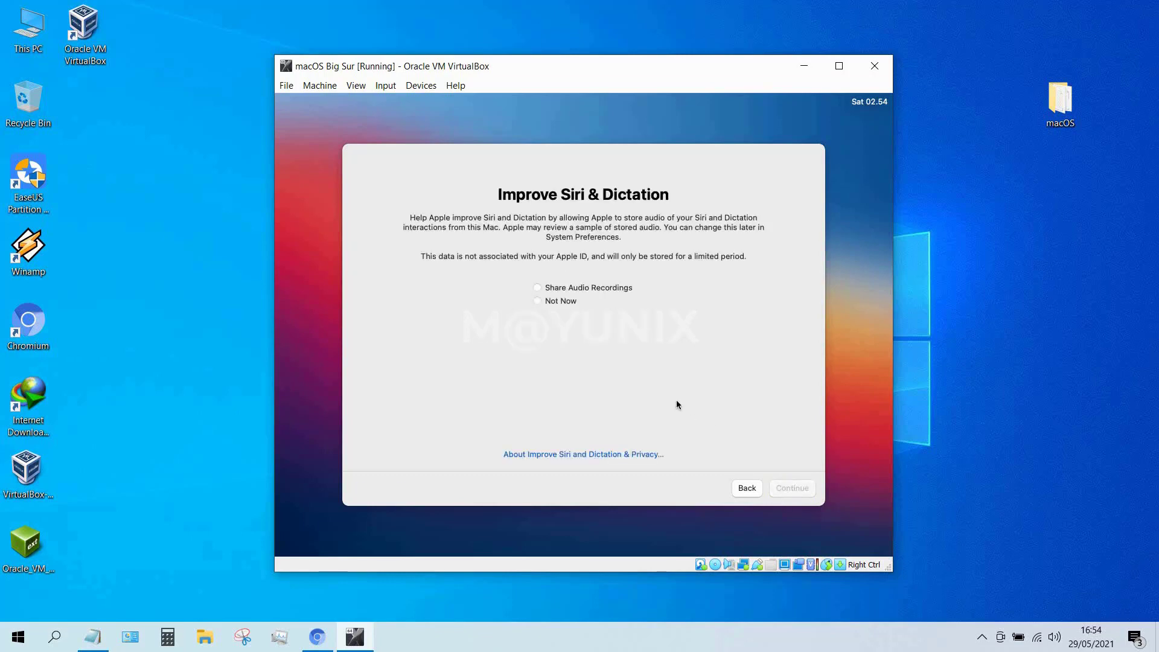
left_click(545, 302)
left_click(798, 490)
left_click(799, 489)
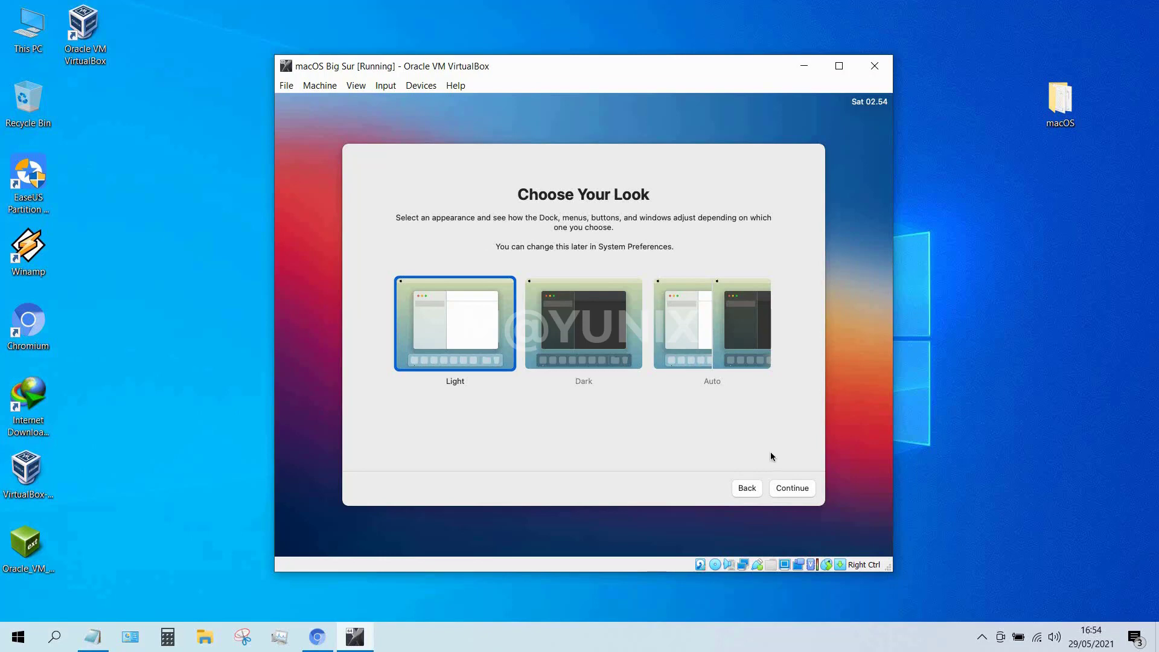
Keep the Light appearance and close the Keyboard Setup Assistant.
left_click(794, 489)
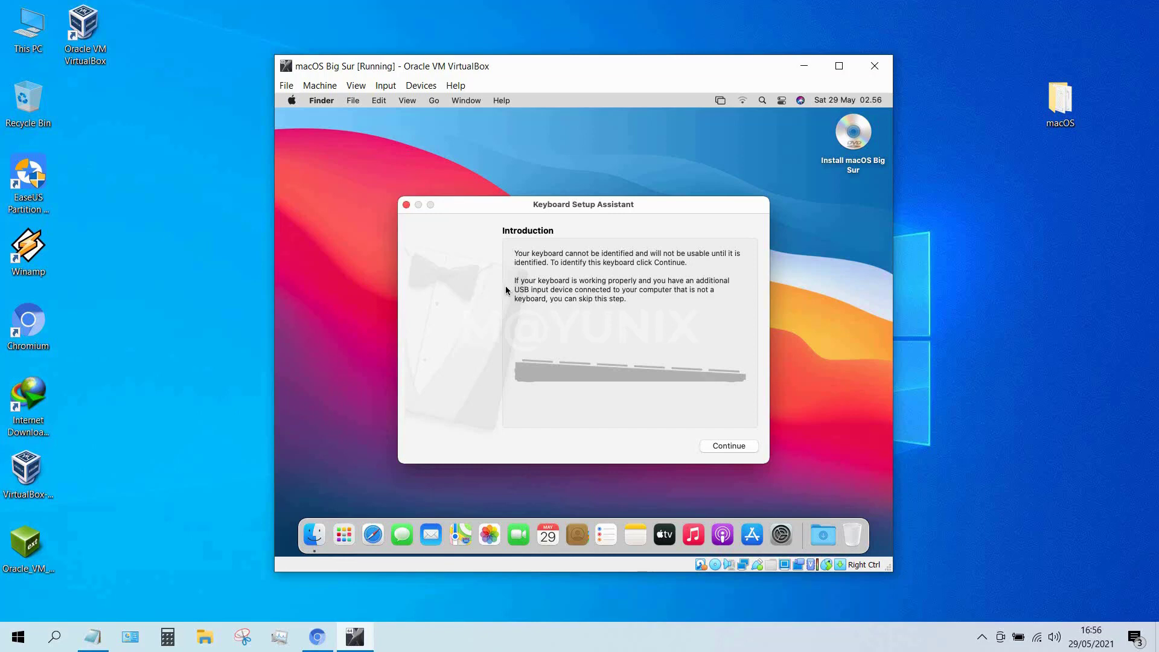
left_click(406, 206)
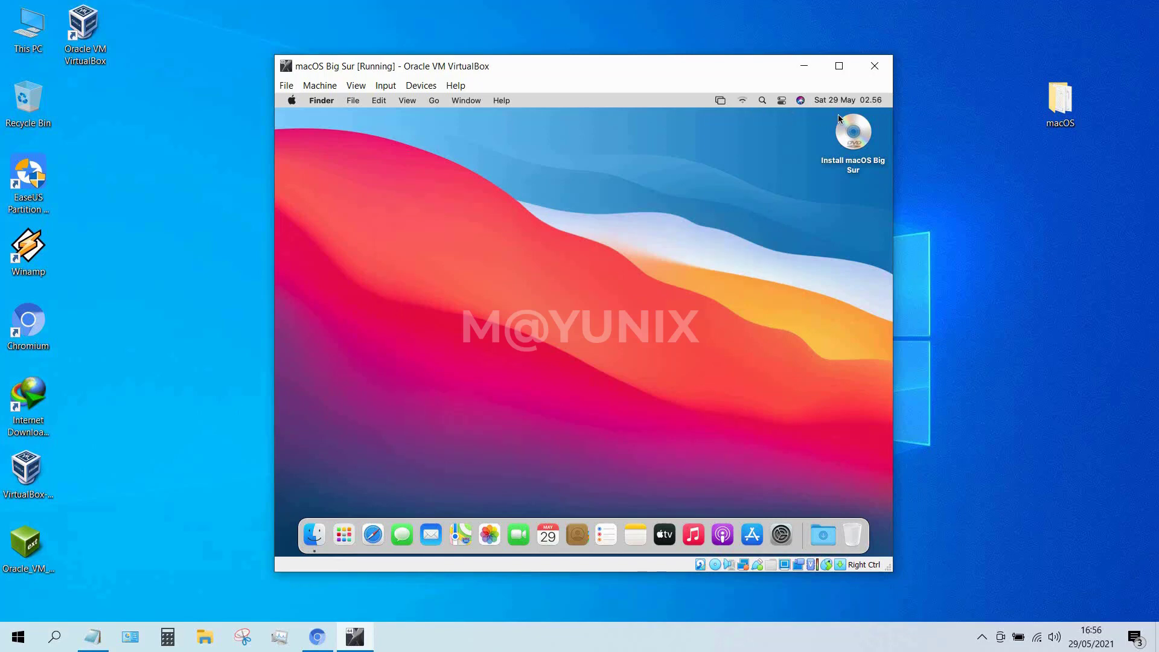
Eject the Install macOS Big Sur disk from the desktop.
left_click(853, 137)
right_click(854, 137)
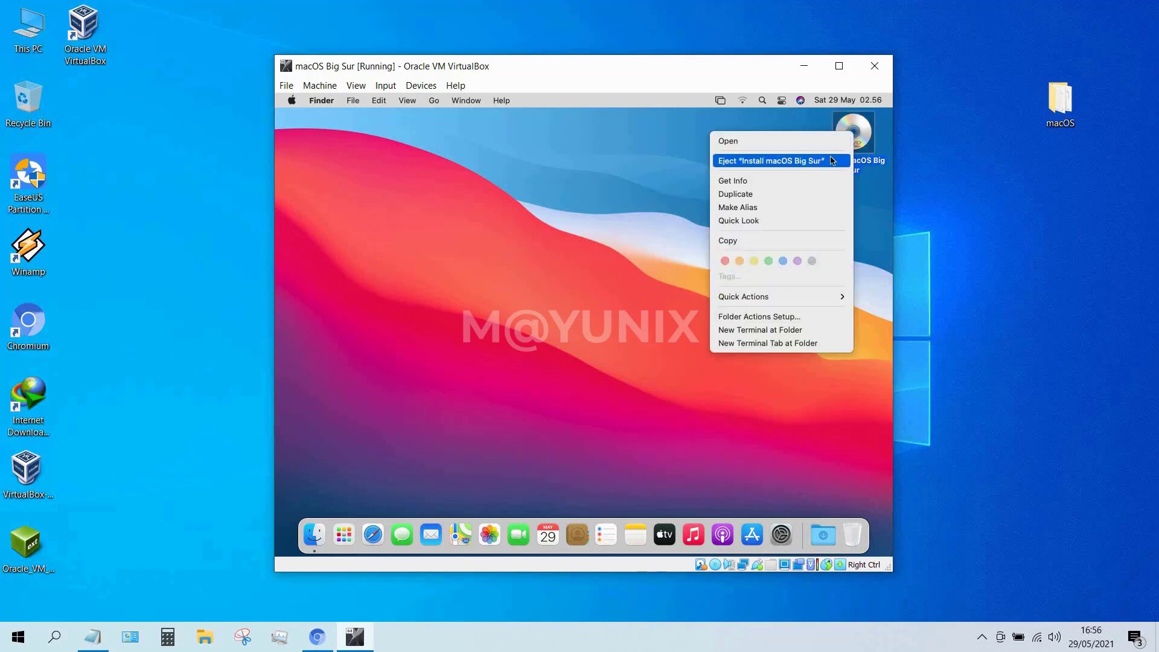
left_click(832, 162)
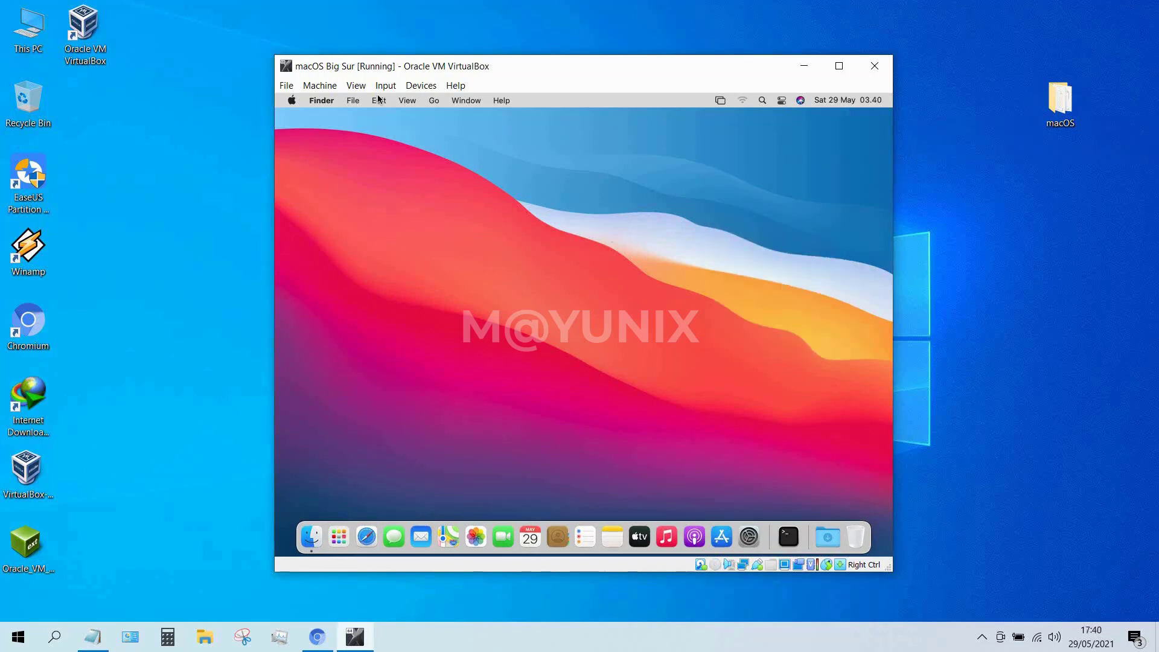
Open About This Mac and select the Graphics value, Display 3 MB.
left_click(291, 101)
left_click(292, 119)
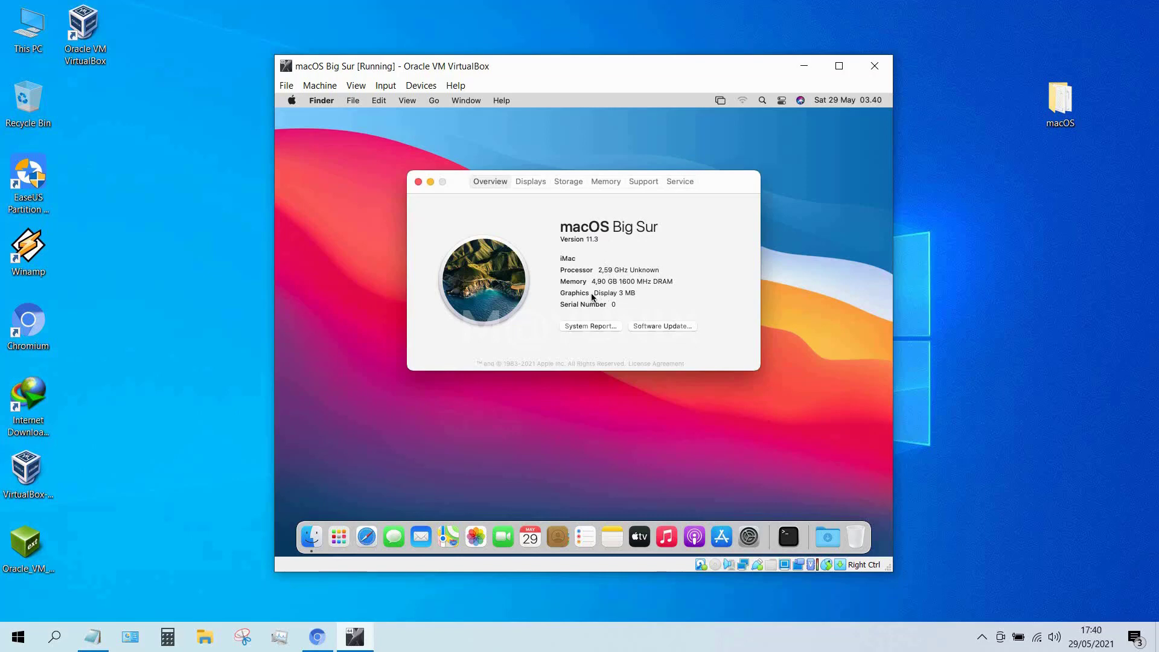
left_click_drag(592, 294, 629, 298)
Insert the VMware Tools disc image from the macOS folder into the VM's optical drive.
left_click(418, 182)
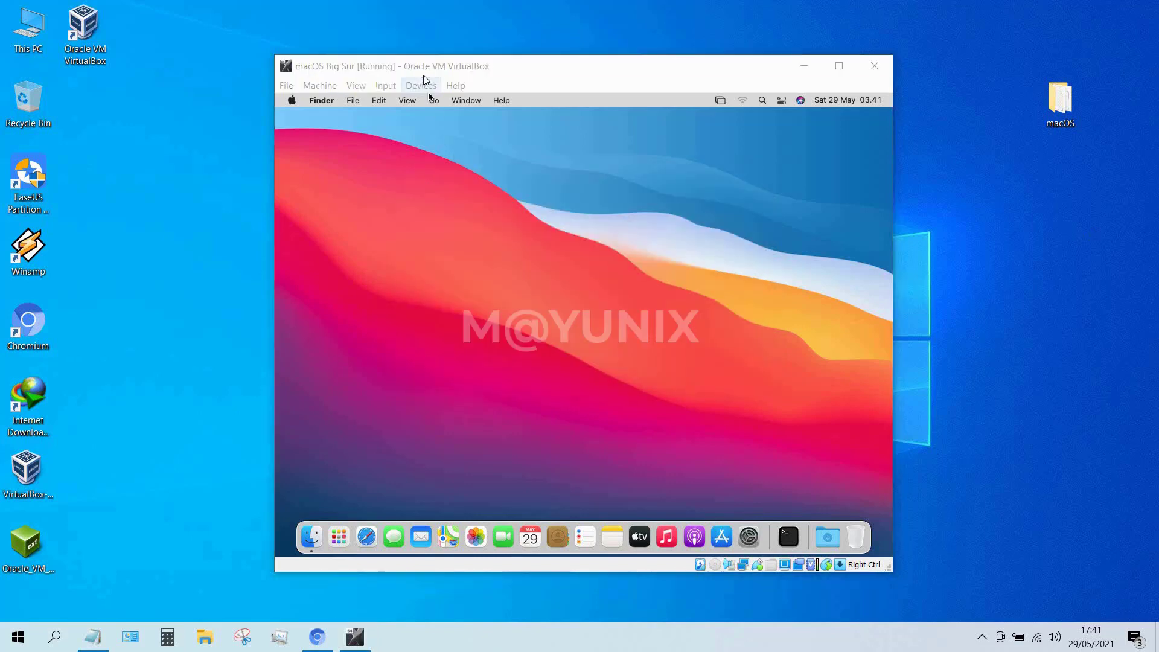
left_click(425, 90)
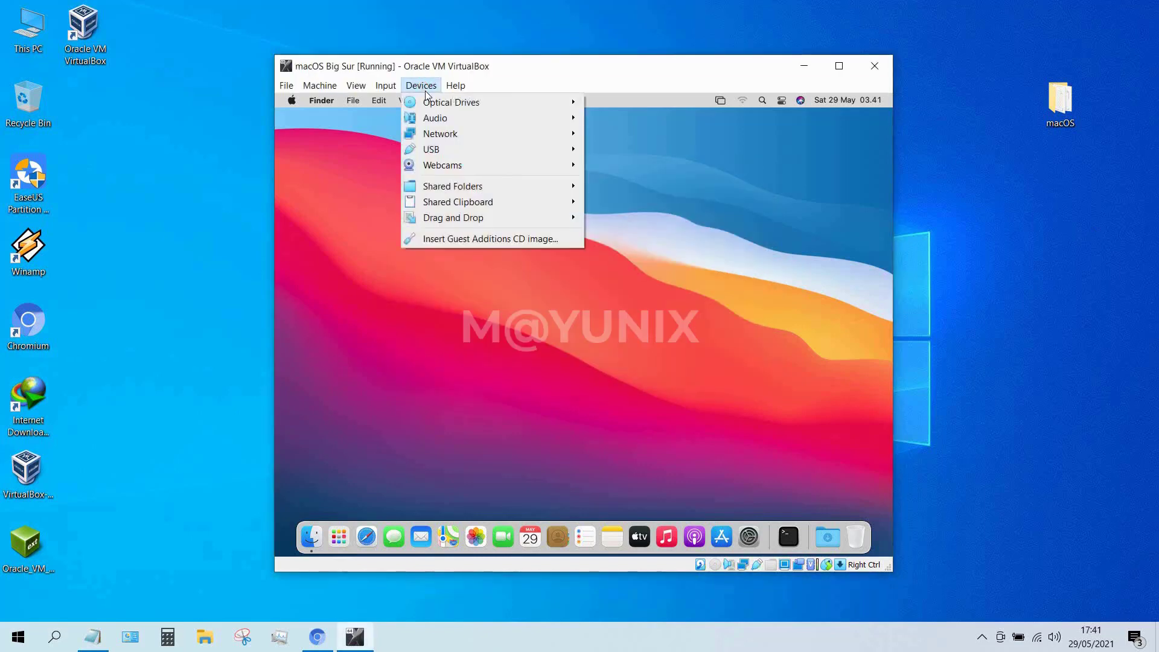
mouse_move(452, 104)
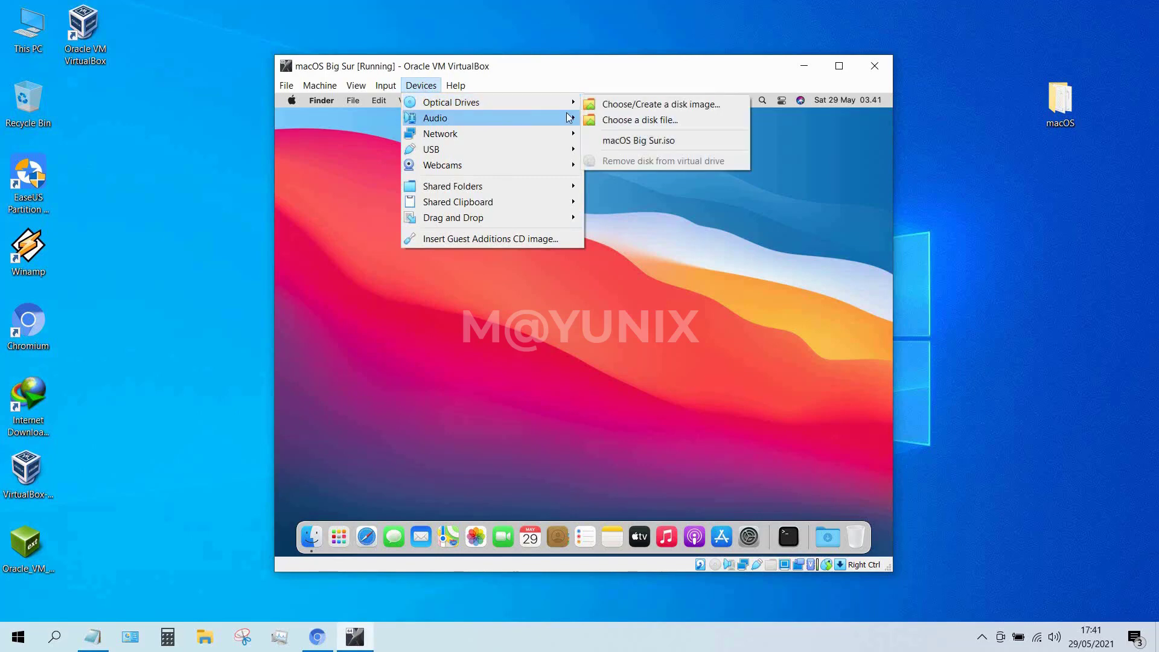
left_click(628, 120)
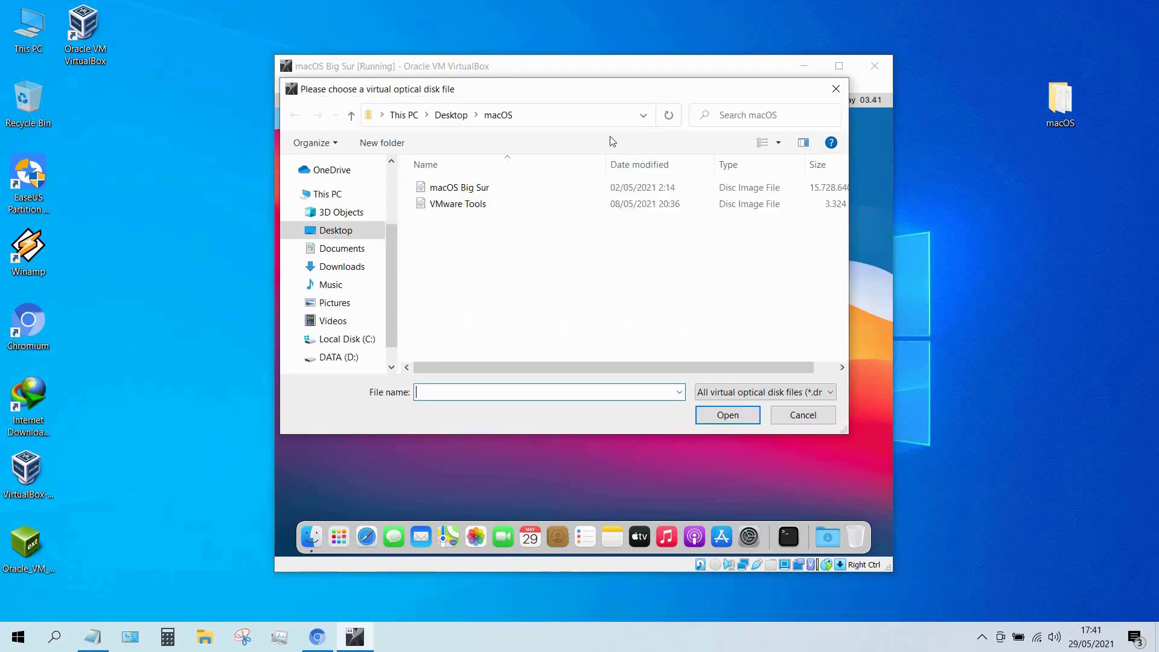
left_click(468, 205)
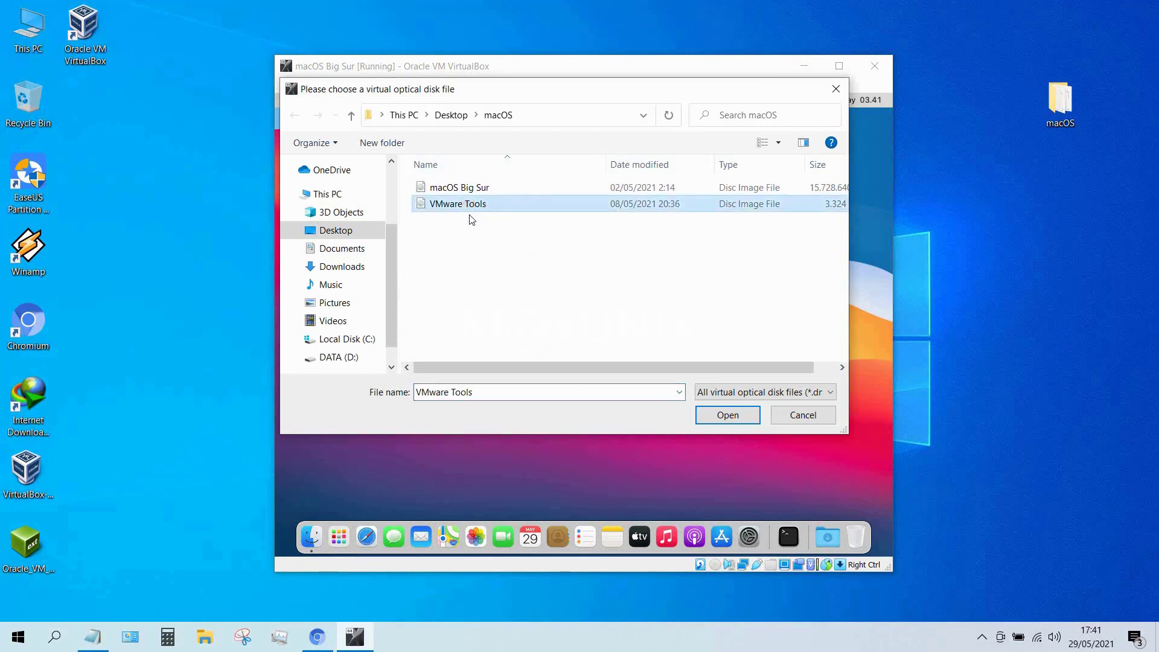
left_click(720, 416)
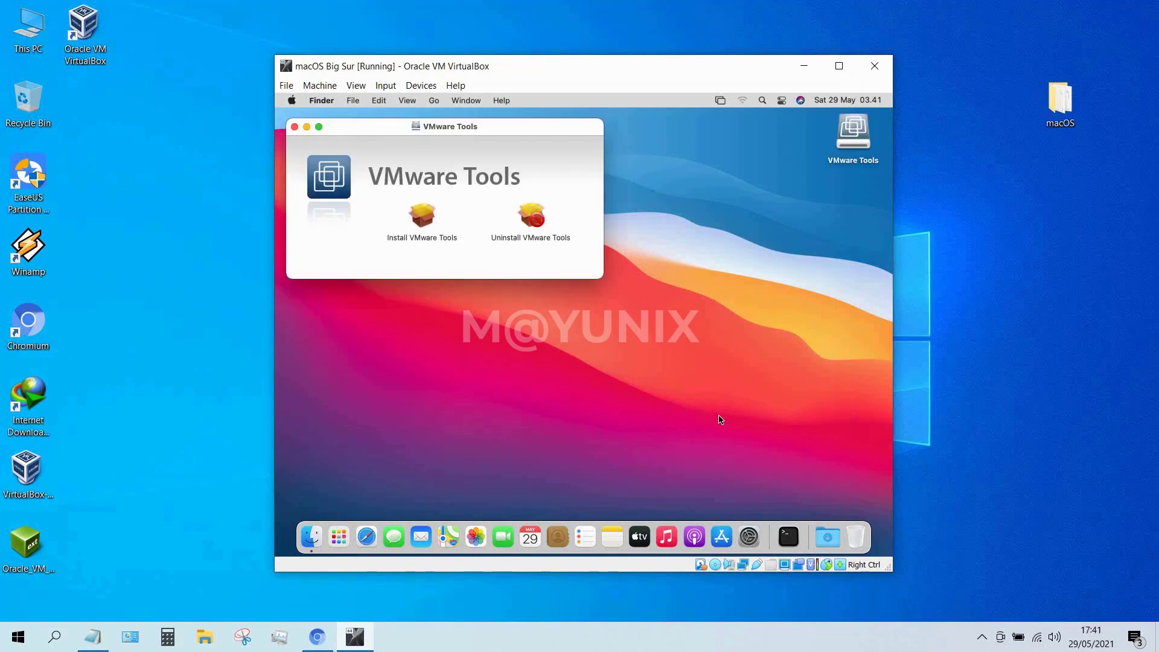
Run the VMware Tools installer and authorise the installation with the account password.
double_click(424, 218)
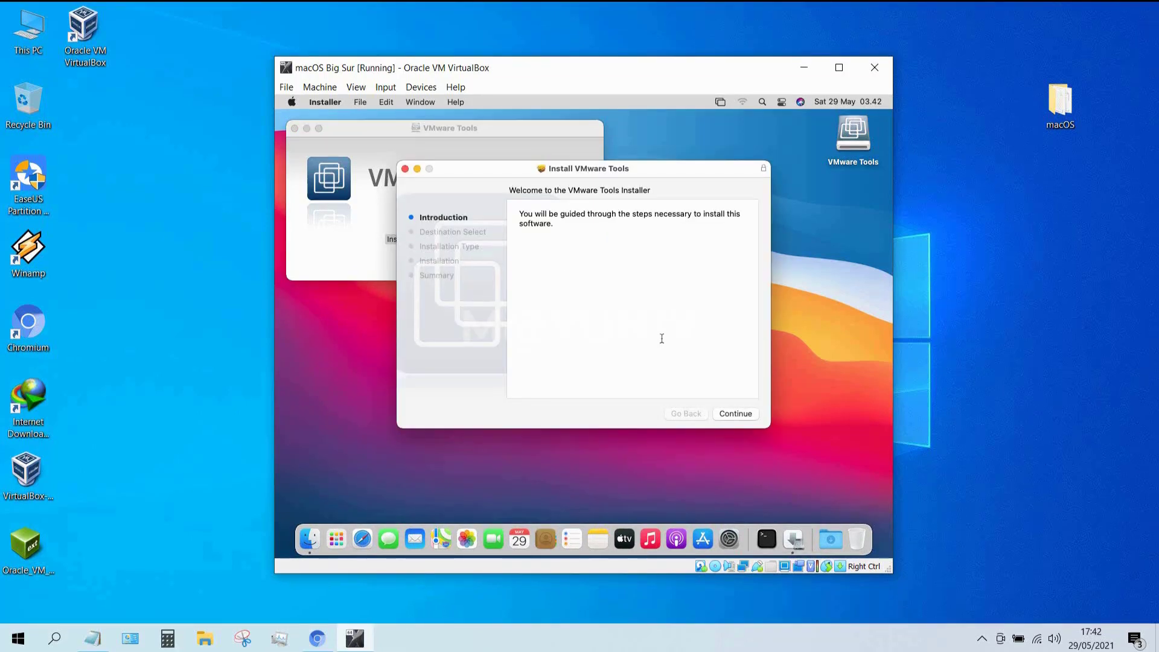
left_click(750, 415)
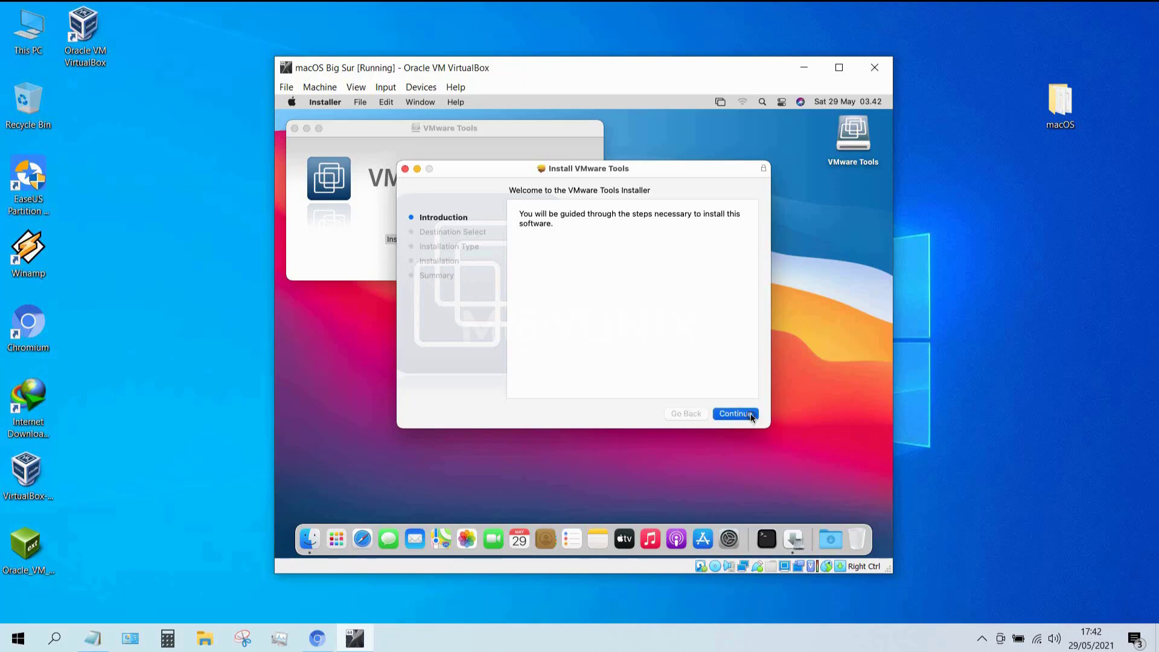
left_click(751, 414)
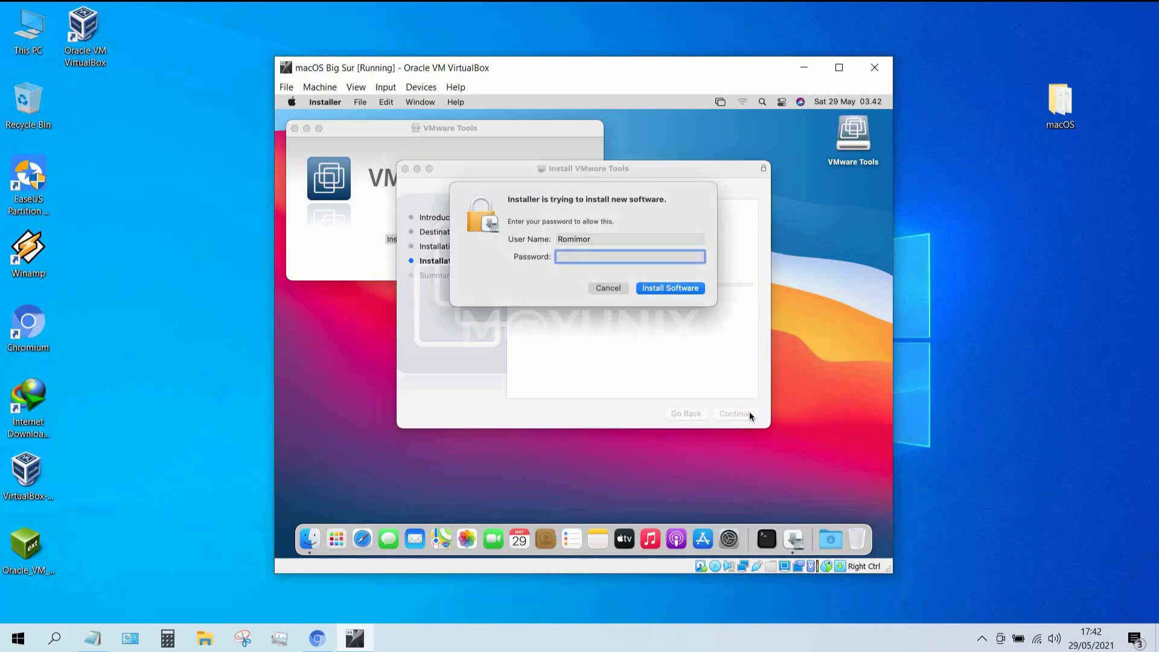
type("****")
left_click(676, 288)
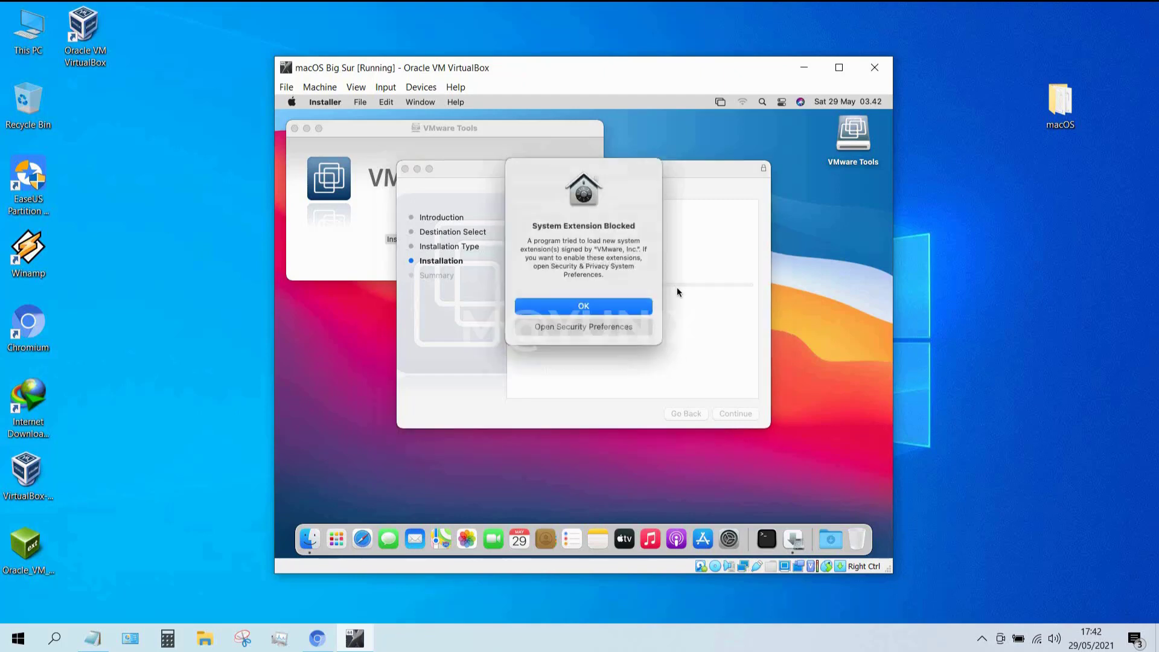
Unlock Security & Privacy with the password and allow the VMware, Inc. system software.
left_click(589, 325)
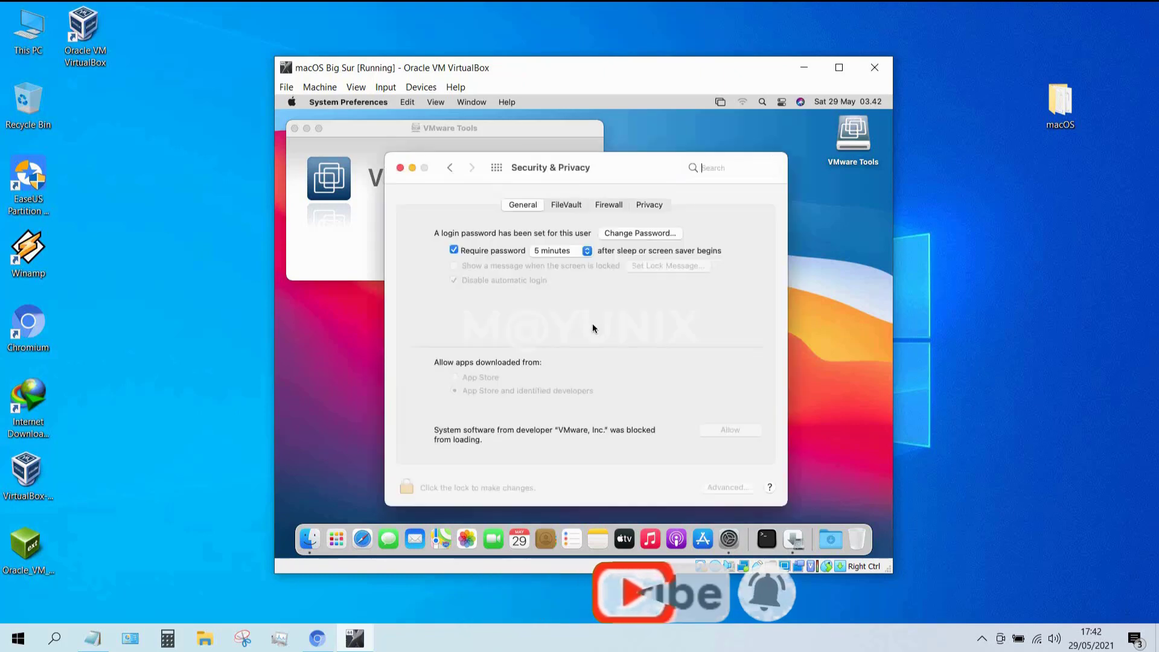
left_click(406, 486)
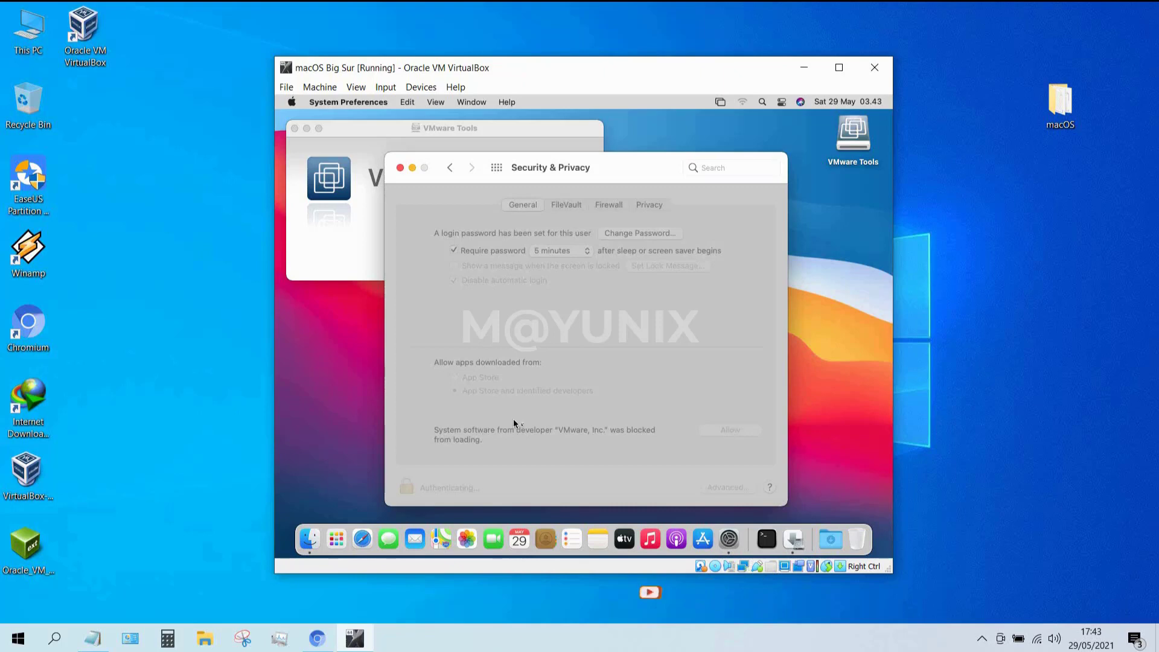
type("••••")
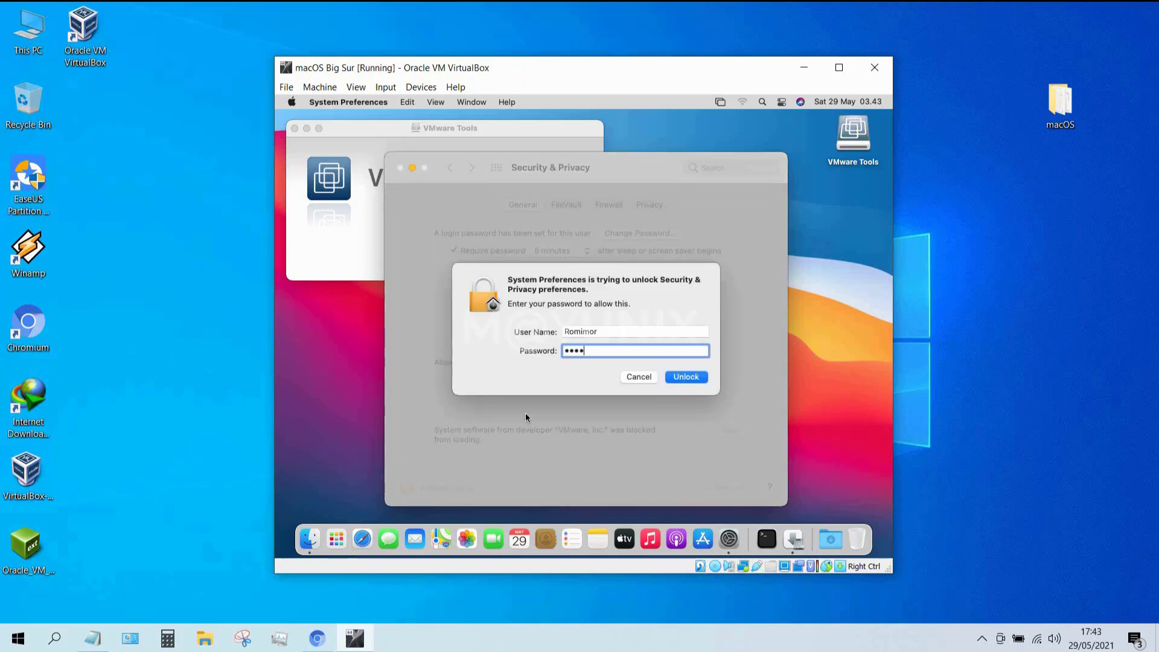
left_click(686, 377)
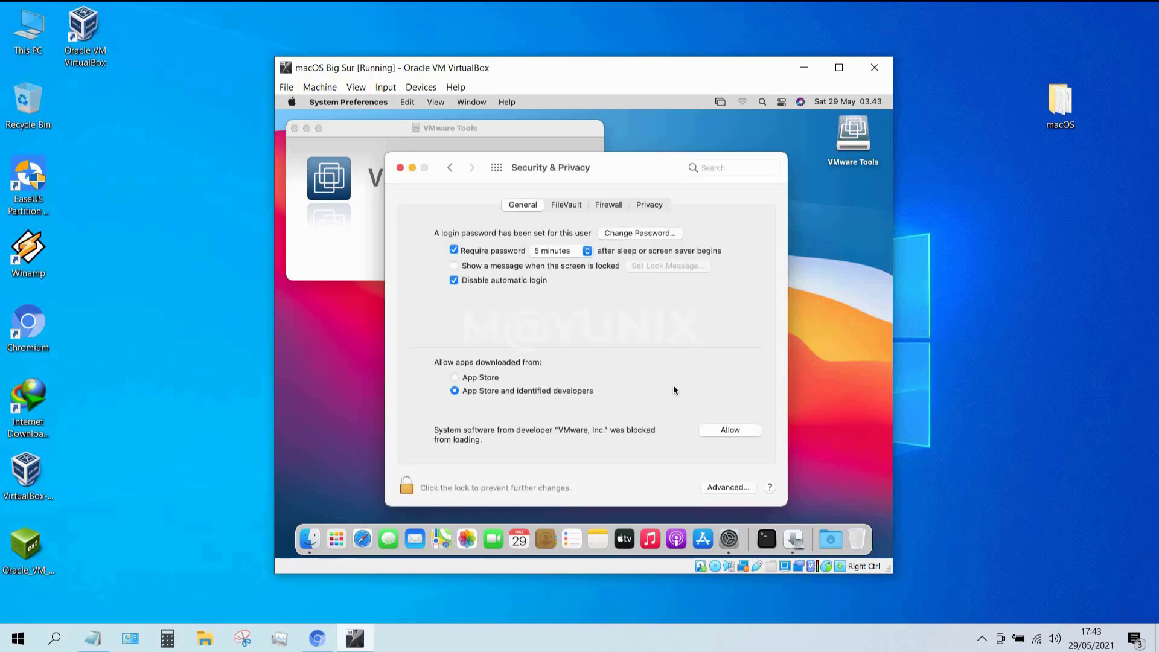
left_click(731, 428)
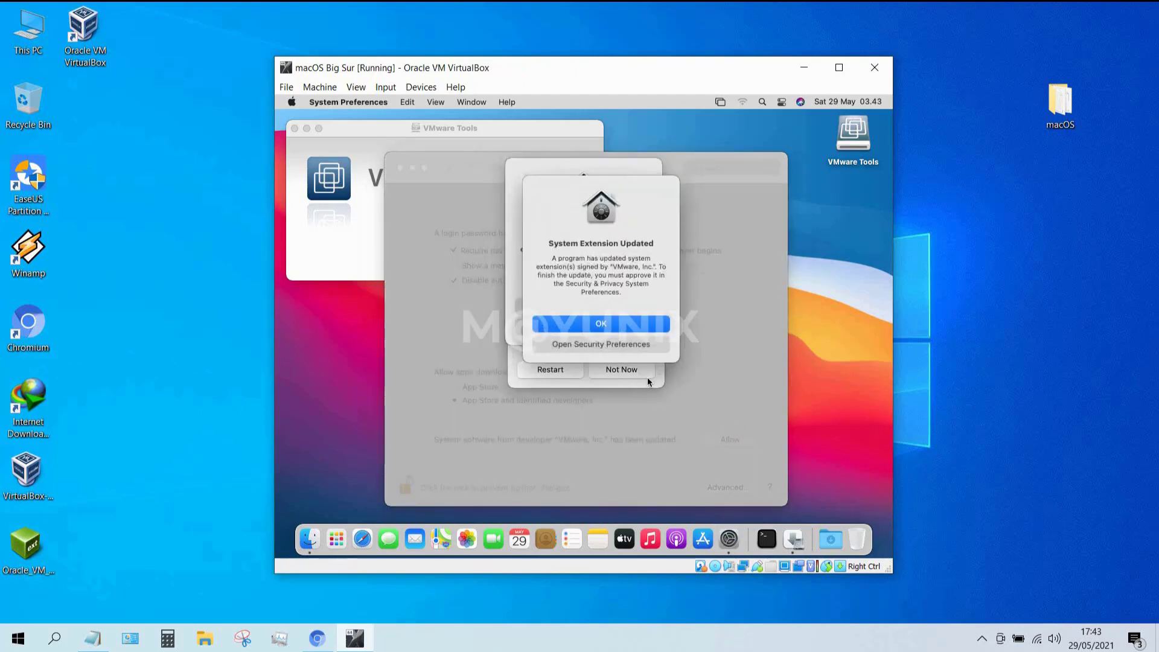
Dismiss the remaining extension alerts and postpone the restart with Not Now.
left_click(617, 346)
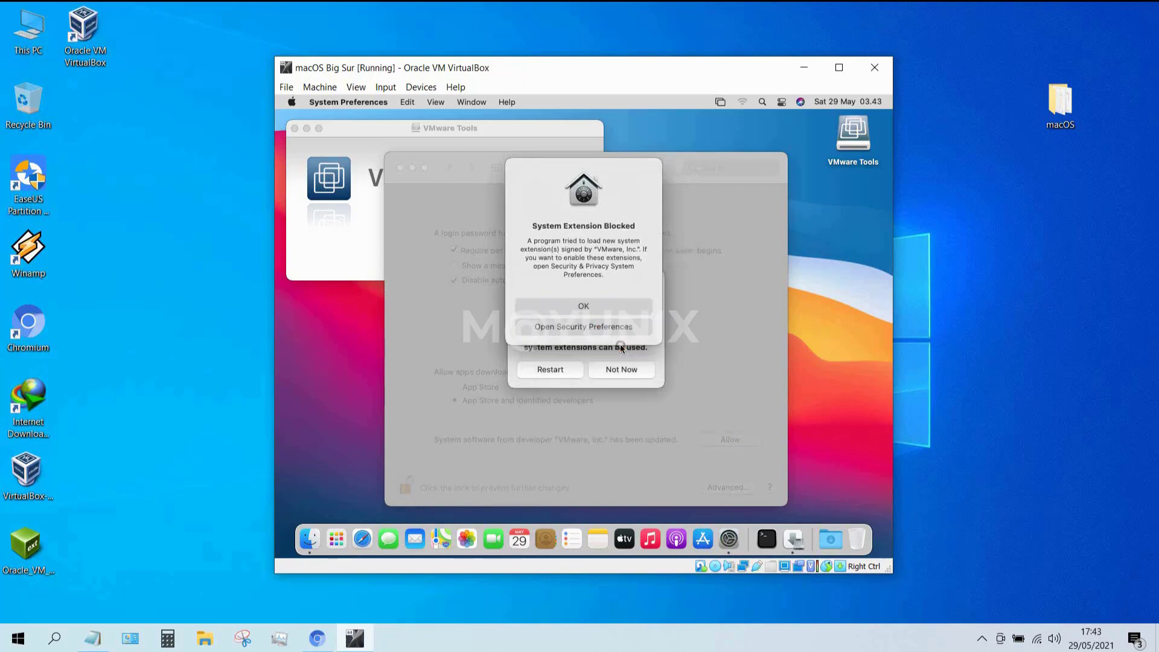
left_click(615, 326)
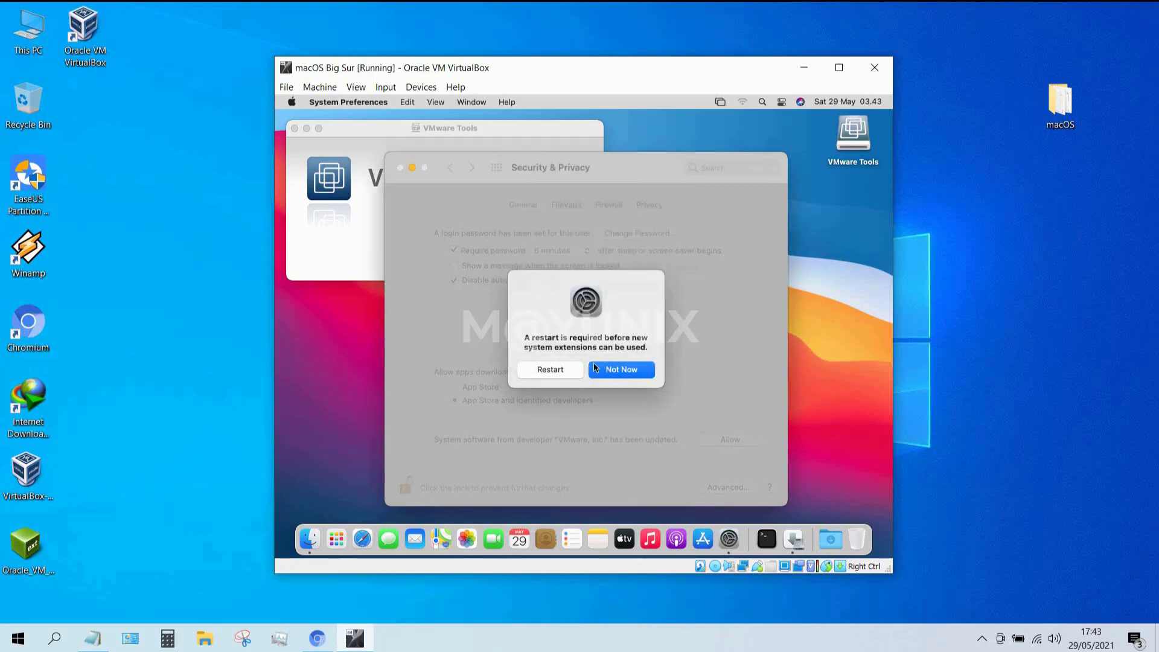
left_click(610, 374)
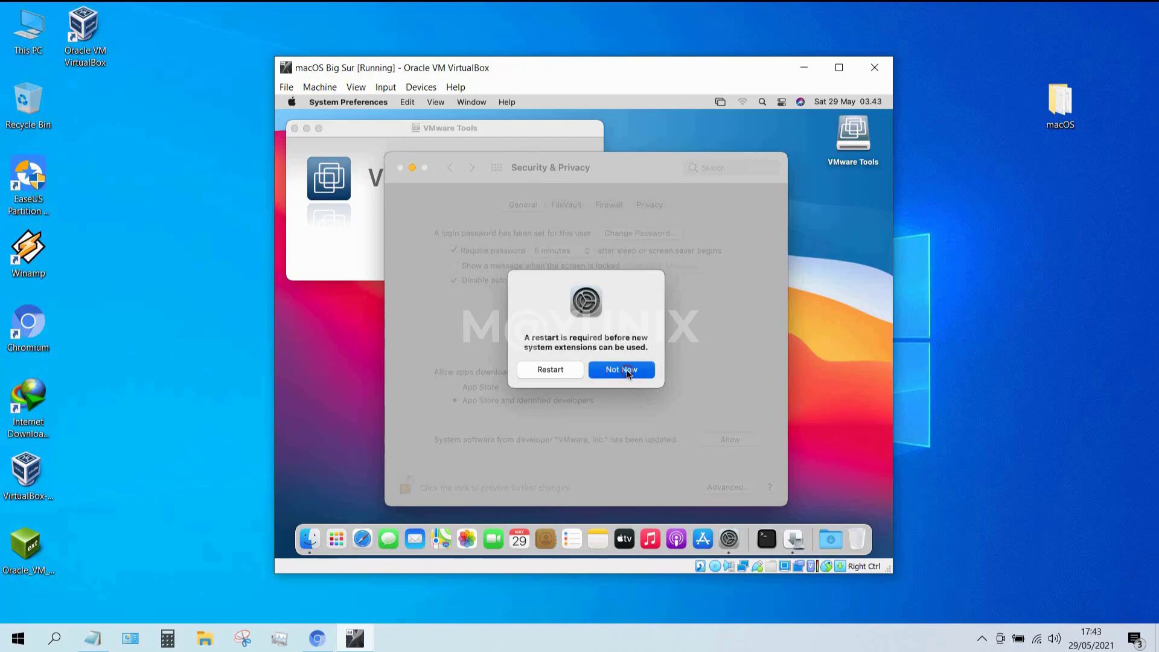
left_click(413, 166)
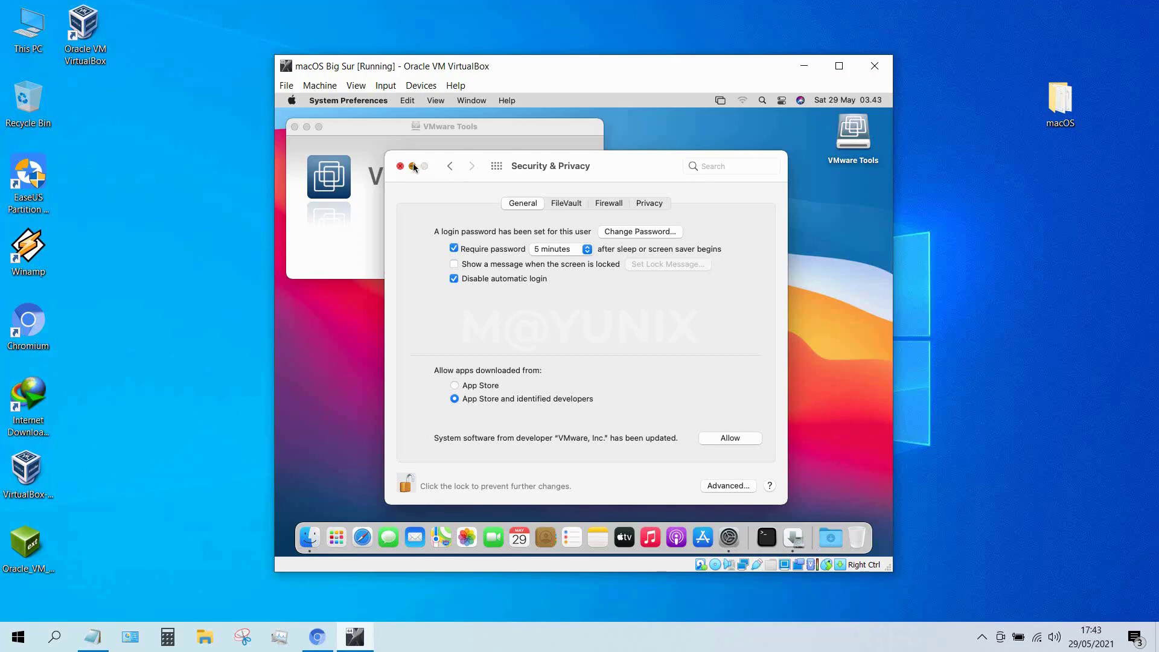
Restart the guest from the installer summary, log back in, and dismiss the shutdown notice.
left_click(674, 330)
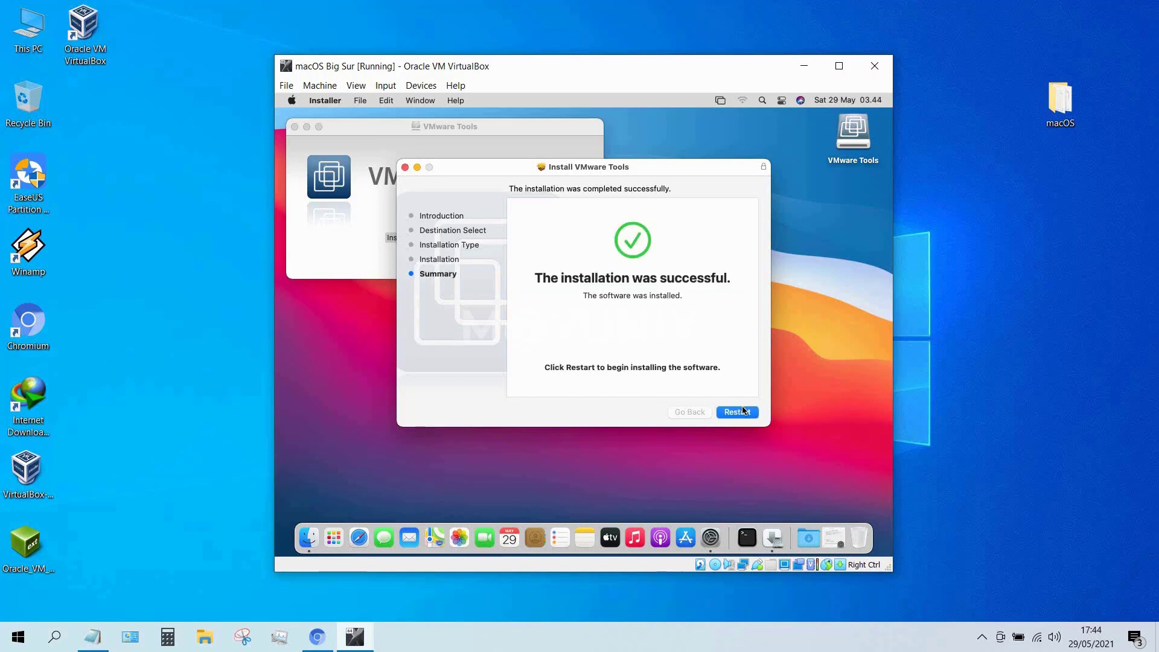
left_click(745, 412)
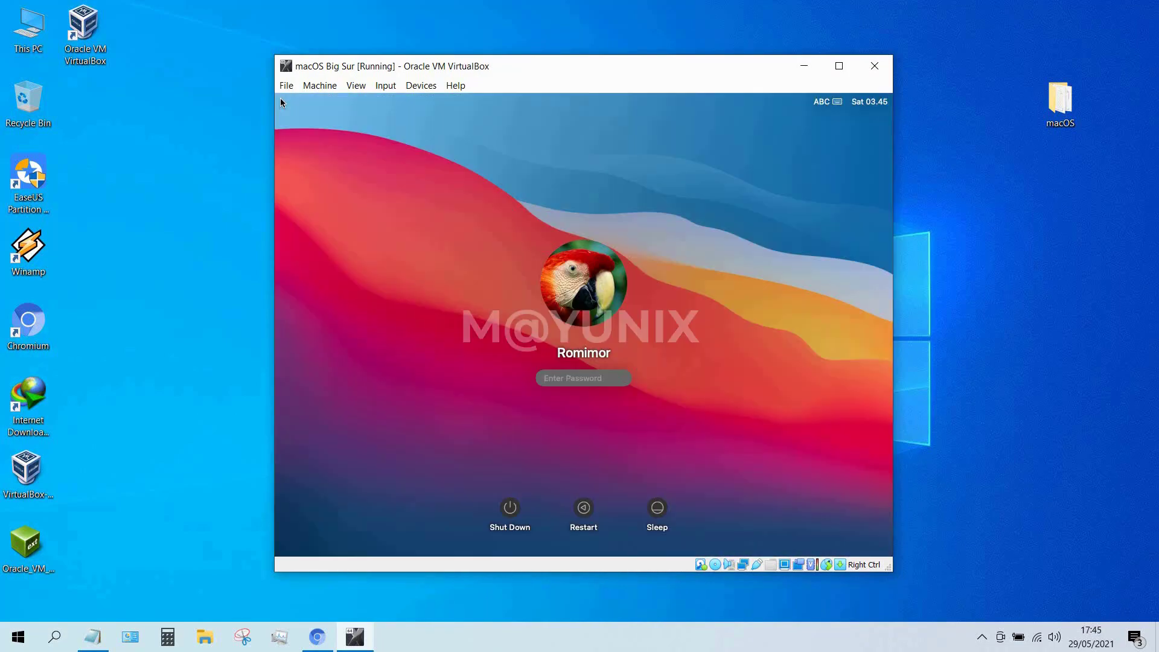
type("****")
key("Return")
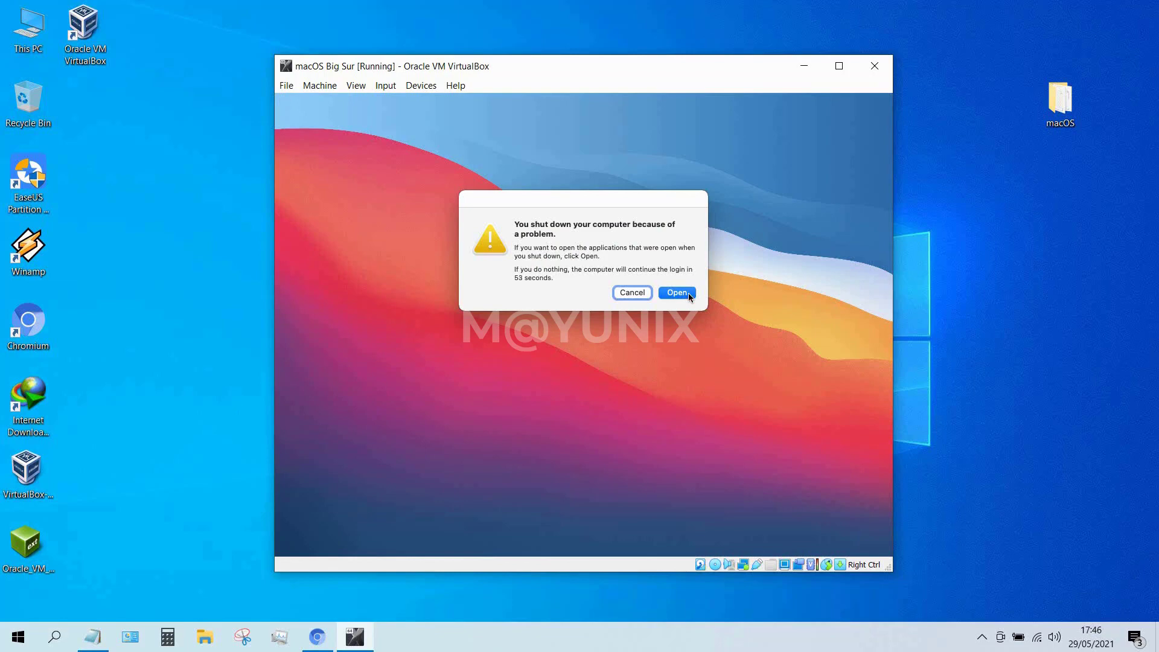
left_click(688, 293)
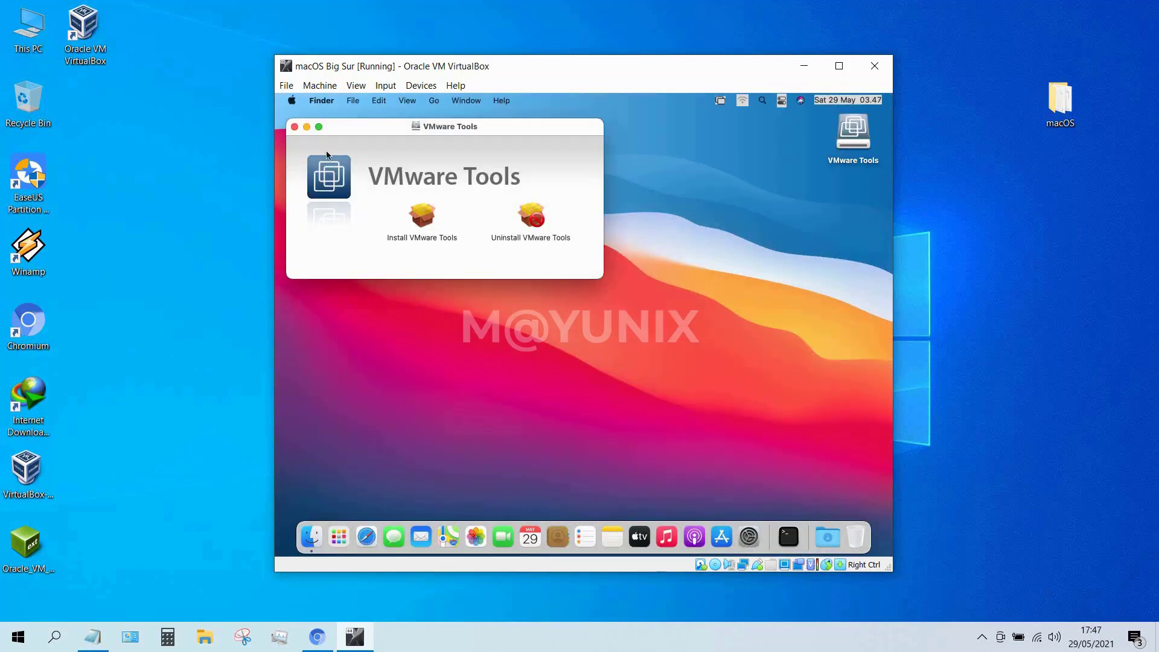
Close the VMware Tools window and review the hardware overview in About This Mac.
left_click(293, 128)
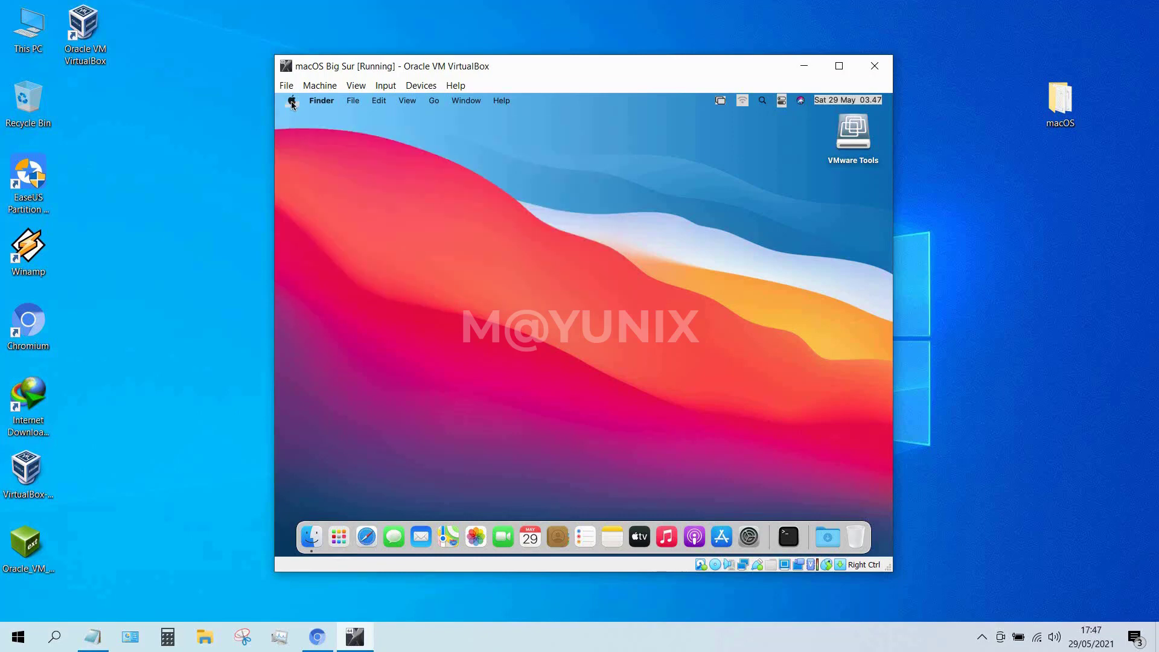
left_click(291, 101)
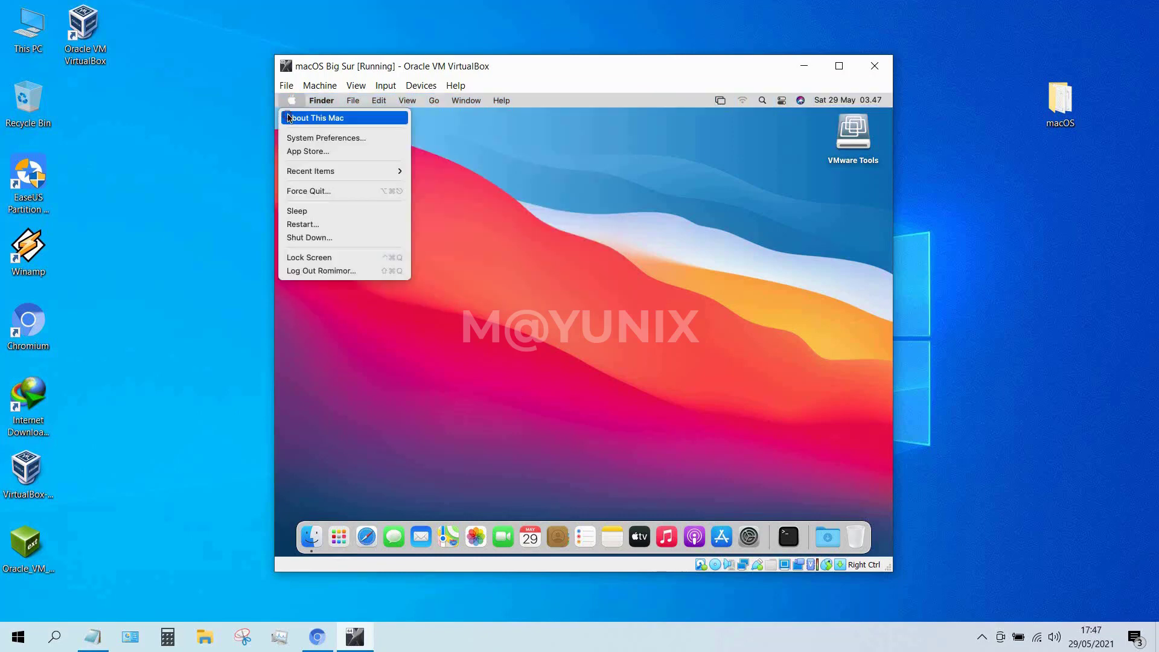
left_click(288, 115)
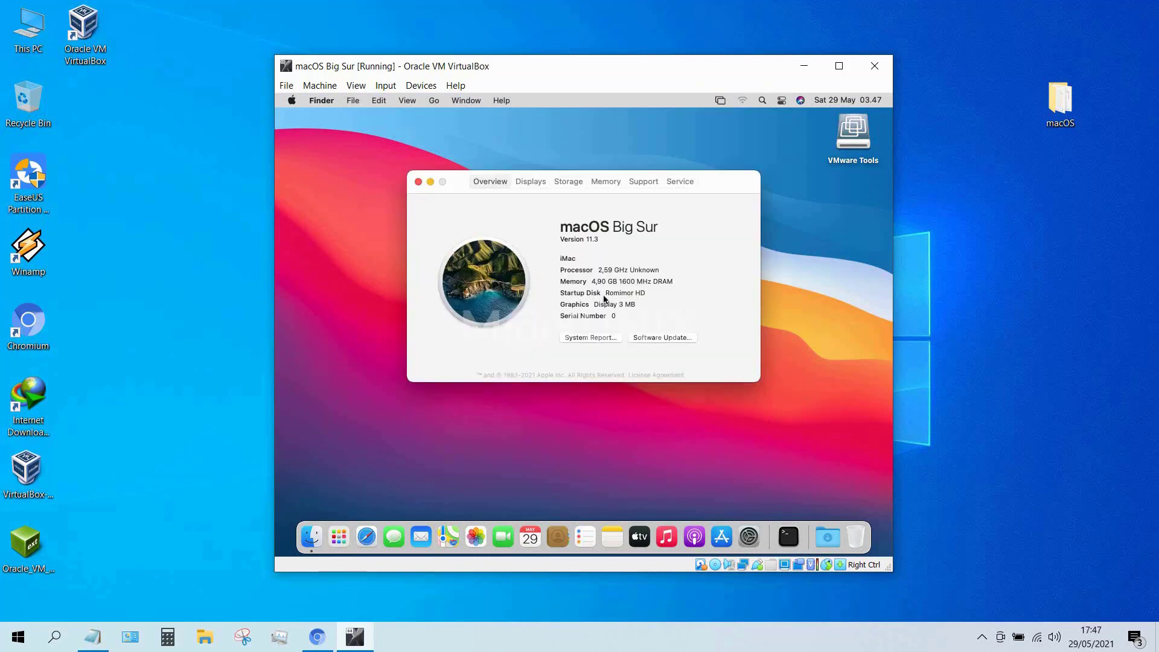
left_click(415, 179)
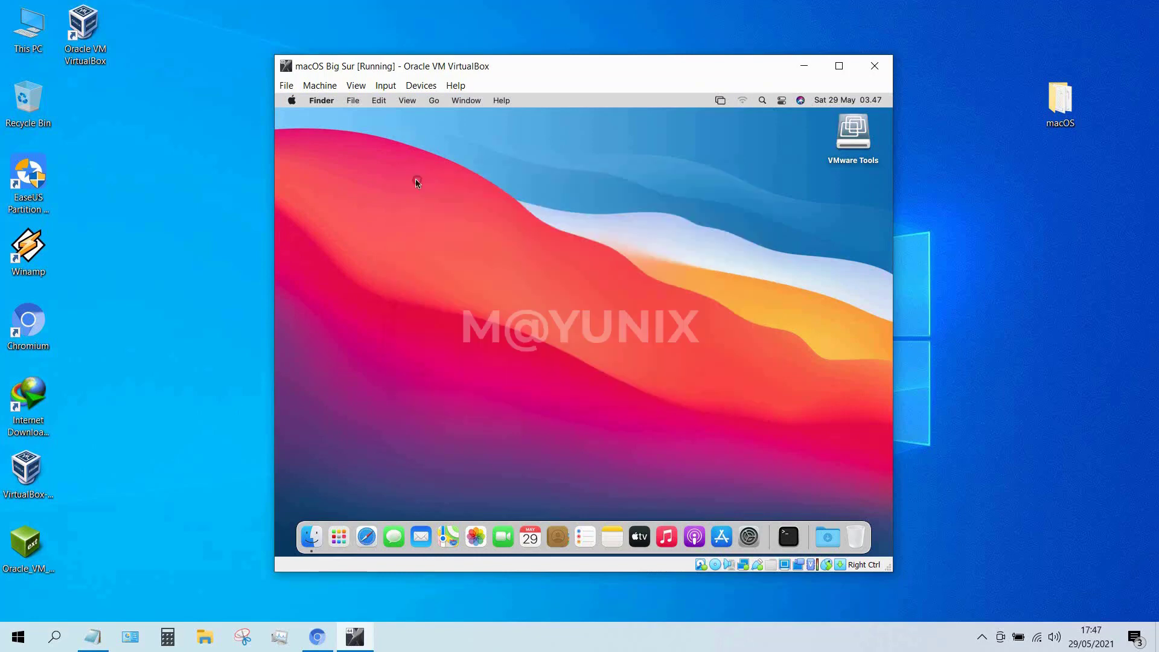
Shut down the macOS guest from the Apple menu and confirm.
left_click(290, 101)
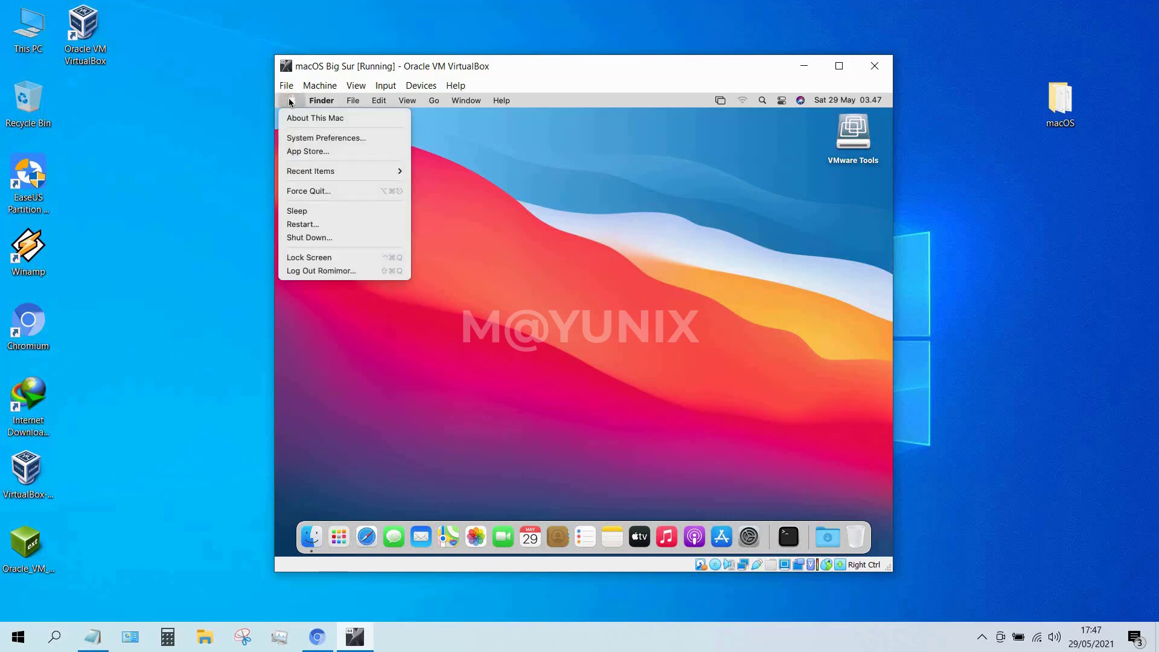
left_click(333, 240)
left_click(668, 273)
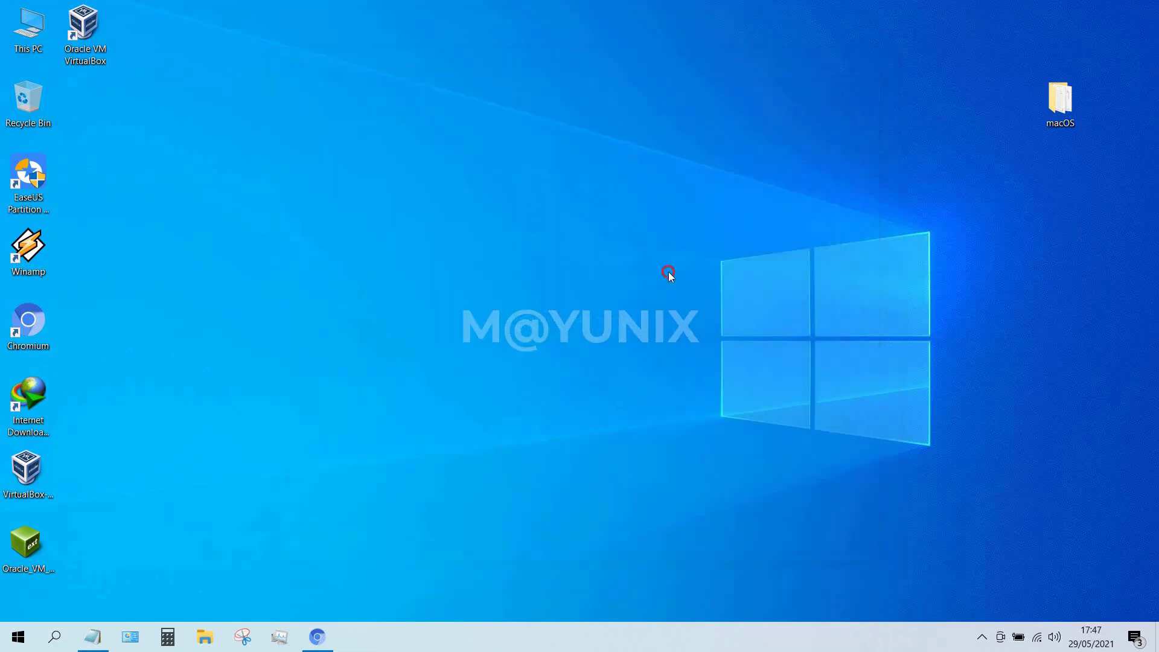
Launch VirtualBox and set the macOS Big Sur VM's graphics controller to VMSVGA.
double_click(104, 35)
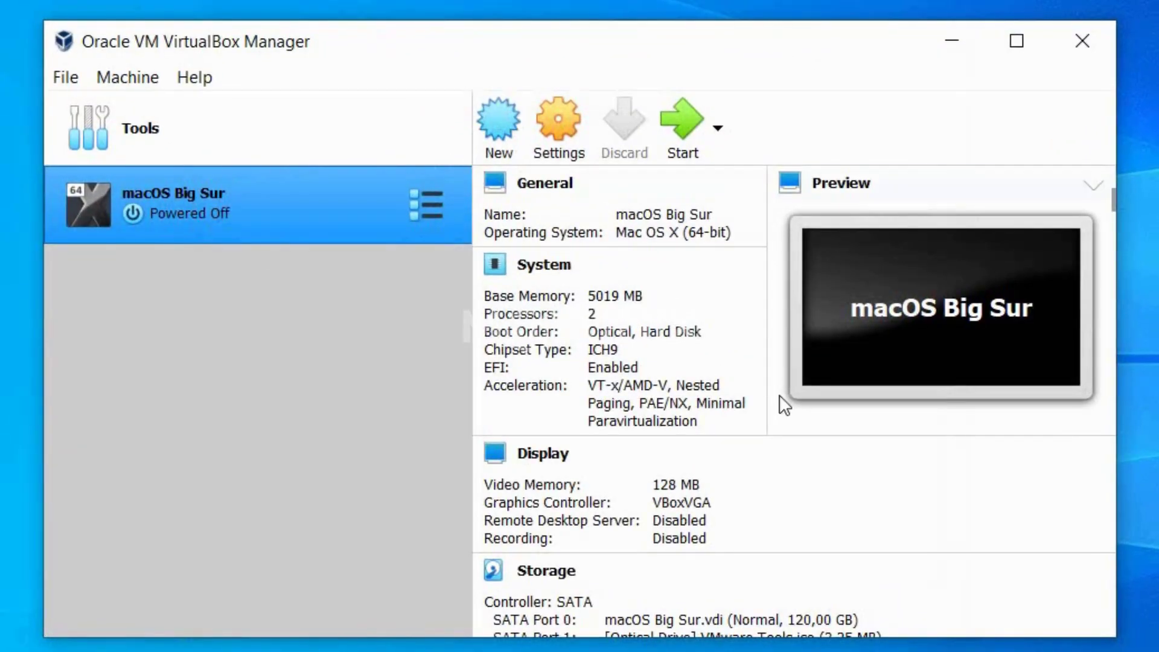
left_click(676, 504)
left_click(888, 567)
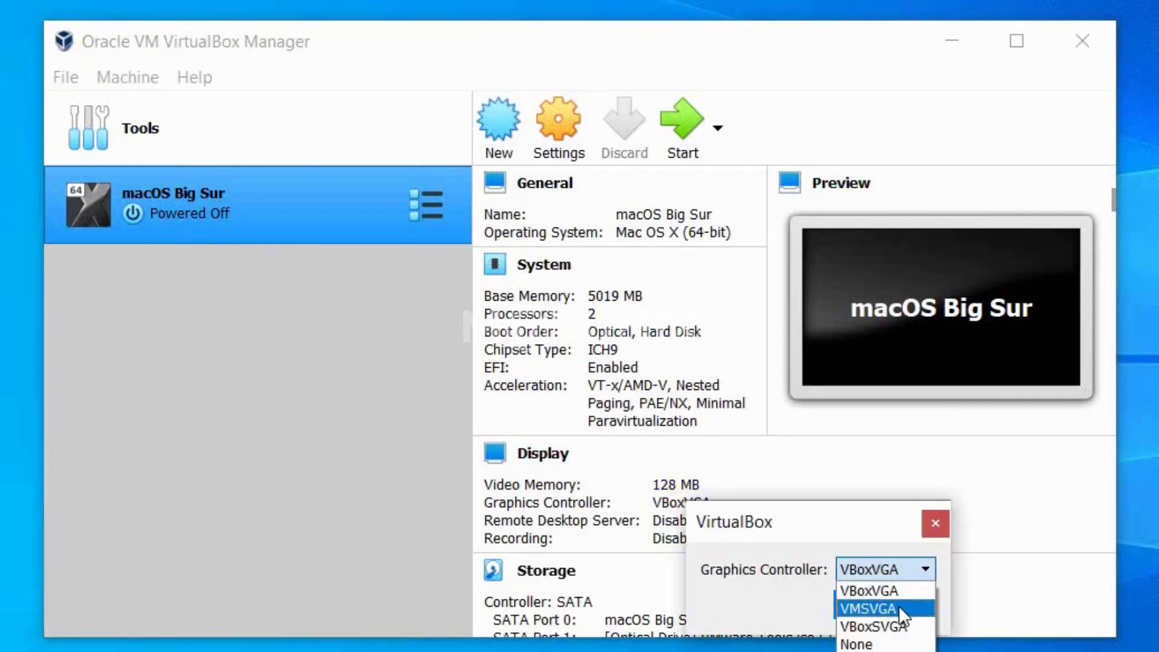
left_click(896, 606)
left_click(882, 609)
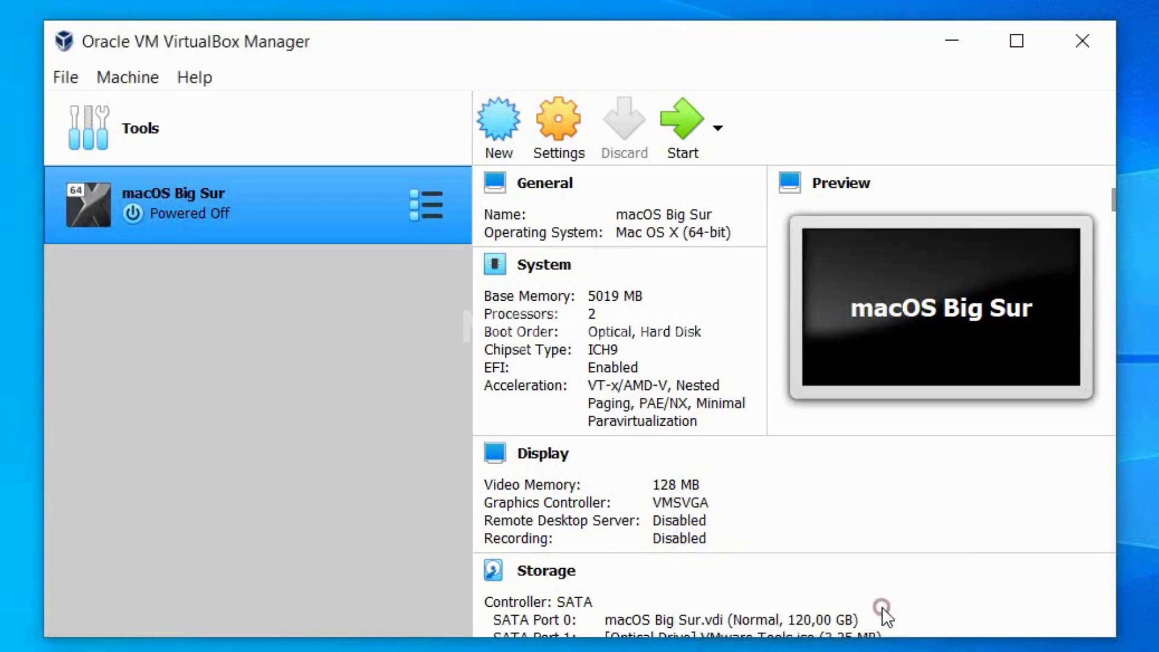
Raise the VM's video memory to 256 MB and start the macOS Big Sur VM.
left_click(677, 484)
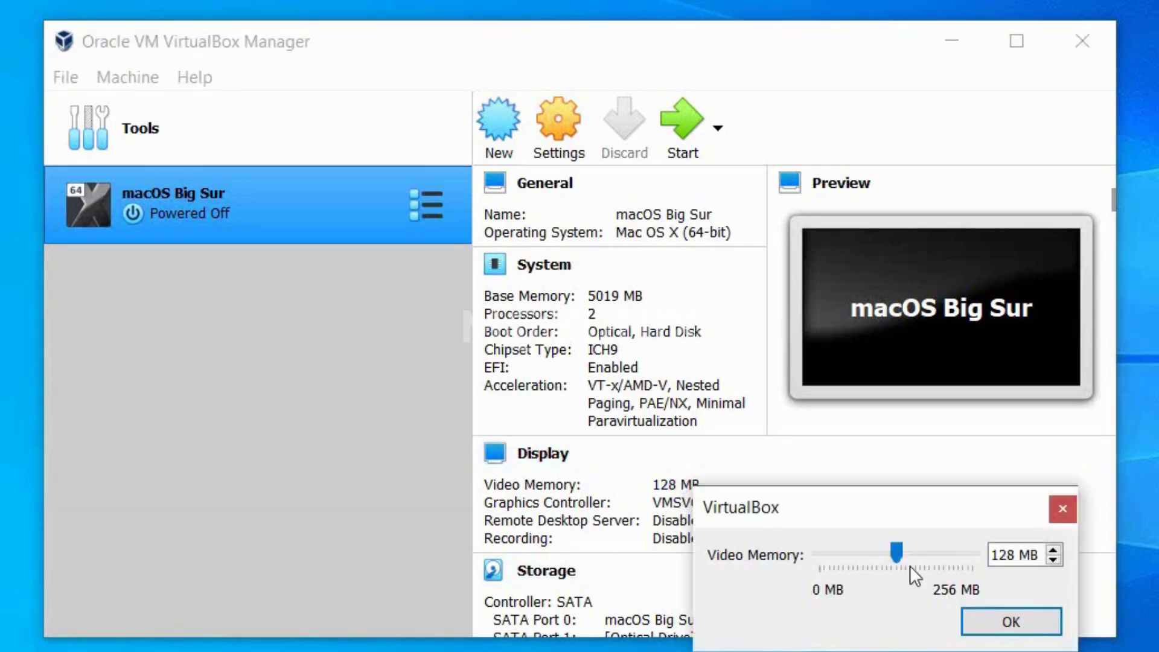
left_click_drag(897, 553, 972, 553)
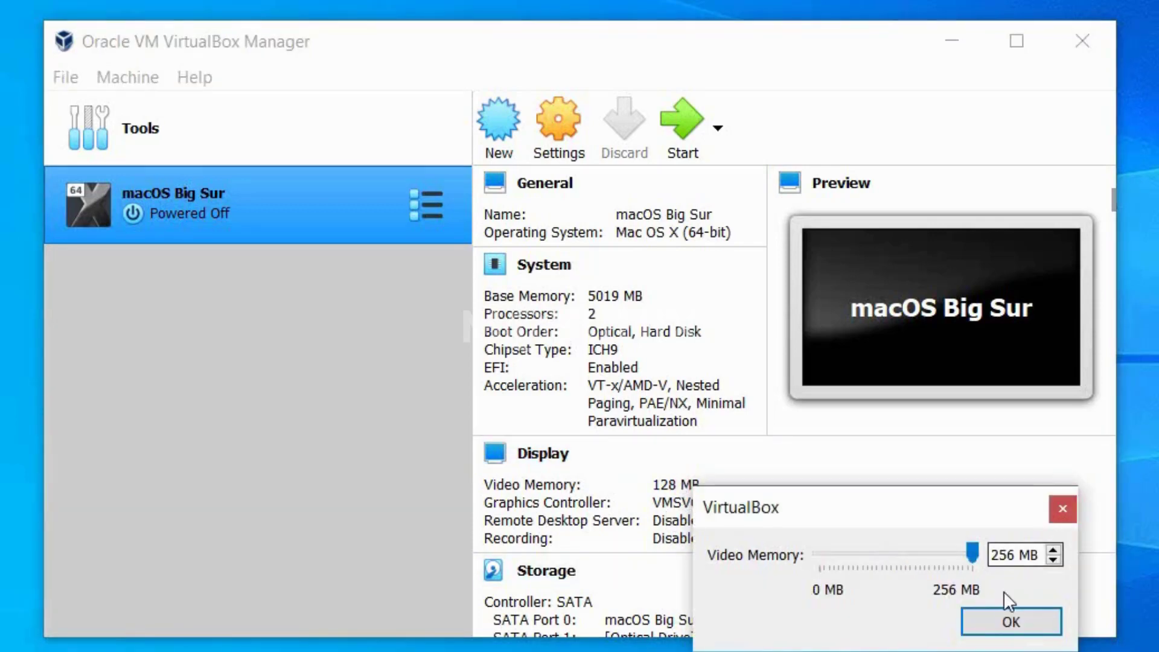
left_click(1009, 620)
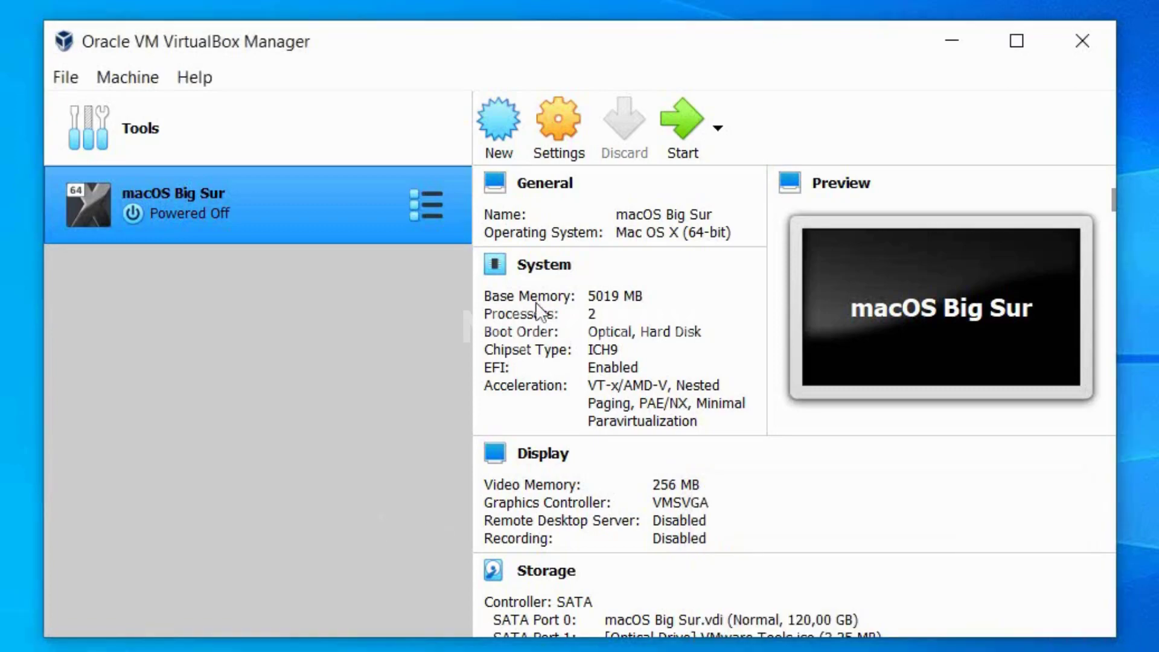
left_click(688, 140)
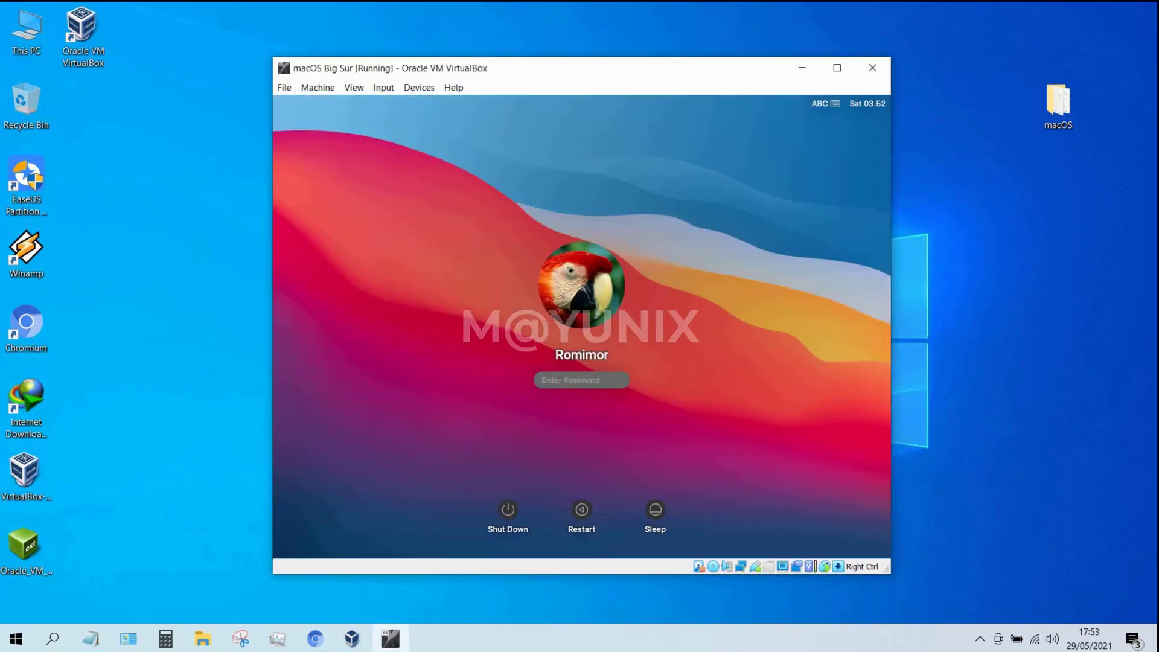
Log in to the macOS guest with the account password and eject the VMware Tools disc.
type("••••")
left_click(626, 383)
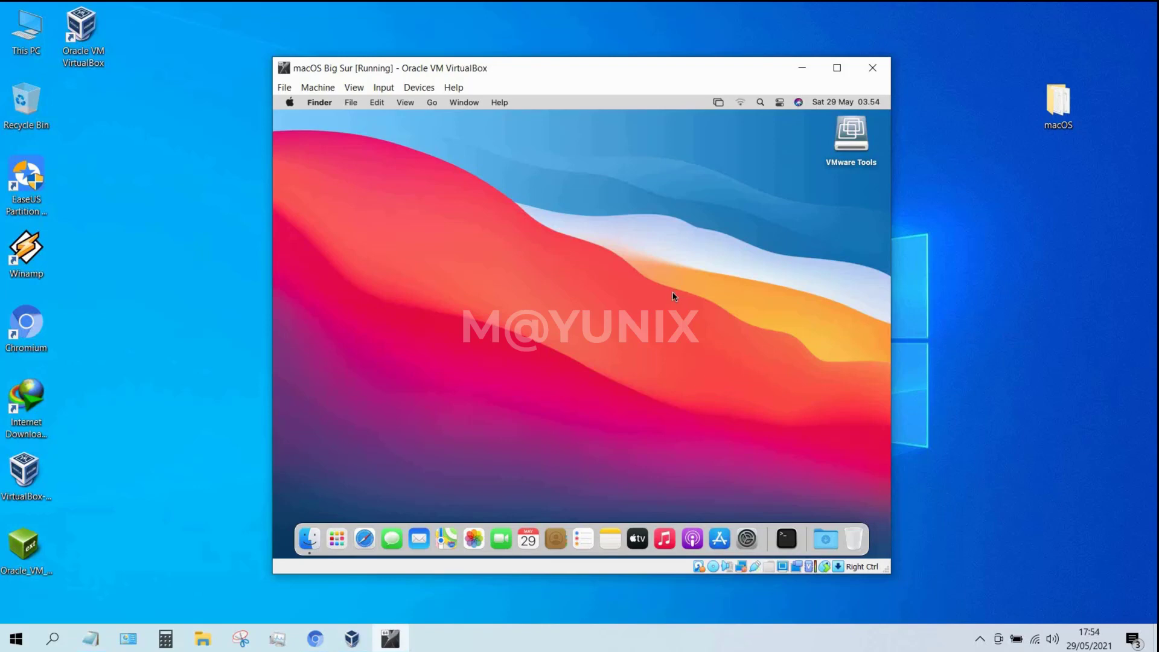
left_click(851, 138)
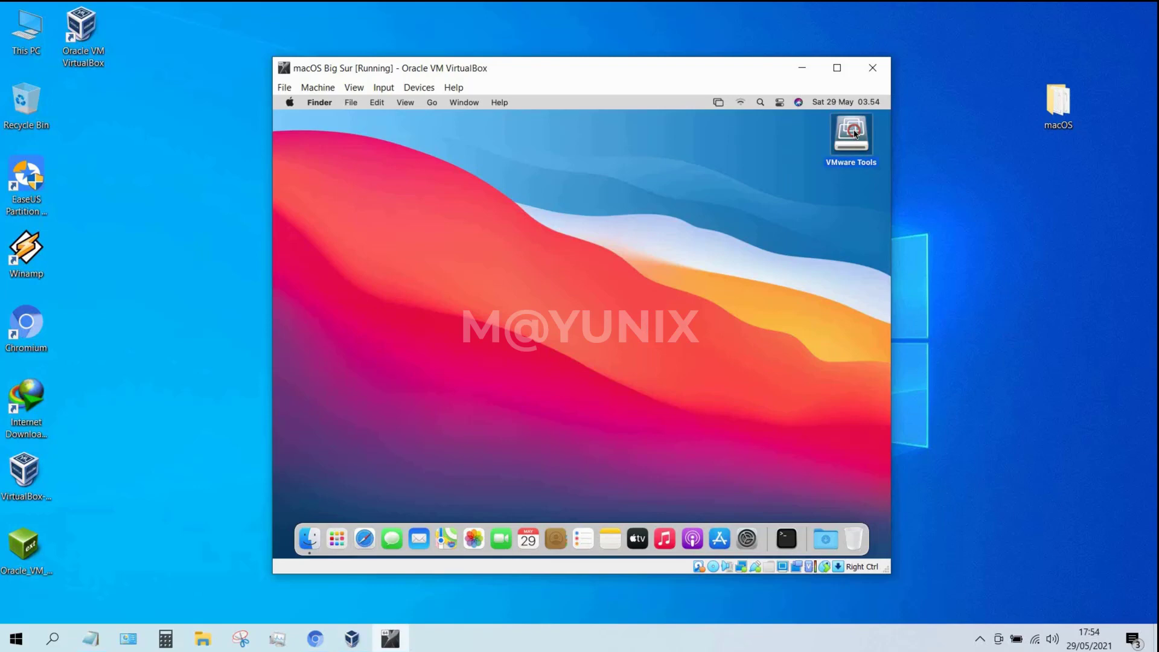
right_click(842, 158)
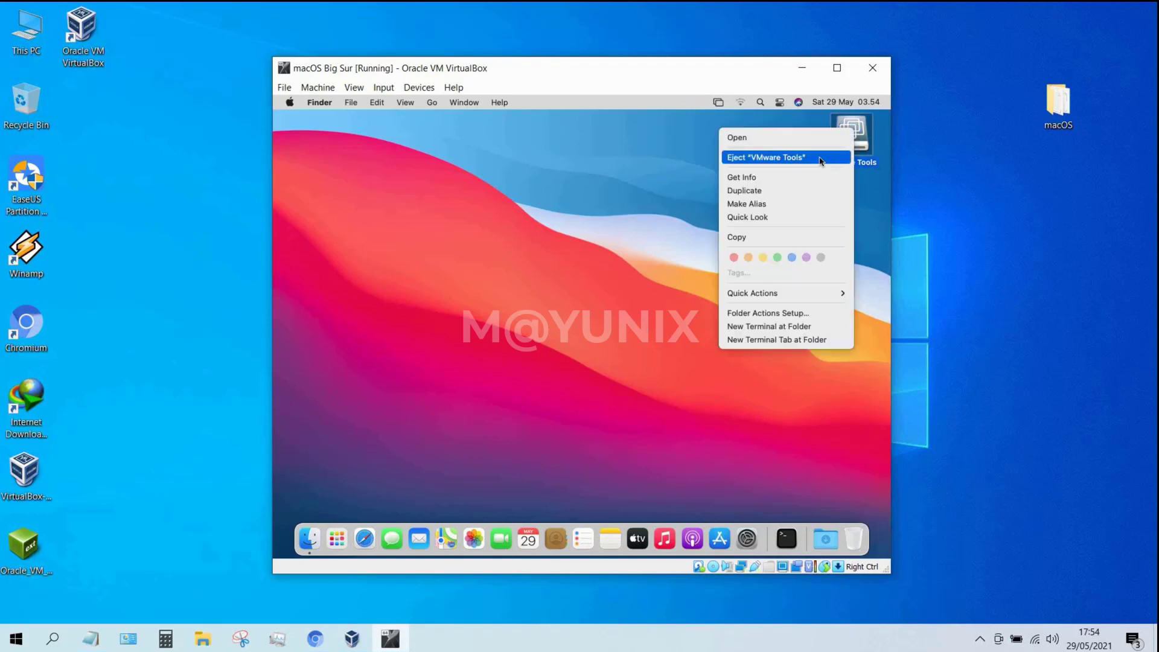
left_click(820, 160)
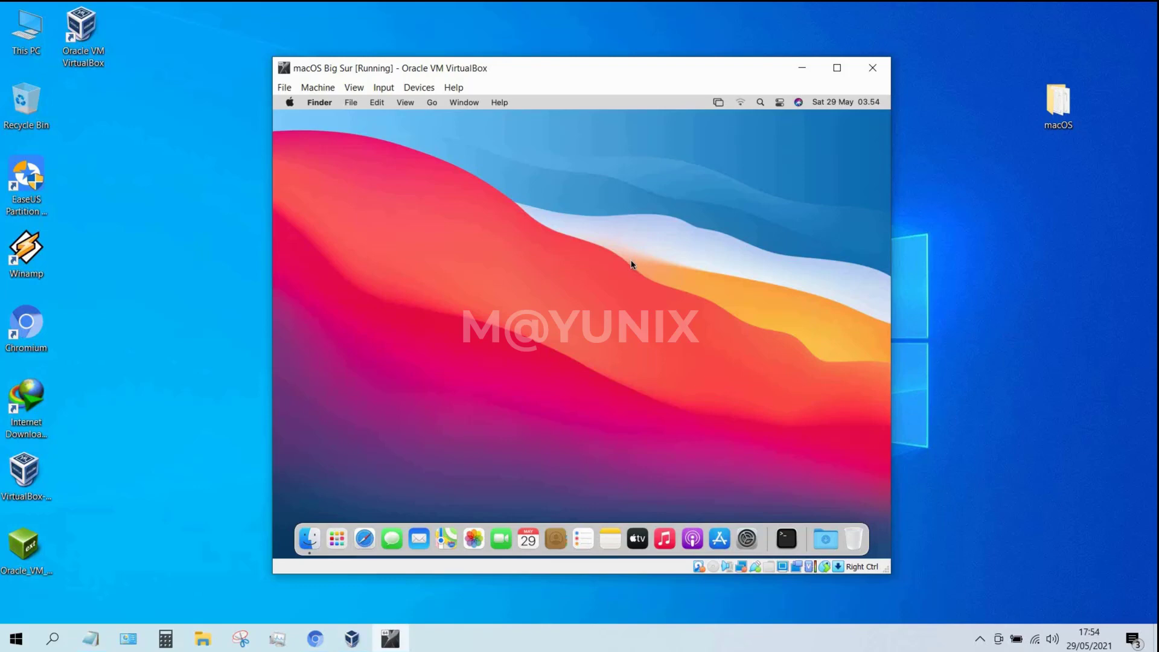
left_click(290, 102)
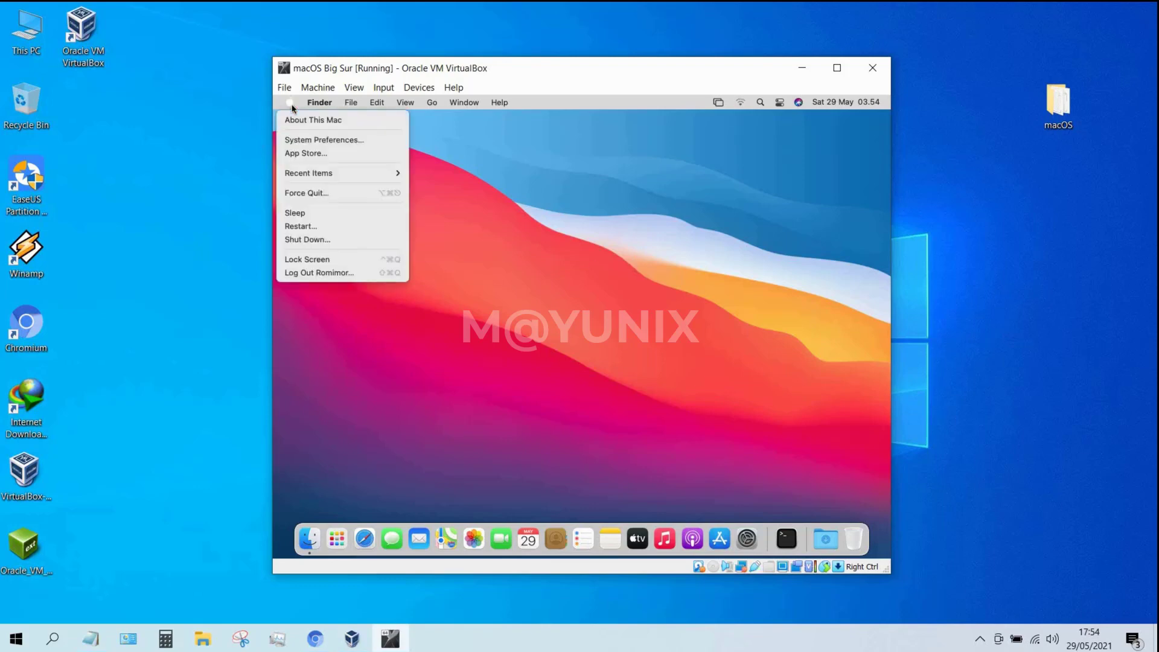
left_click(505, 199)
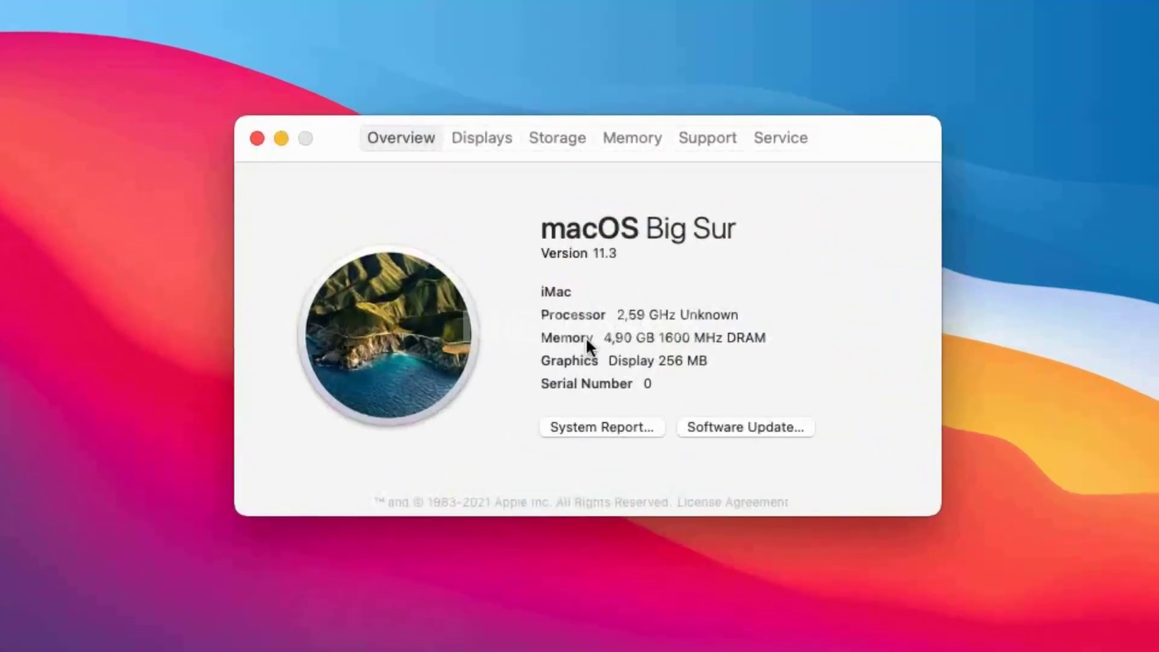
left_click_drag(613, 358, 723, 362)
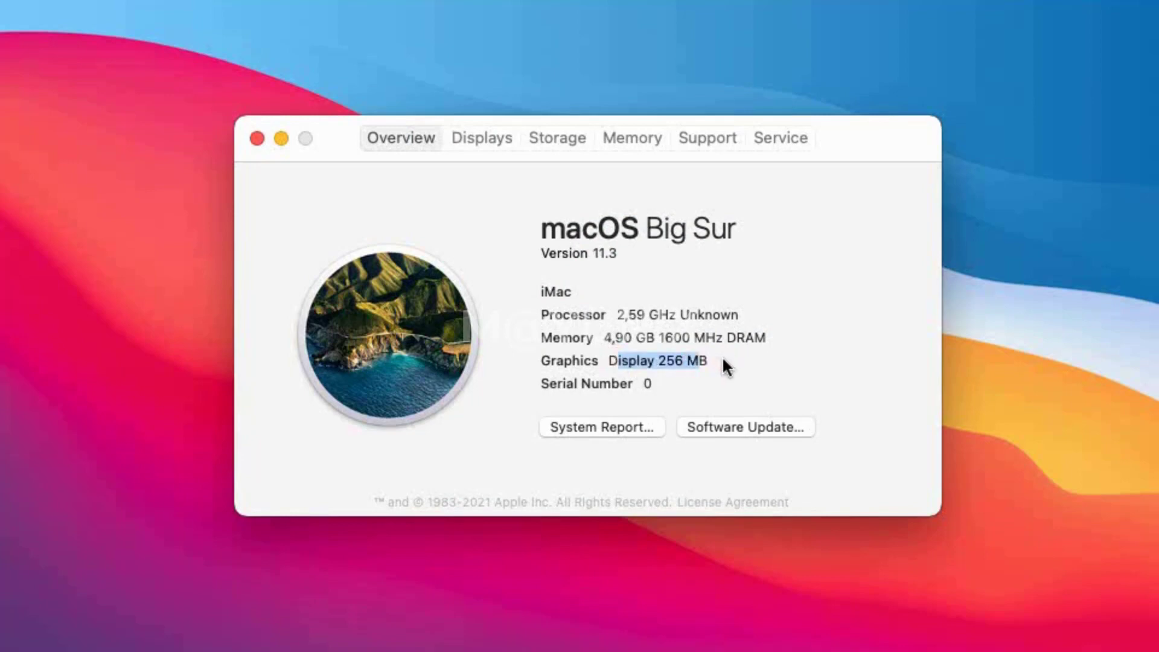
left_click(706, 358)
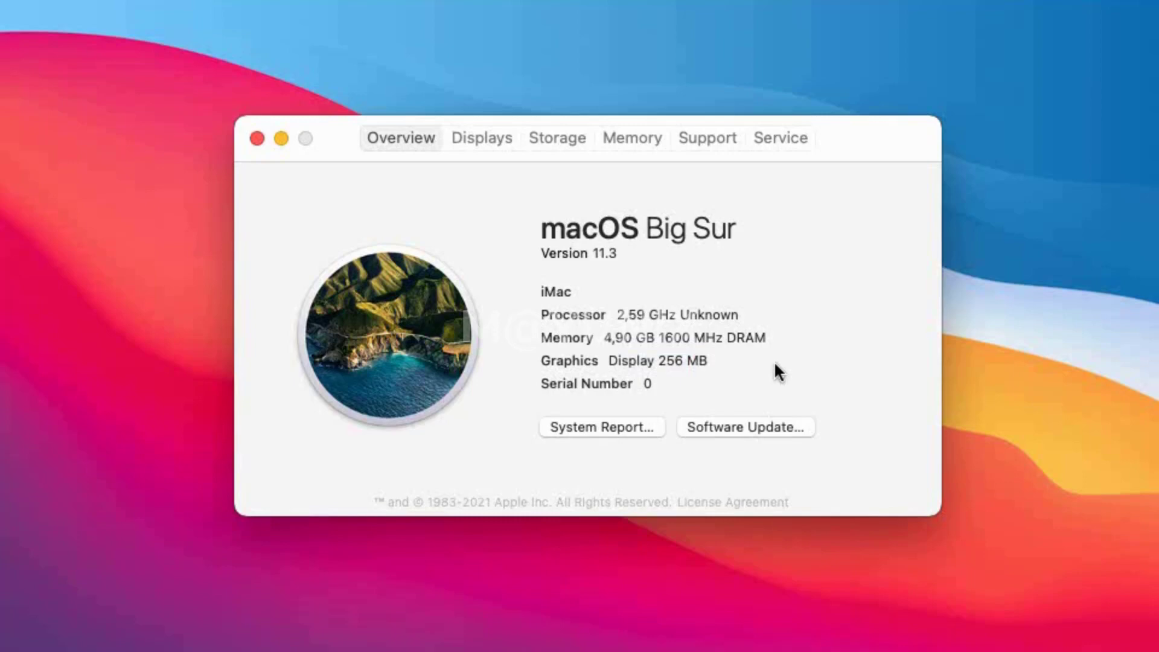
left_click(256, 138)
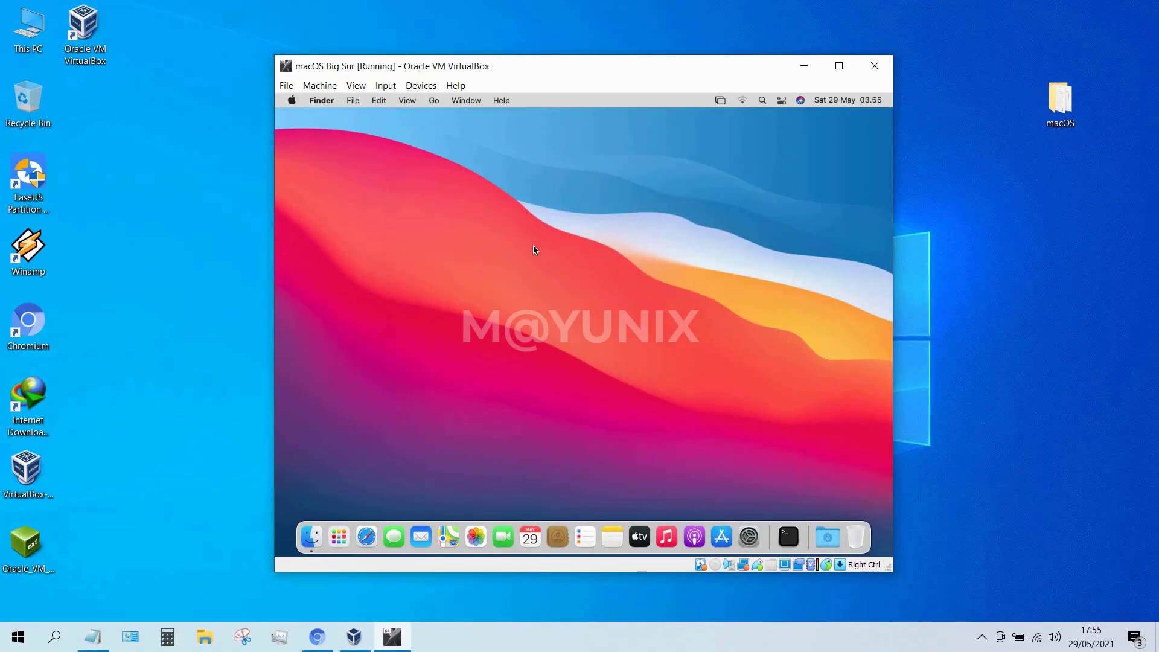
Launch Terminal in the macOS guest by searching Spotlight for 'terminal'.
left_click(761, 100)
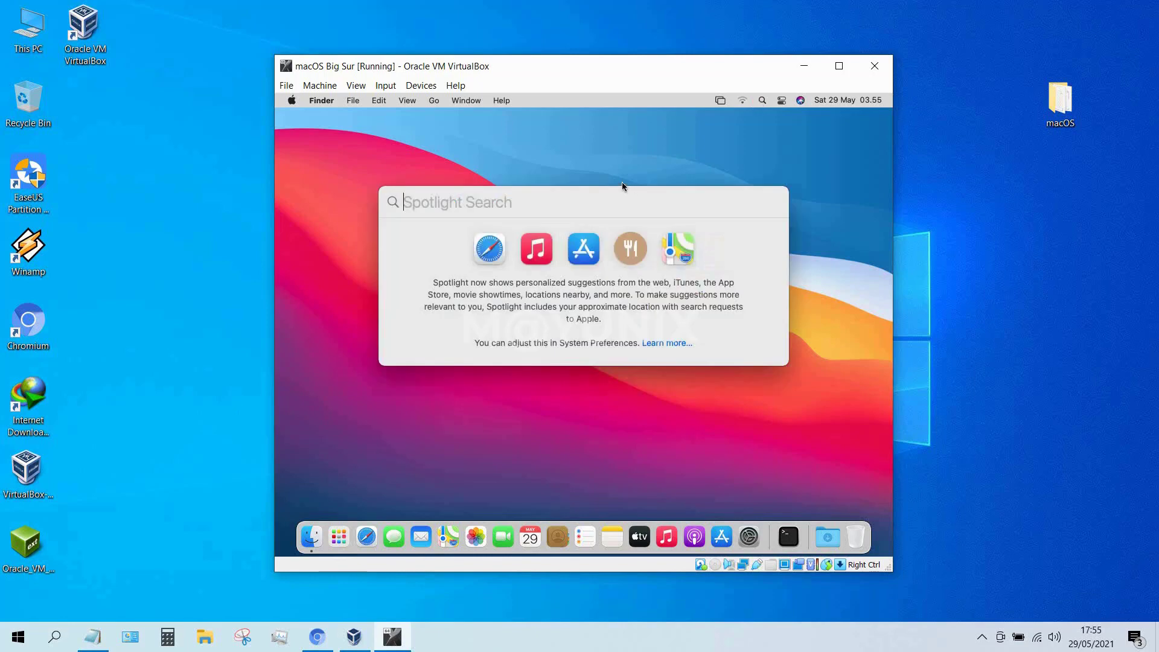
type("ter")
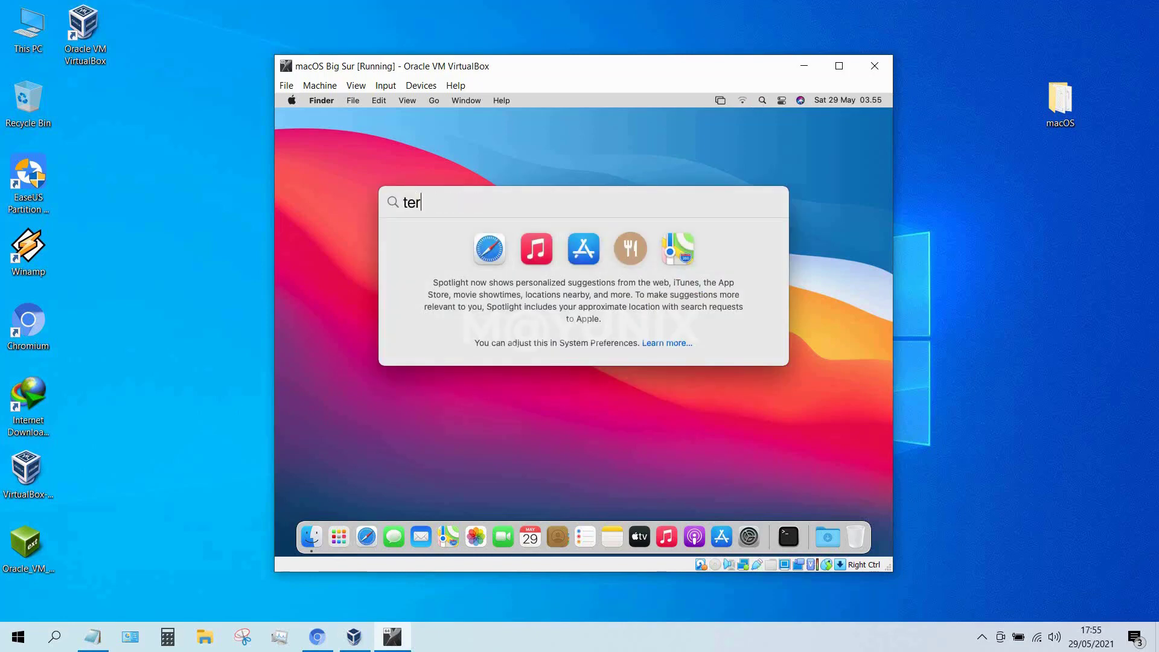
type("minal")
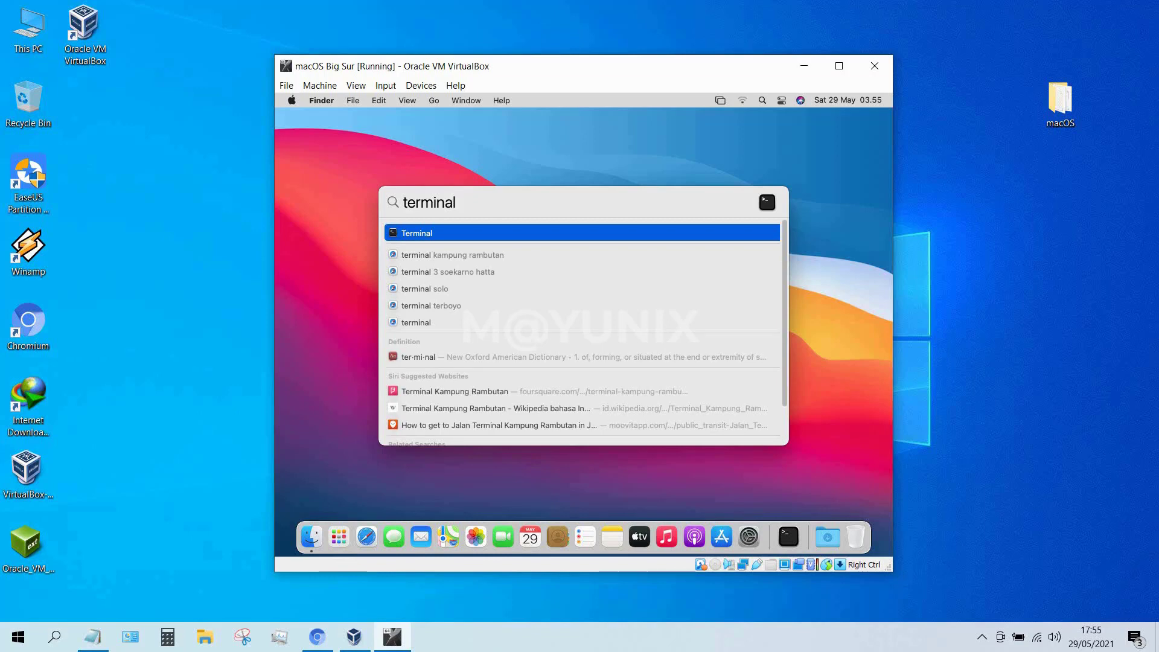
left_click(544, 235)
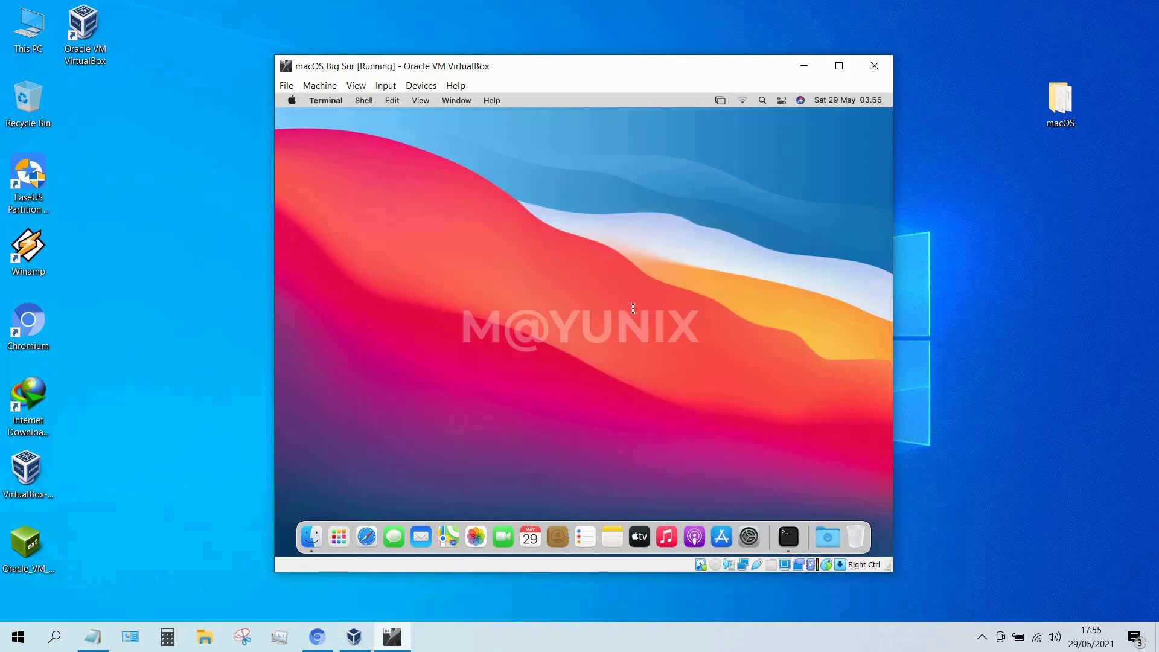
double_click(1060, 107)
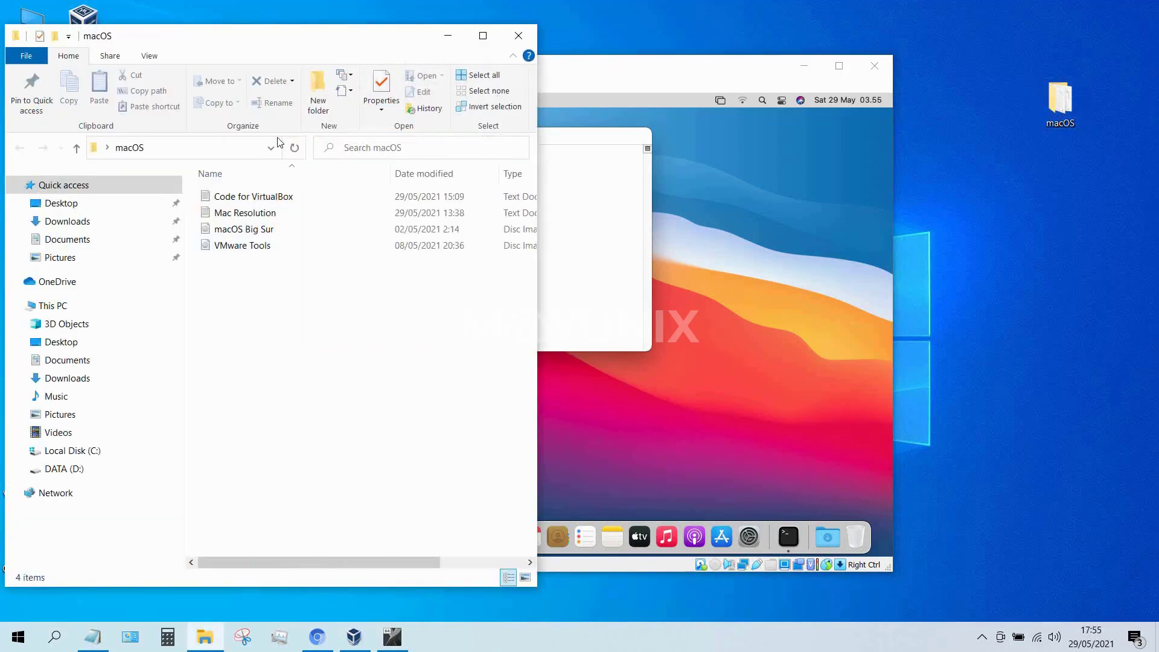
Copy the 'sudo vmware-resolutionset 1920 1080' line from Mac Resolution, then close Notepad and the folder.
double_click(245, 213)
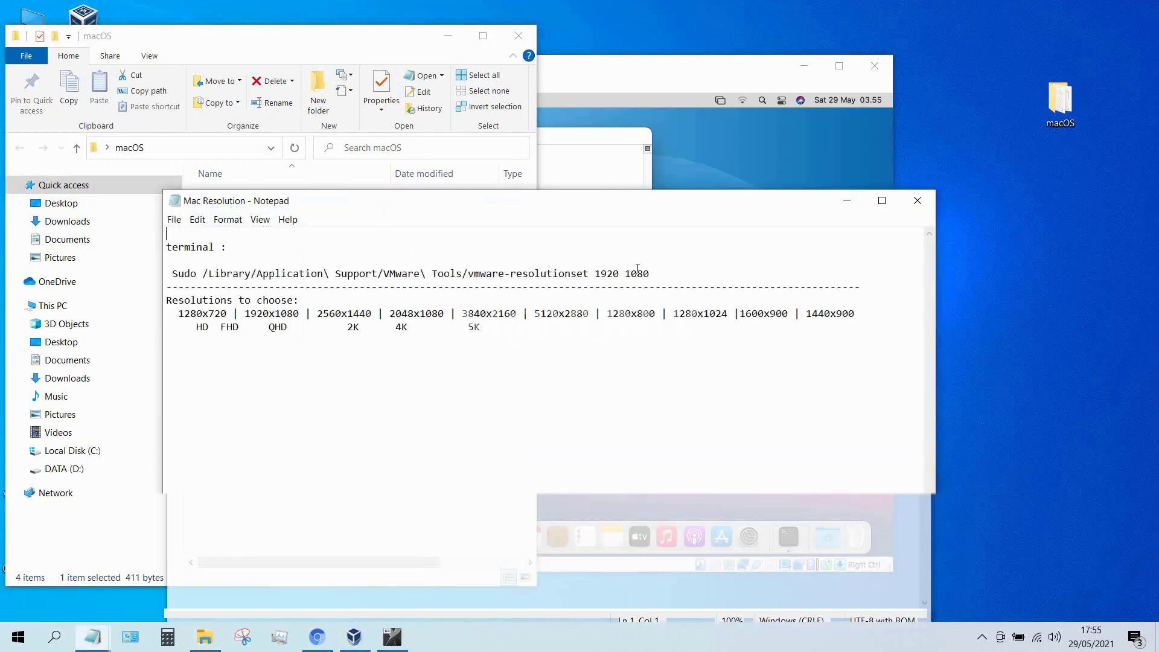
left_click_drag(650, 273, 183, 276)
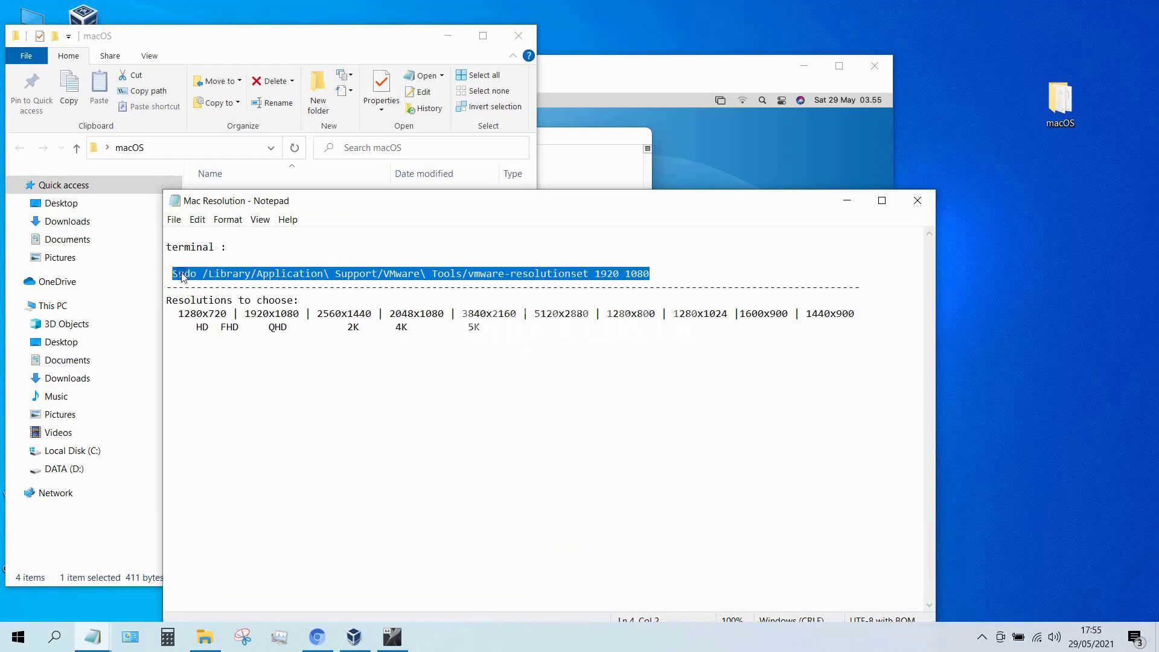
right_click(183, 277)
left_click(217, 313)
left_click(917, 201)
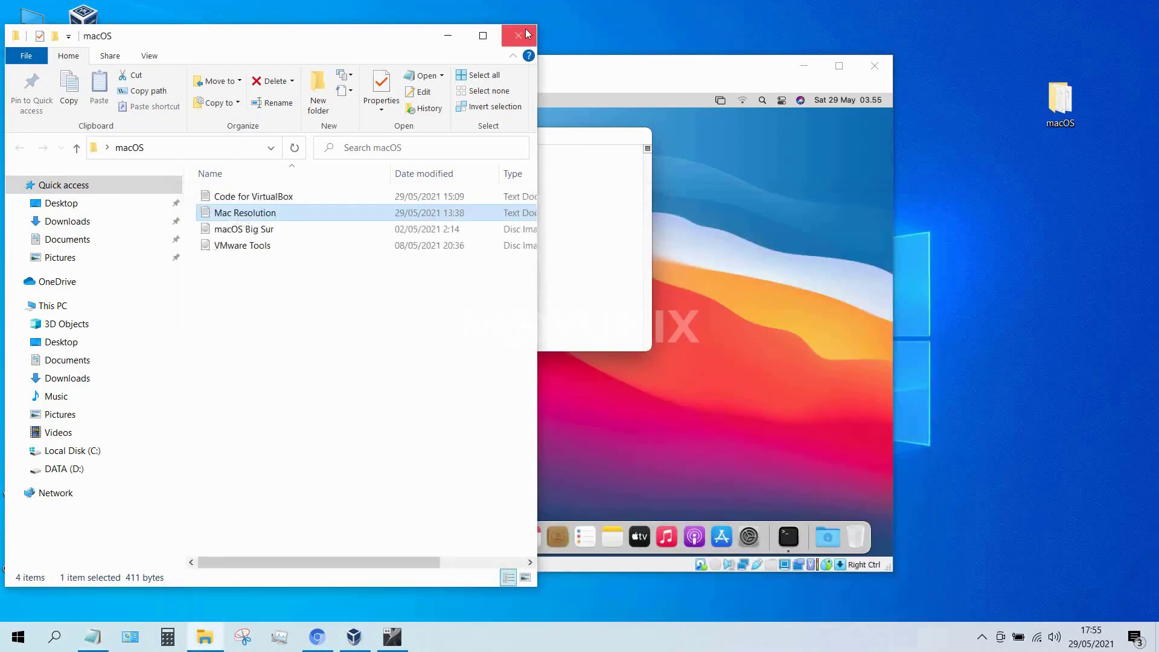
left_click(527, 33)
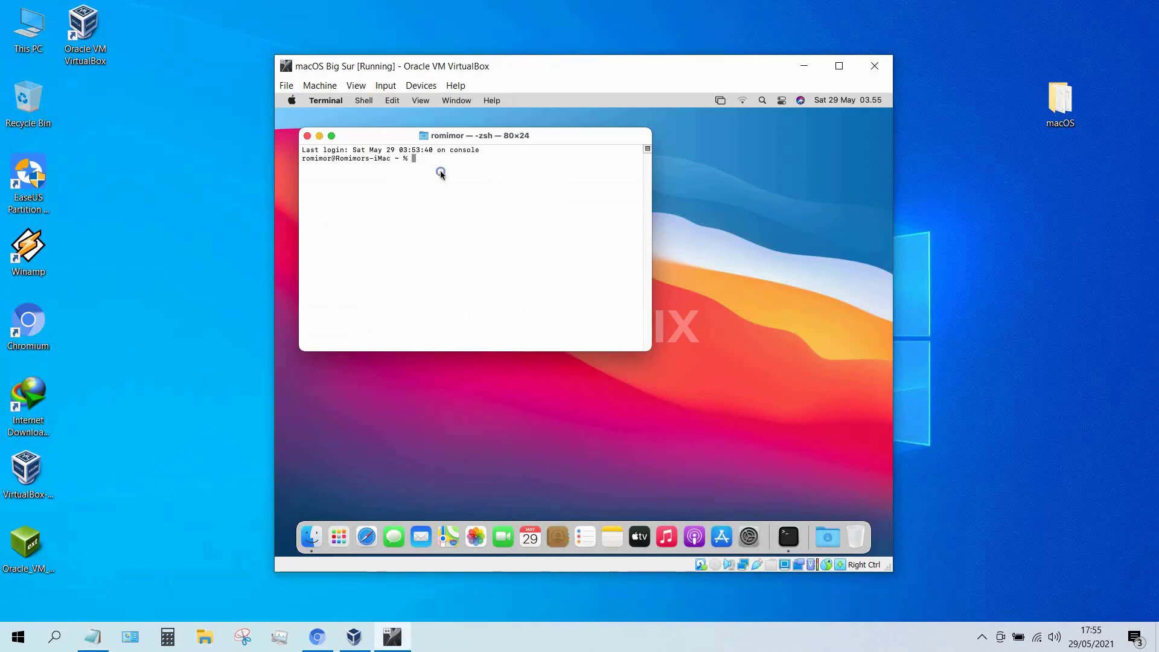
Paste 'sudo vmware-resolutionset 1920 1080' into the guest Terminal and submit the password.
right_click(441, 172)
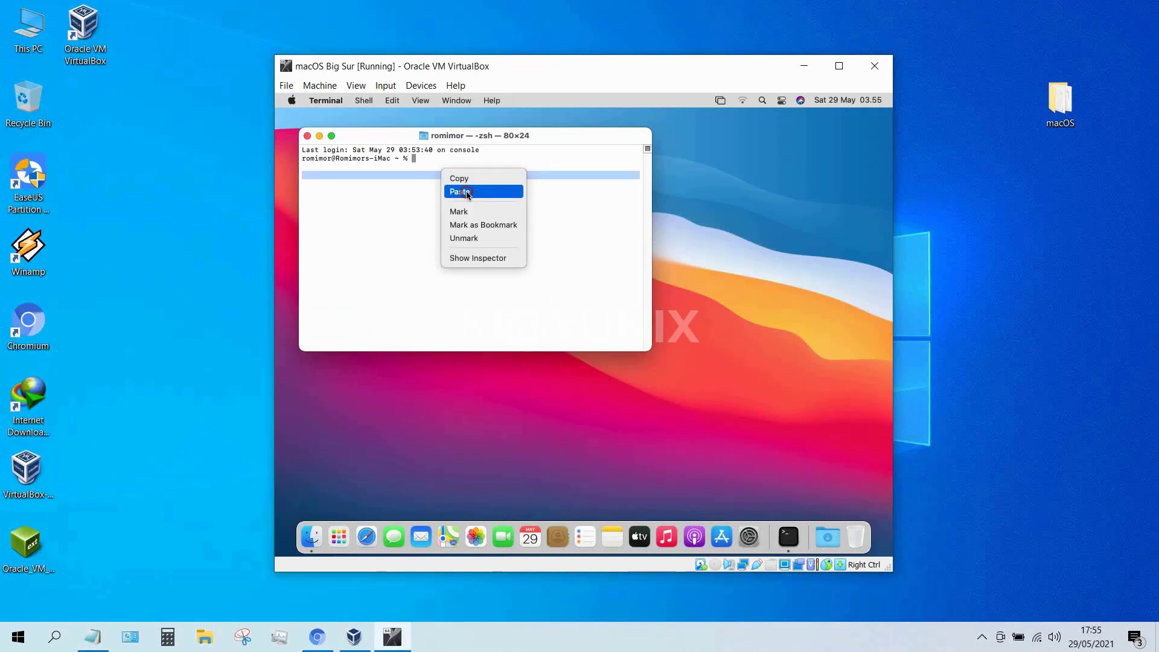
left_click(467, 193)
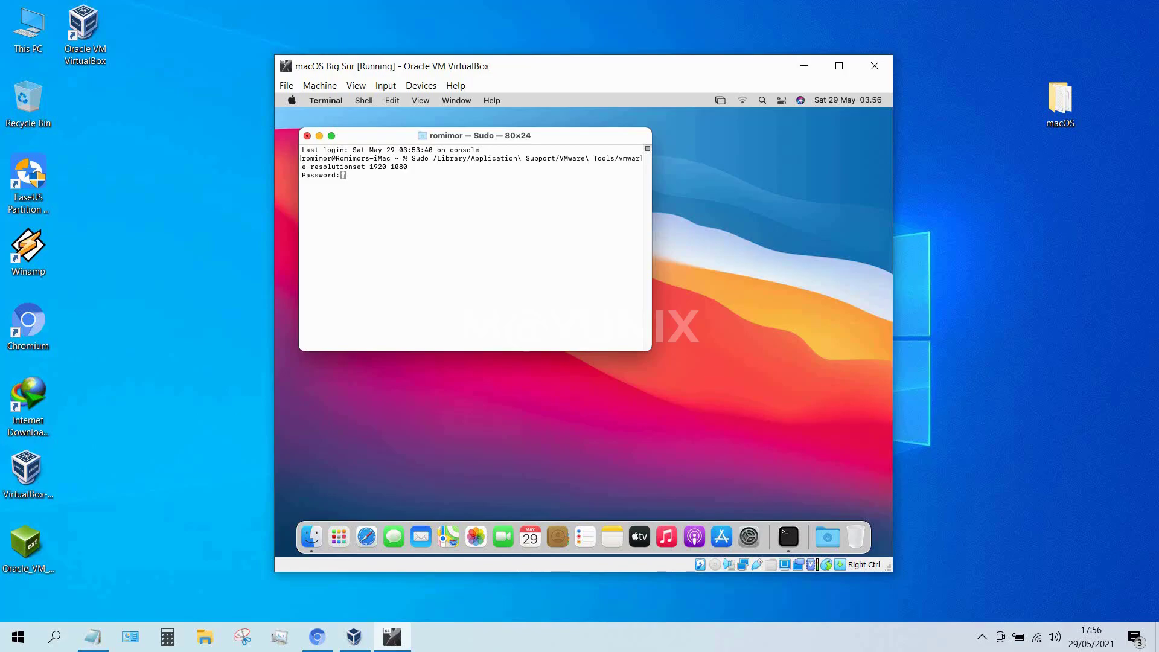
key("Return")
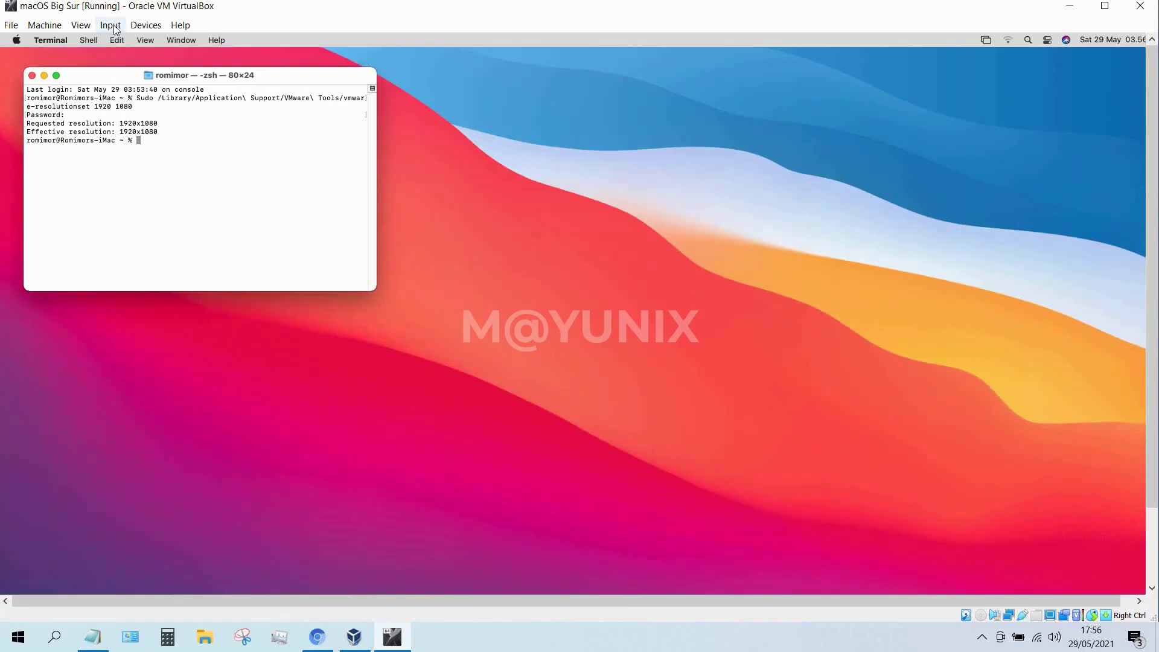
Switch the VM window to full-screen mode and close the guest's Terminal window.
left_click(82, 32)
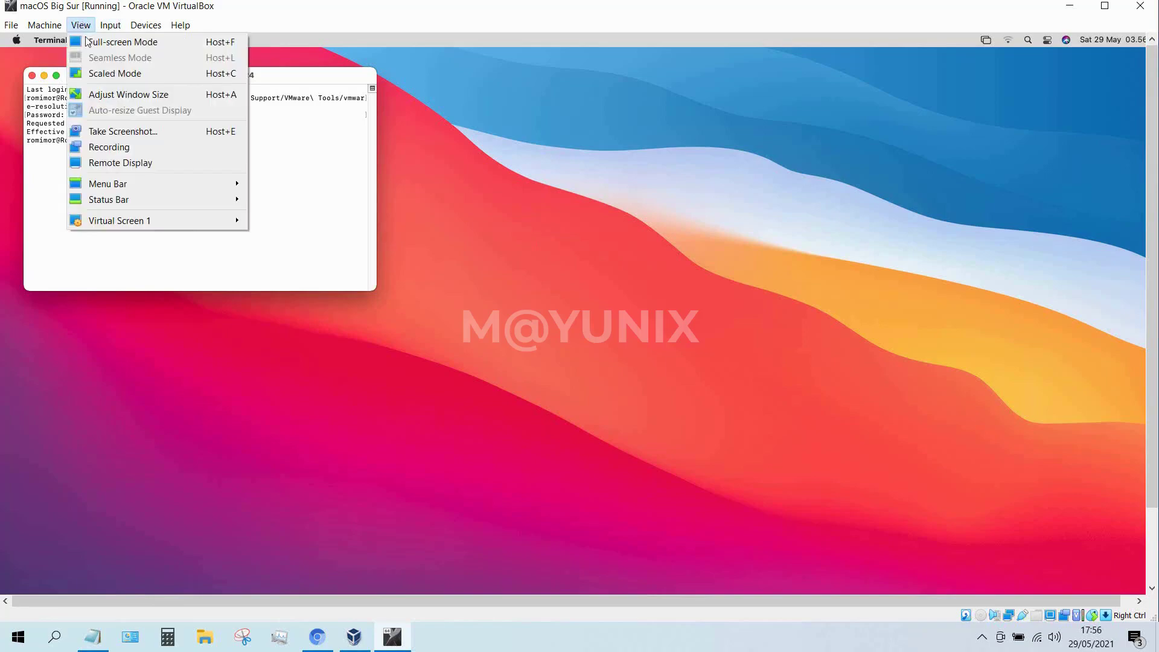
left_click(85, 39)
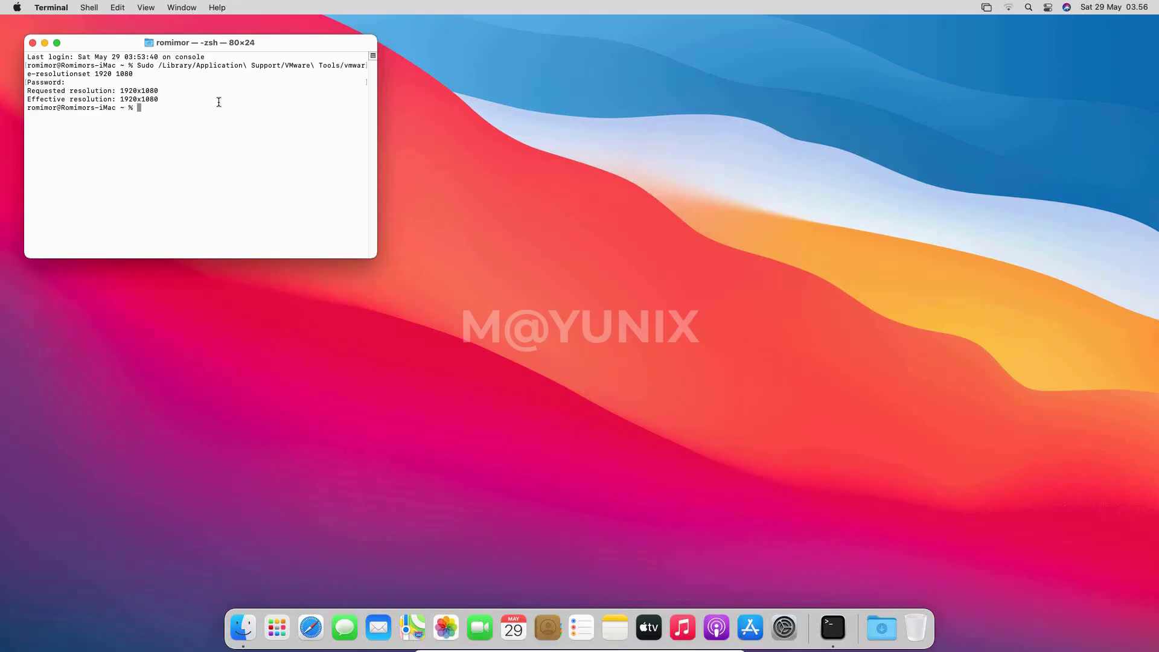
left_click(543, 166)
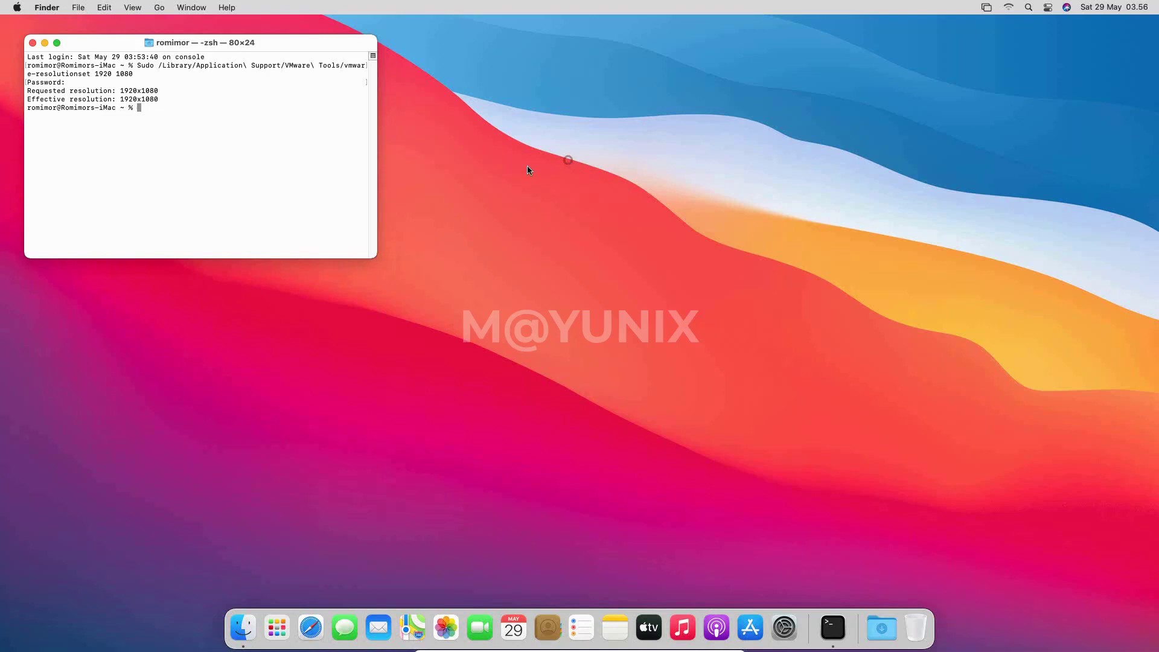
left_click(182, 175)
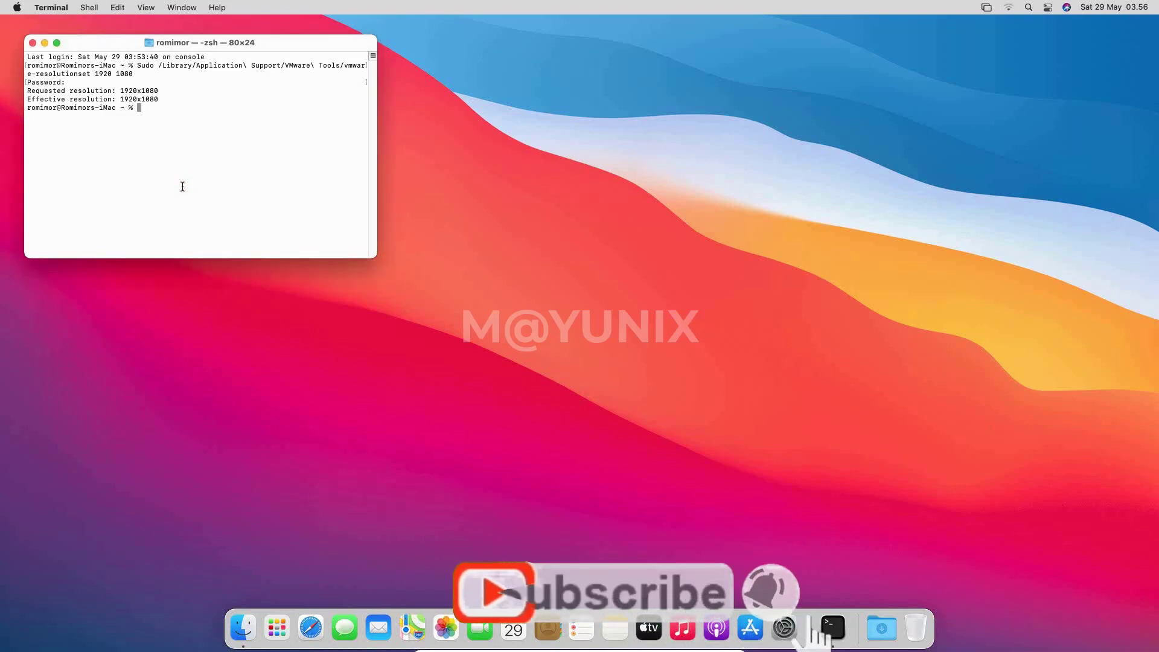
left_click(32, 44)
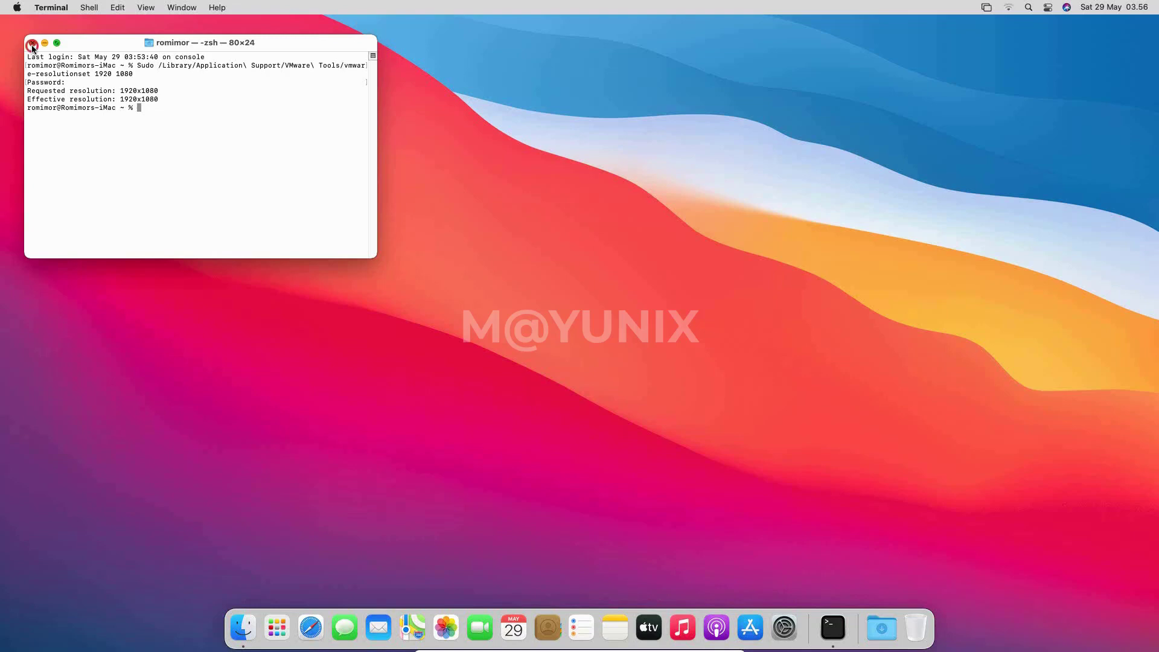